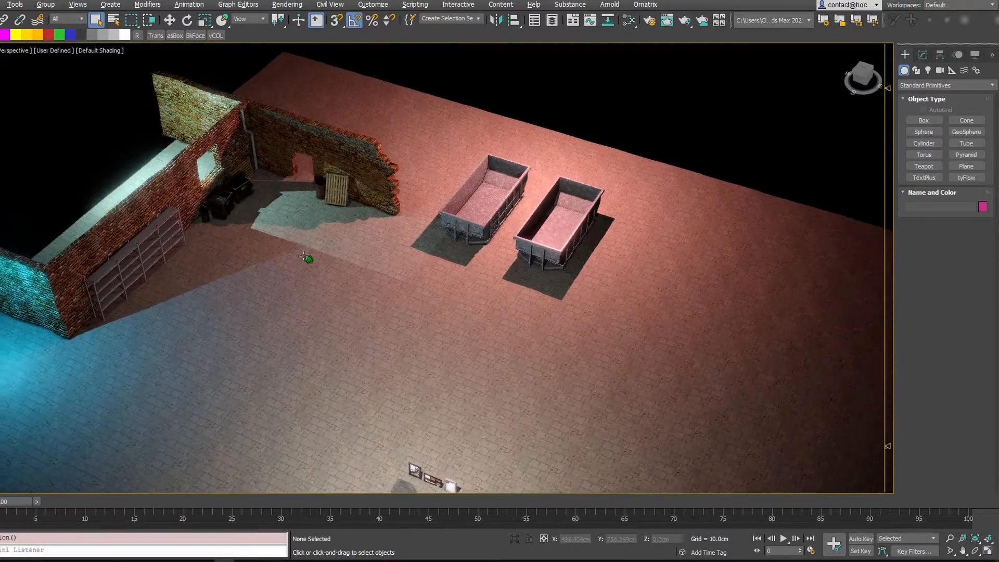
Create a KinematicLAB PhysXPainter helper about 561 cm in size in the empty area beside the ground plane.
{"action": "middle_click_drag", "start_coordinate": [550, 344], "coordinate": [552, 276]}
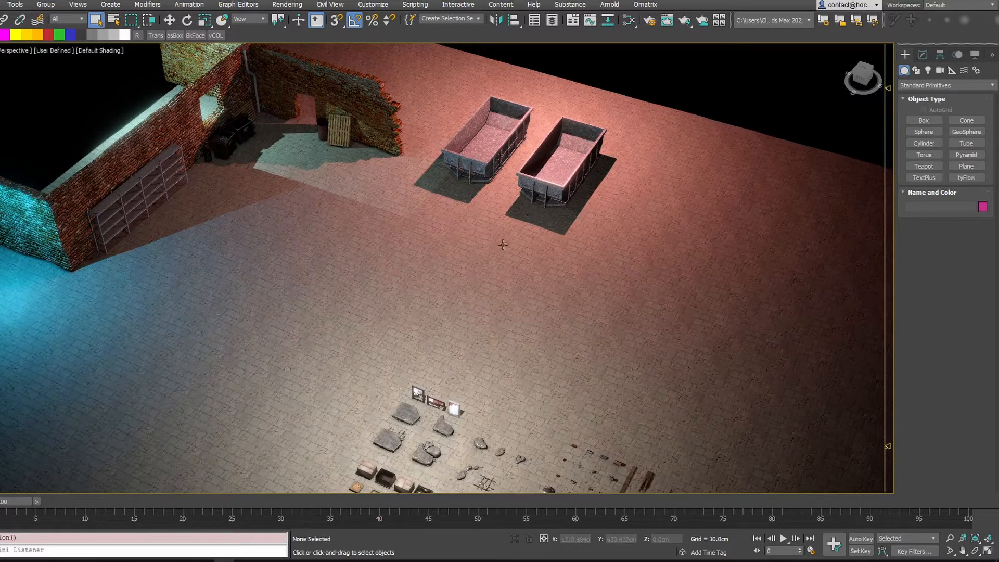
{"action": "left_click", "coordinate": [951, 70]}
{"action": "left_click", "coordinate": [928, 85]}
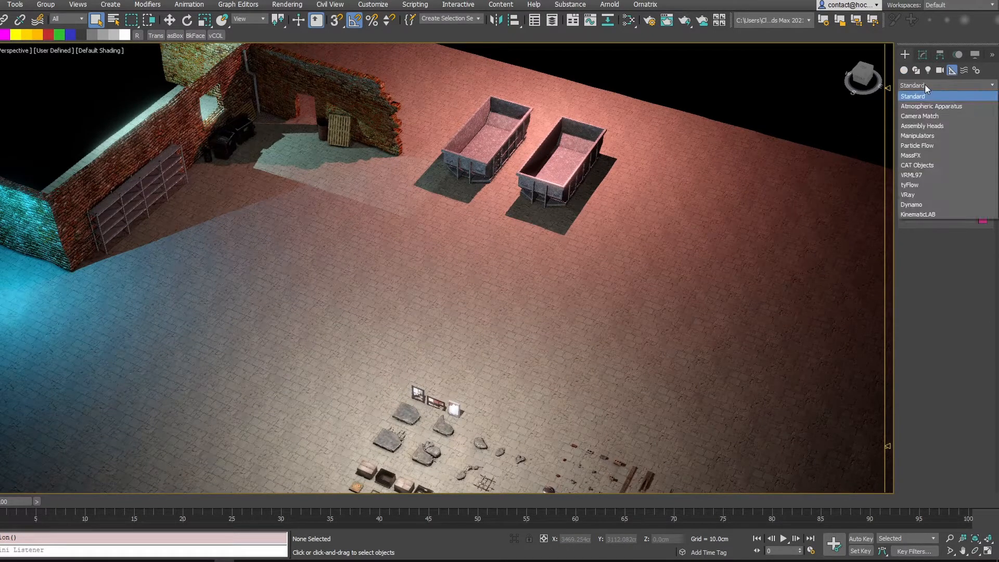
{"action": "left_click", "coordinate": [919, 213]}
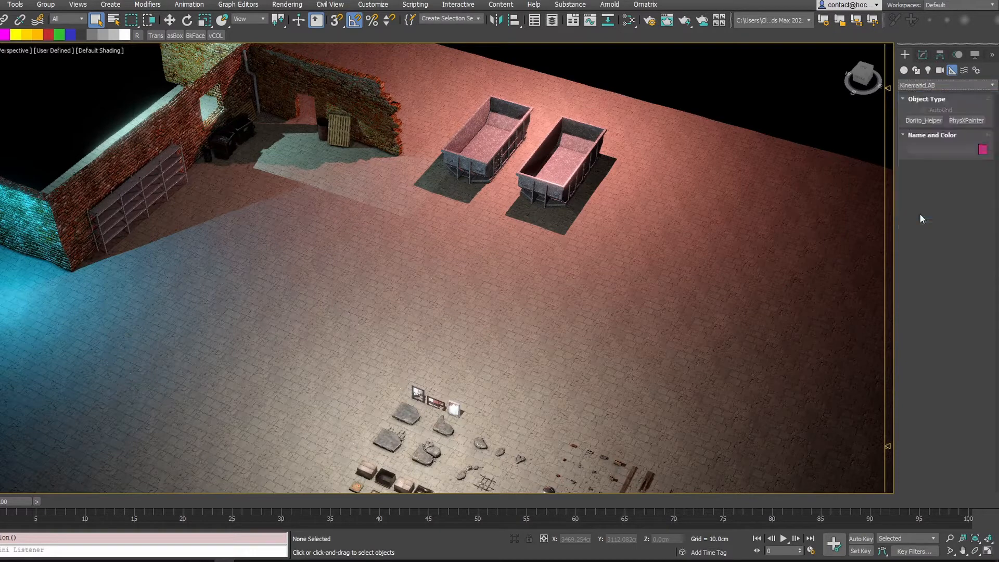
{"action": "left_click", "coordinate": [961, 120]}
{"action": "scroll", "coordinate": [687, 359], "scroll_direction": "down", "scroll_amount": 3}
{"action": "middle_click_drag", "start_coordinate": [687, 359], "coordinate": [666, 245]}
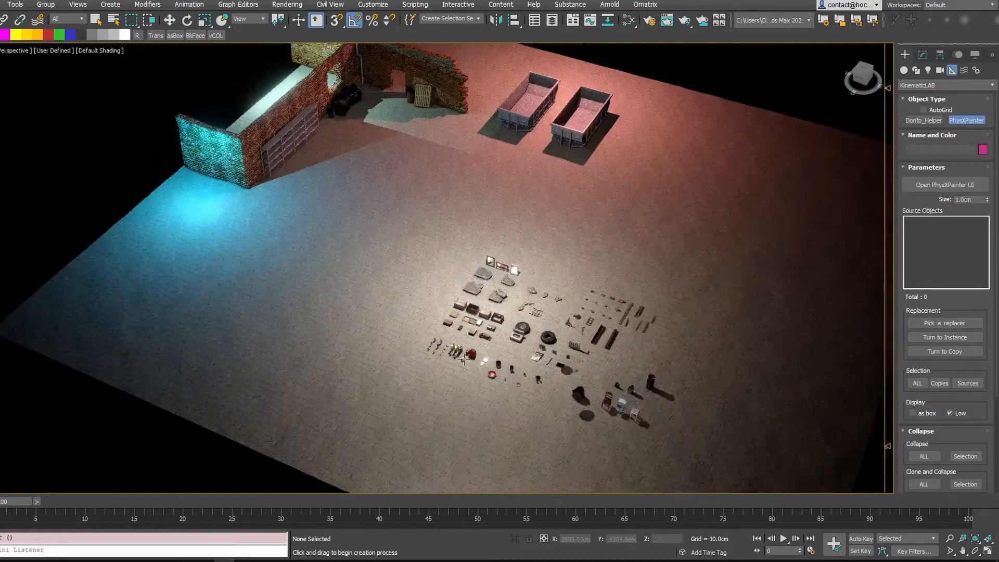
{"action": "middle_click_drag", "start_coordinate": [464, 360], "coordinate": [392, 263]}
{"action": "left_click_drag", "start_coordinate": [326, 399], "coordinate": [339, 421]}
{"action": "right_click", "coordinate": [422, 415]}
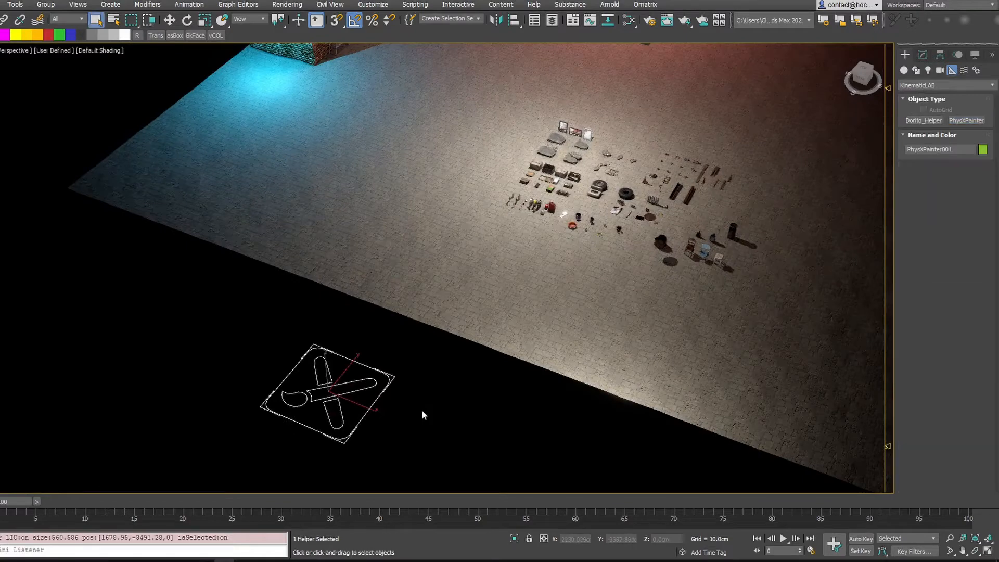
{"action": "left_click", "coordinate": [441, 392]}
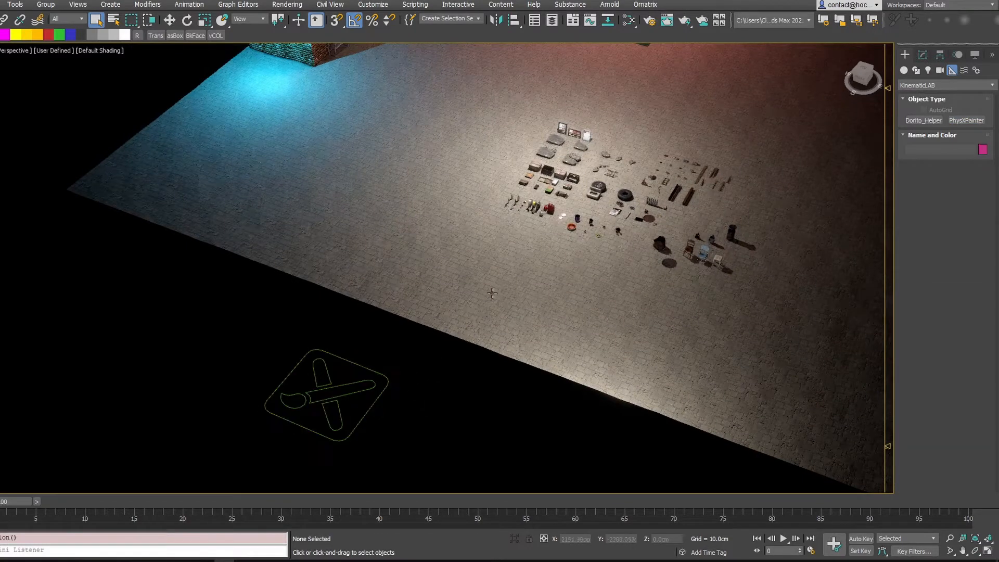
Select the PhysXPainter helper for modification and open its PhysX Painter window, placing it clear of the scene objects.
{"action": "middle_click_drag", "start_coordinate": [514, 195], "coordinate": [493, 227]}
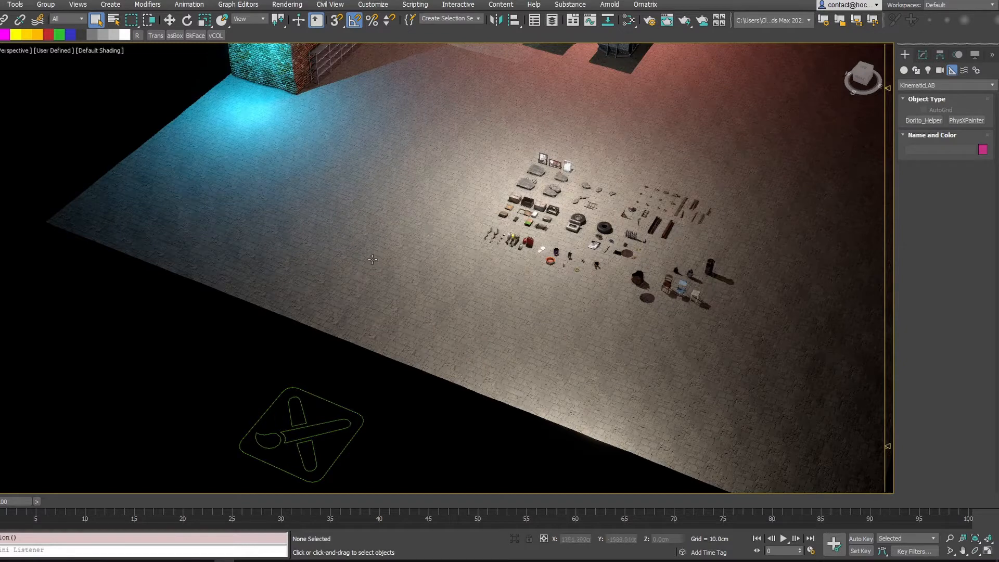
{"action": "left_click", "coordinate": [917, 58]}
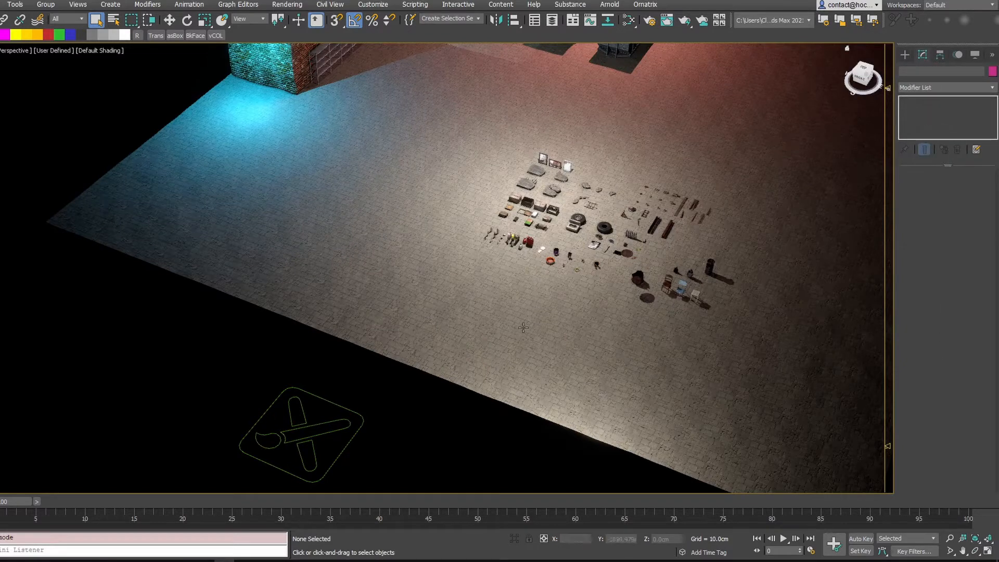
{"action": "left_click", "coordinate": [336, 454]}
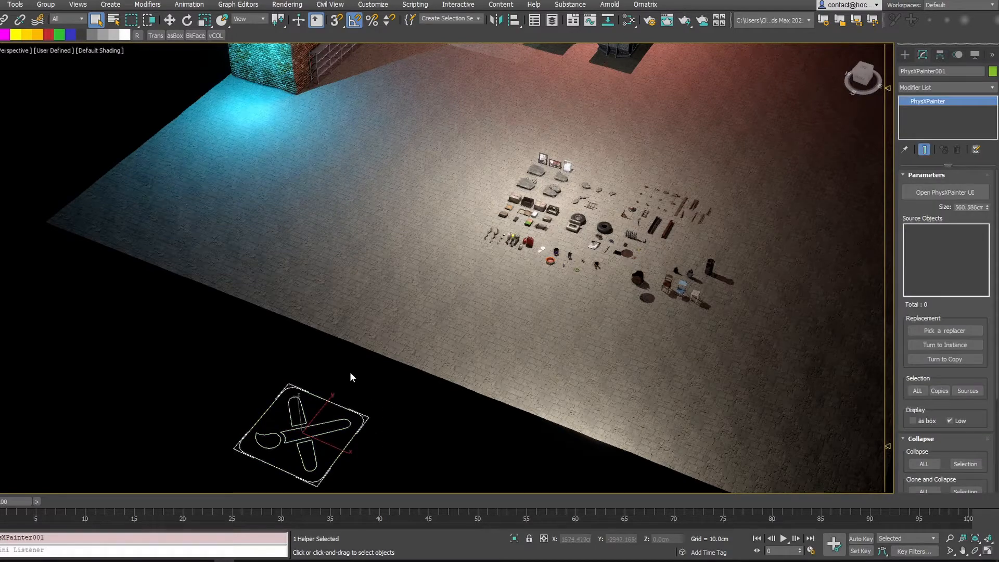
{"action": "mouse_move", "coordinate": [349, 371]}
{"action": "middle_mouse_down", "text": "alt"}
{"action": "mouse_move", "coordinate": [348, 345]}
{"action": "mouse_move", "coordinate": [380, 395]}
{"action": "mouse_move", "coordinate": [309, 385]}
{"action": "mouse_move", "coordinate": [341, 389]}
{"action": "middle_mouse_up", "text": "alt"}
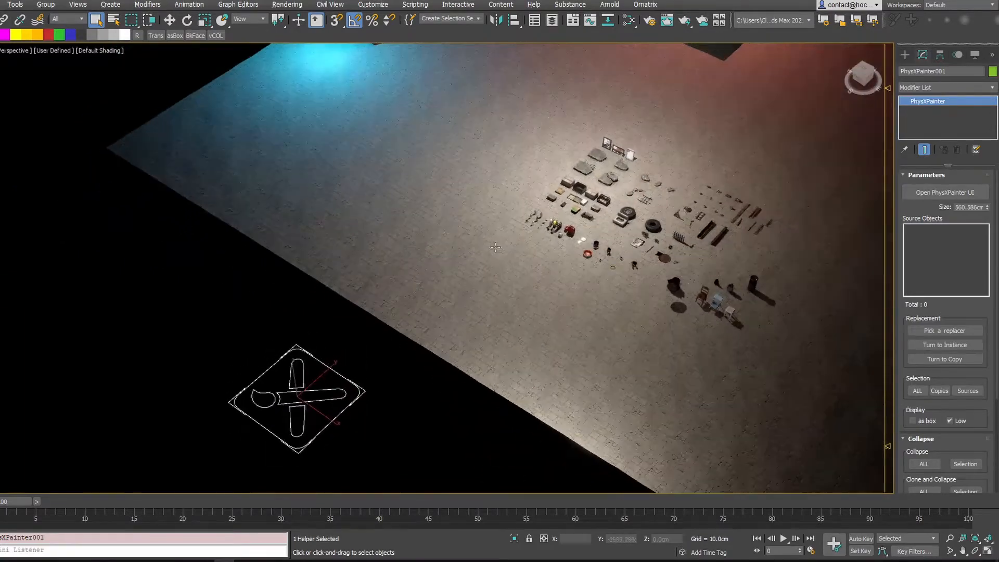
{"action": "middle_click_drag", "start_coordinate": [495, 245], "coordinate": [415, 294]}
{"action": "scroll", "coordinate": [409, 303], "scroll_direction": "down", "scroll_amount": 3}
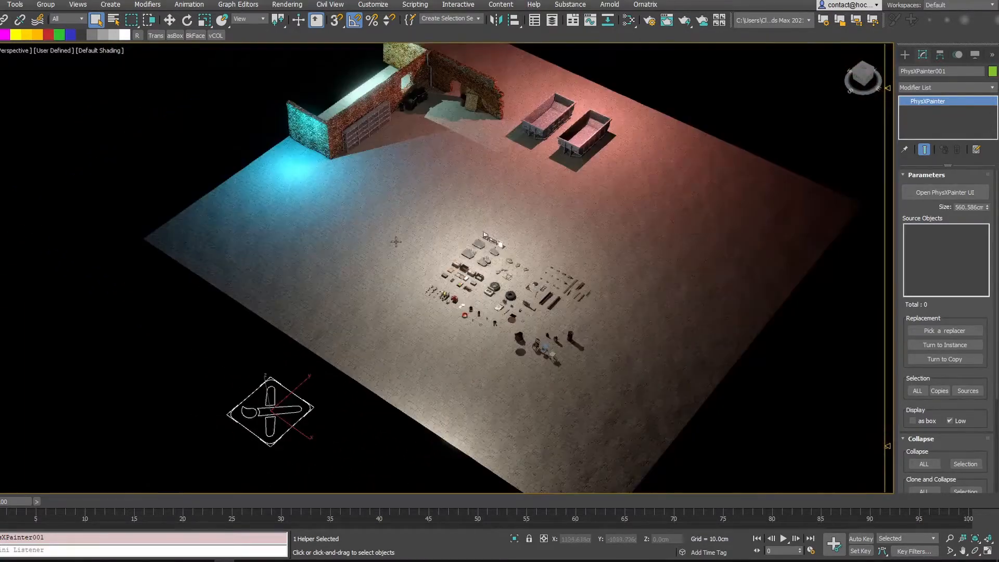
{"action": "middle_click_drag", "start_coordinate": [366, 215], "coordinate": [339, 223]}
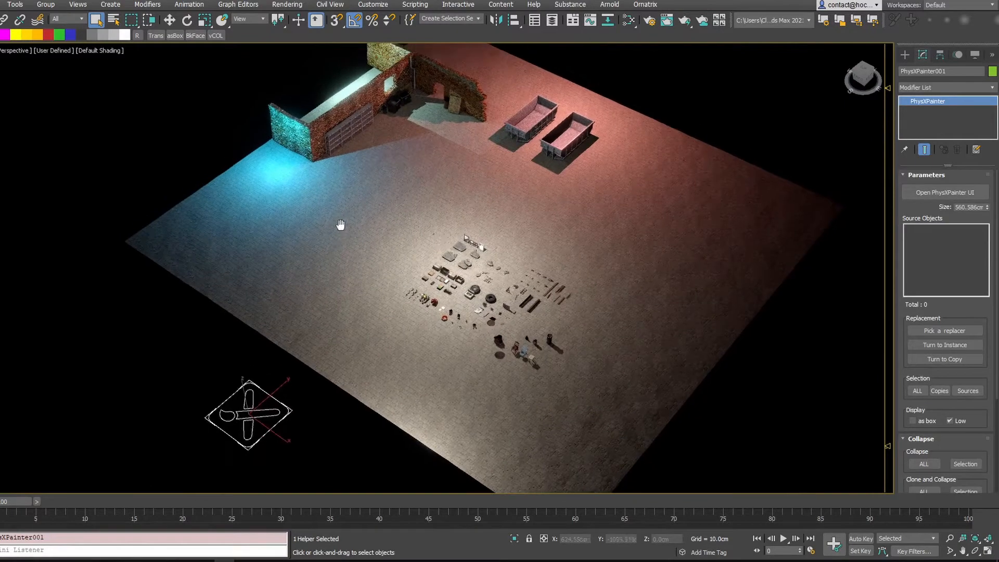
{"action": "left_click", "coordinate": [924, 192]}
{"action": "mouse_move", "coordinate": [448, 140]}
{"action": "left_mouse_down"}
{"action": "mouse_move", "coordinate": [600, 130]}
{"action": "mouse_move", "coordinate": [652, 108]}
{"action": "left_mouse_up"}
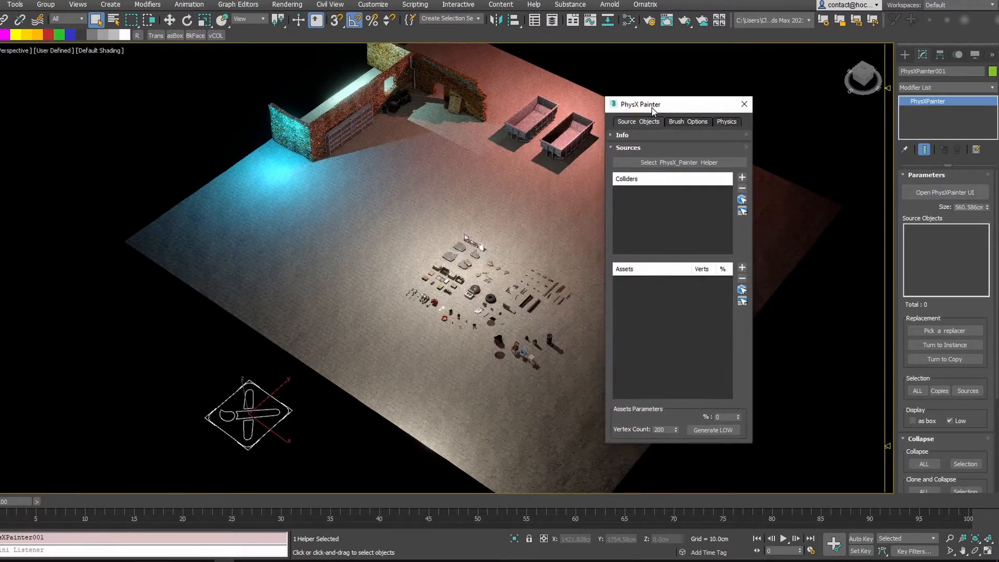
{"action": "middle_click_drag", "start_coordinate": [474, 136], "coordinate": [449, 200]}
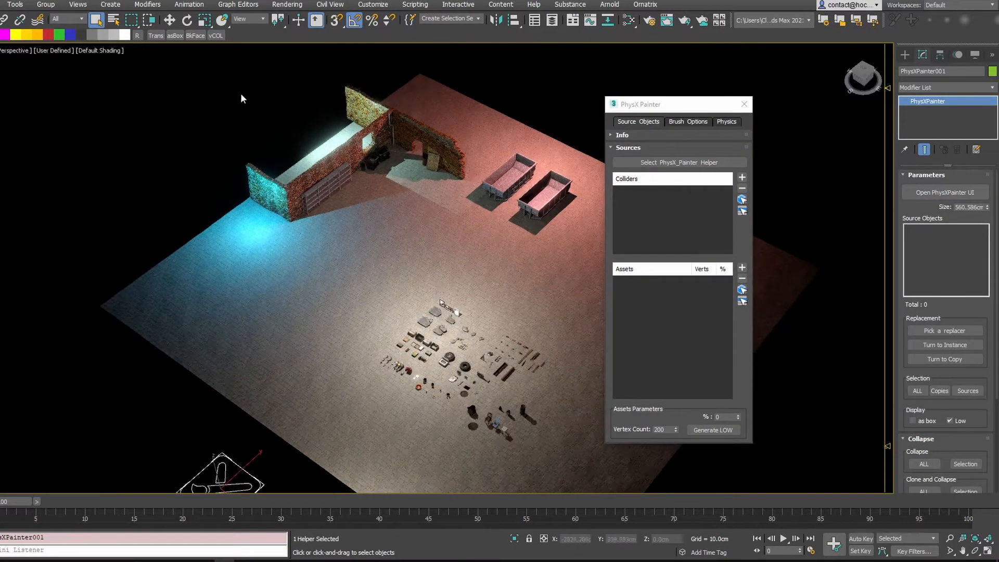
{"action": "left_click", "coordinate": [644, 218]}
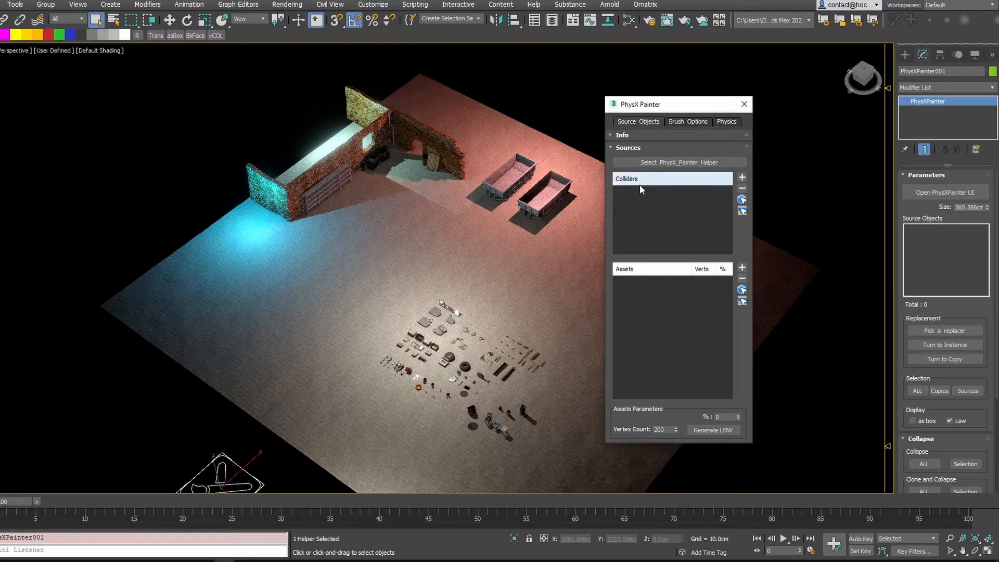
{"action": "middle_click_drag", "start_coordinate": [464, 207], "coordinate": [448, 207], "text": "alt"}
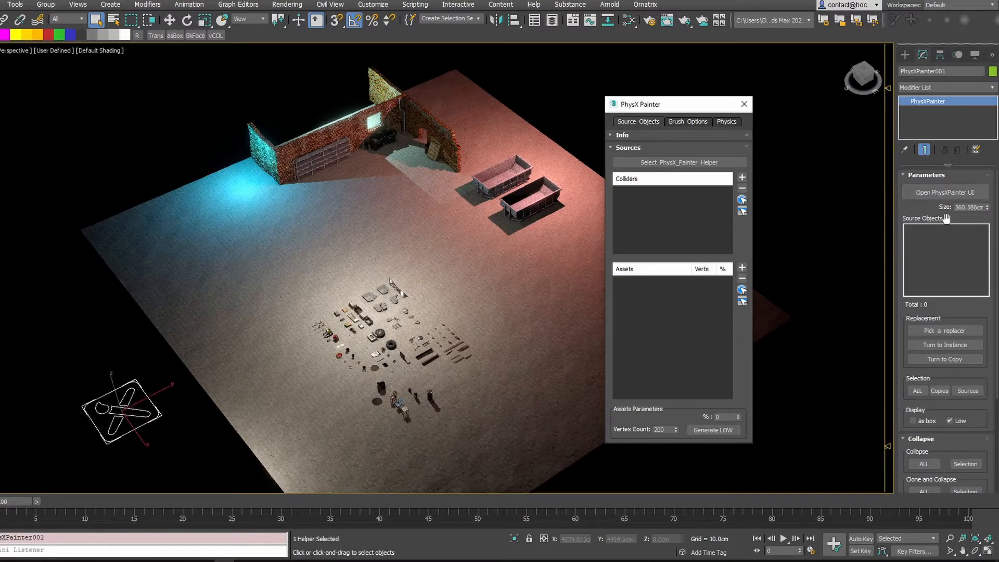
{"action": "left_click_drag", "start_coordinate": [980, 424], "coordinate": [968, 476]}
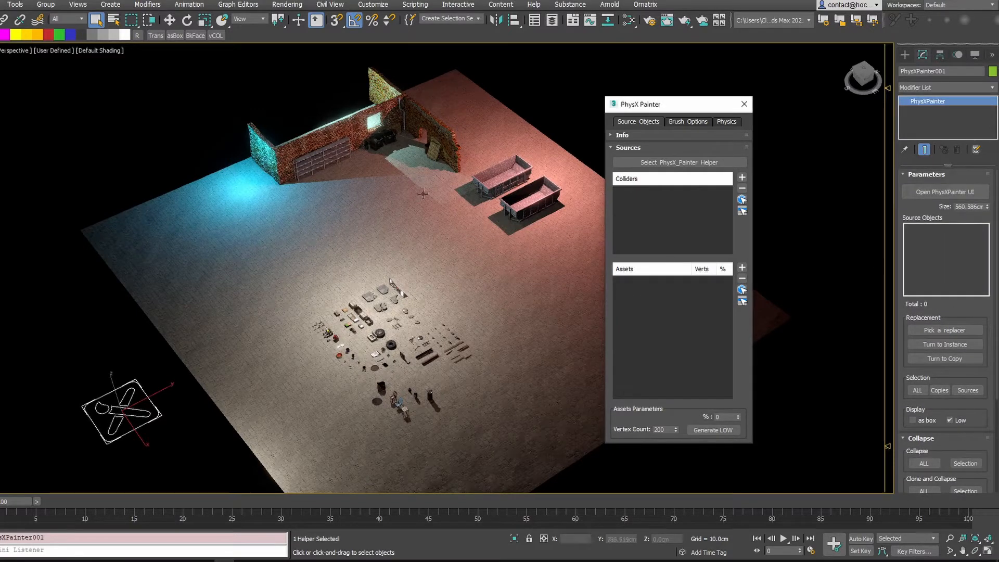
{"action": "mouse_move", "coordinate": [424, 192]}
{"action": "middle_mouse_down"}
{"action": "mouse_move", "coordinate": [404, 208]}
{"action": "mouse_move", "coordinate": [424, 202]}
{"action": "middle_mouse_up"}
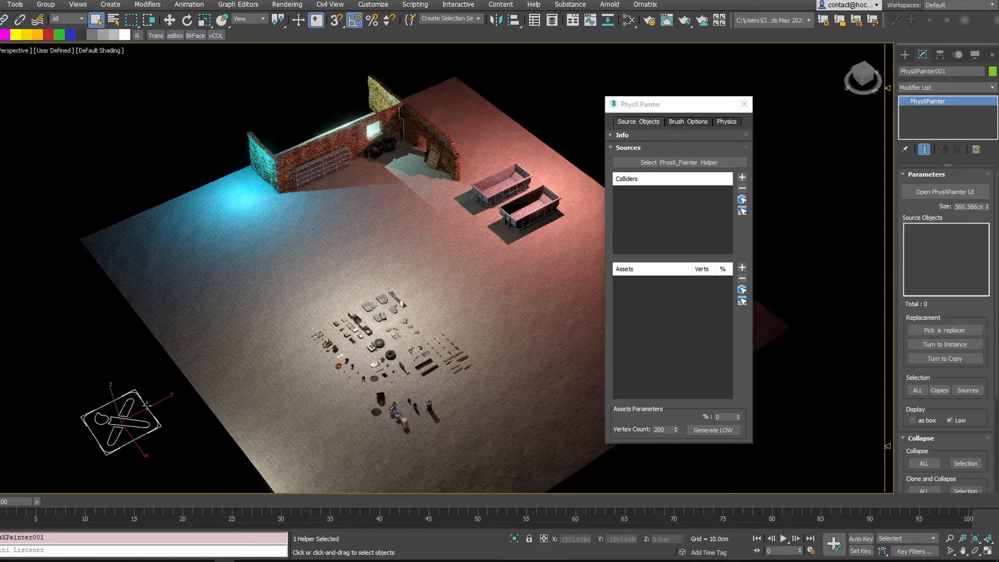
Close the PhysX Painter window and reopen it from the reselected PhysXPainter helper.
{"action": "left_click", "coordinate": [744, 104]}
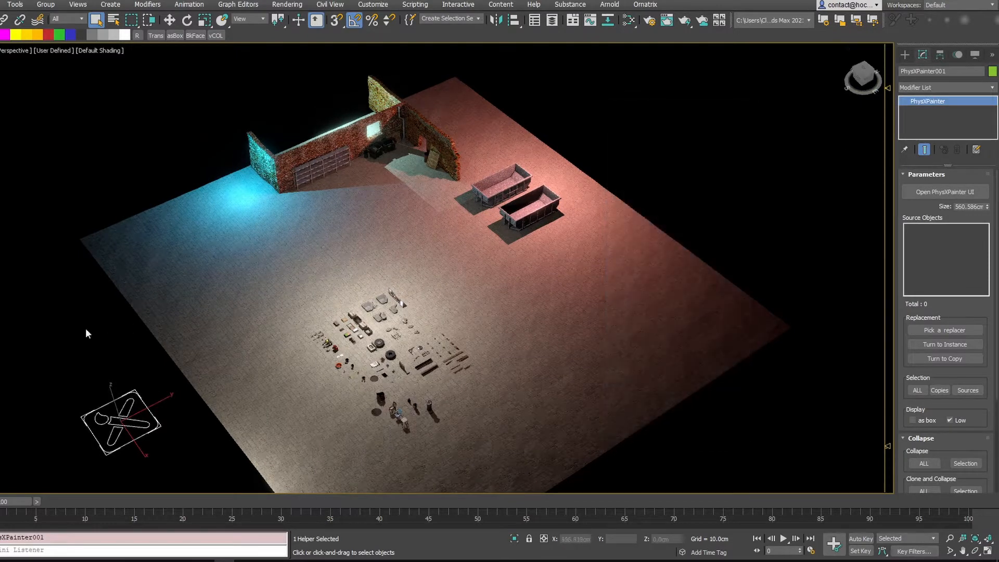
{"action": "left_click", "coordinate": [85, 333]}
{"action": "left_click", "coordinate": [119, 453]}
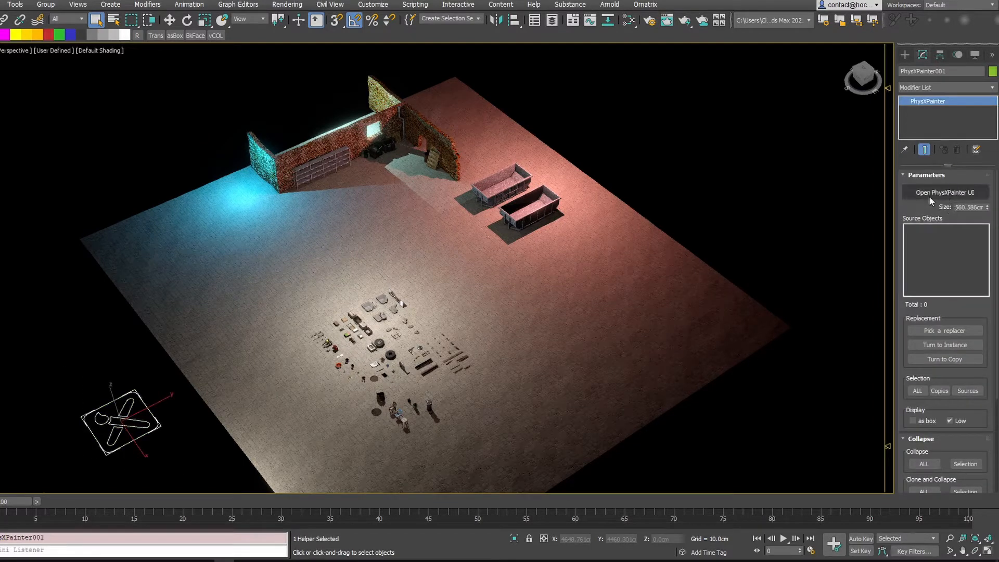
{"action": "left_click", "coordinate": [945, 193]}
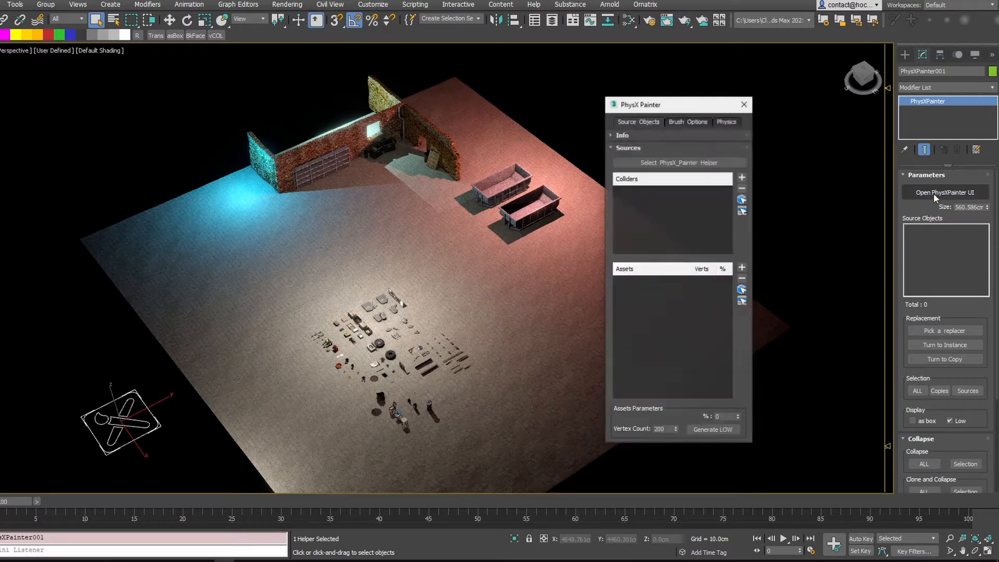
{"action": "left_click_drag", "start_coordinate": [659, 93], "coordinate": [727, 94]}
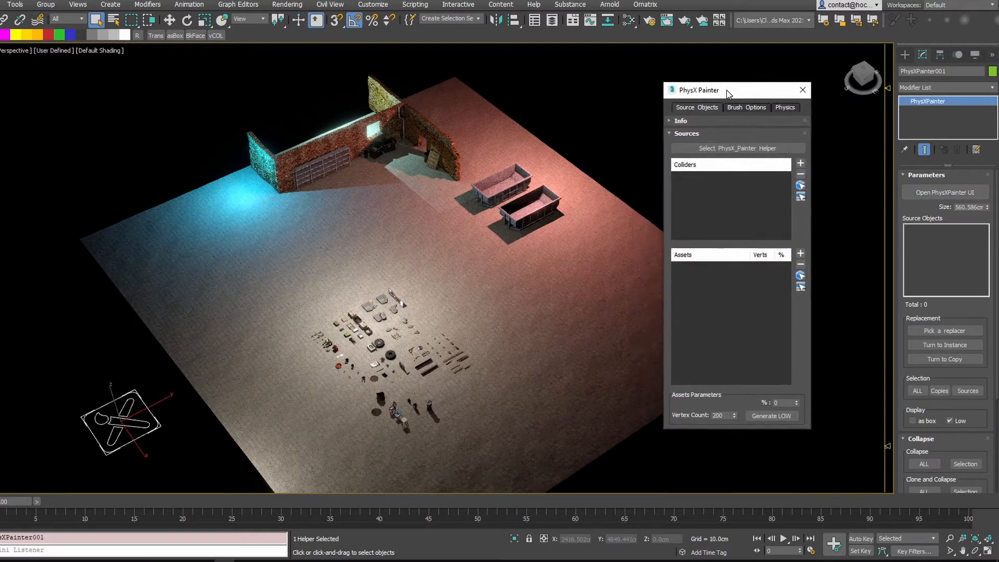
Look through the Brush Options and Physics settings of PhysX Painter and return to the source objects.
{"action": "middle_click_drag", "start_coordinate": [514, 136], "coordinate": [511, 172]}
{"action": "left_click", "coordinate": [744, 107]}
{"action": "left_click", "coordinate": [784, 107]}
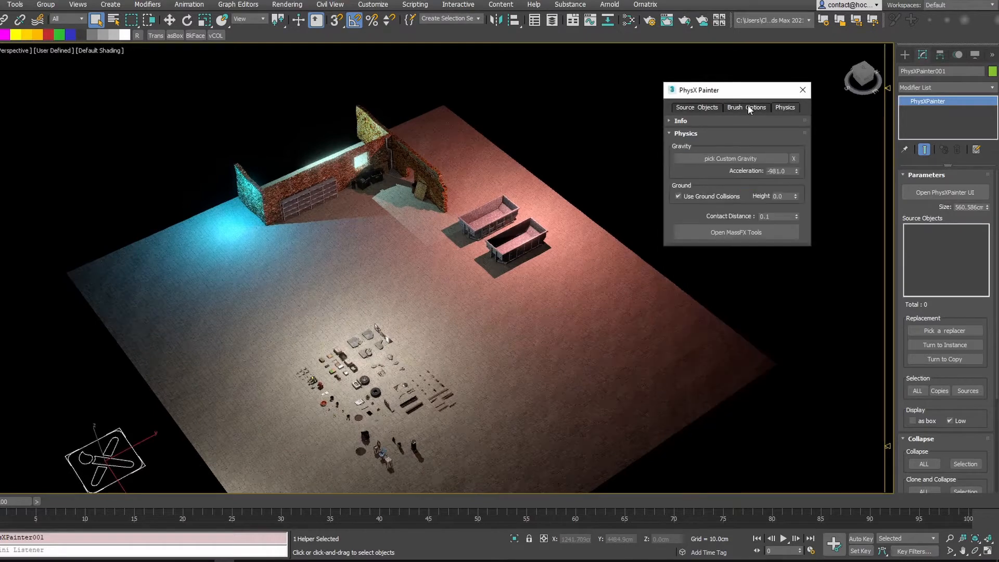
{"action": "left_click", "coordinate": [685, 107]}
{"action": "left_click", "coordinate": [738, 110]}
{"action": "left_click", "coordinate": [704, 107]}
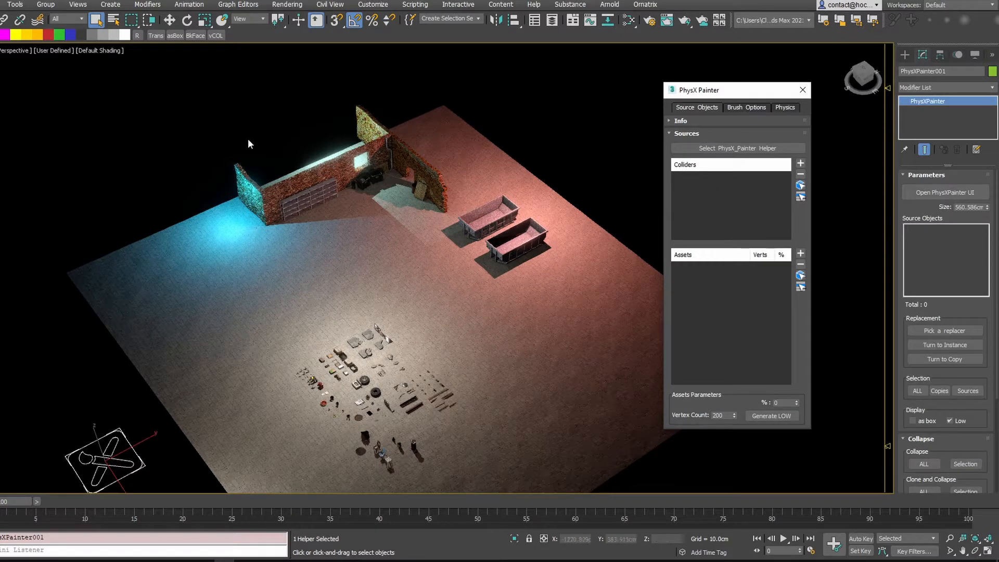
Select the ground, walls, containers and the props by the walls, and add them to the PhysX Painter colliders.
{"action": "left_click_drag", "start_coordinate": [179, 111], "coordinate": [585, 280]}
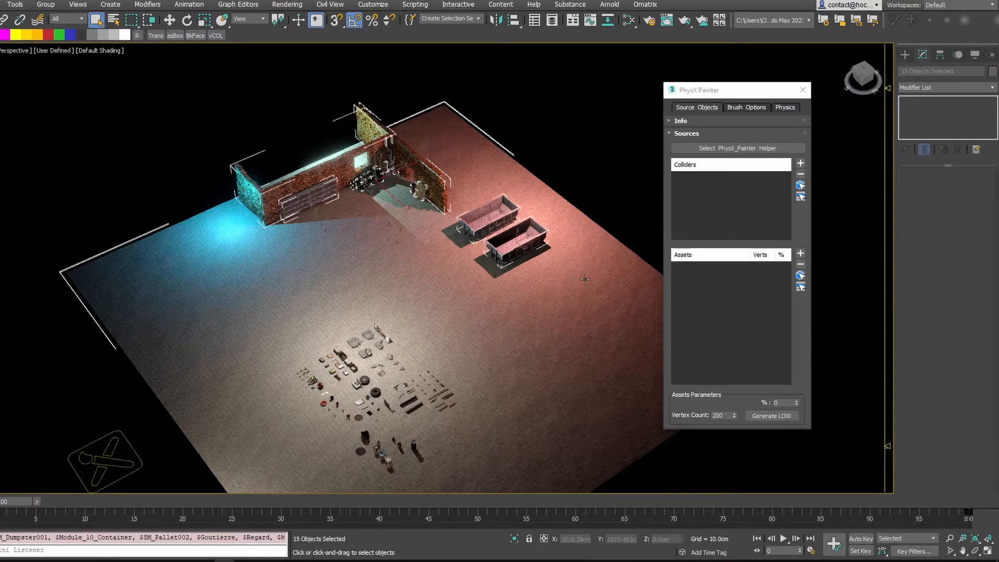
{"action": "key", "text": "F4"}
{"action": "scroll", "coordinate": [458, 487], "scroll_direction": "up", "scroll_amount": 4}
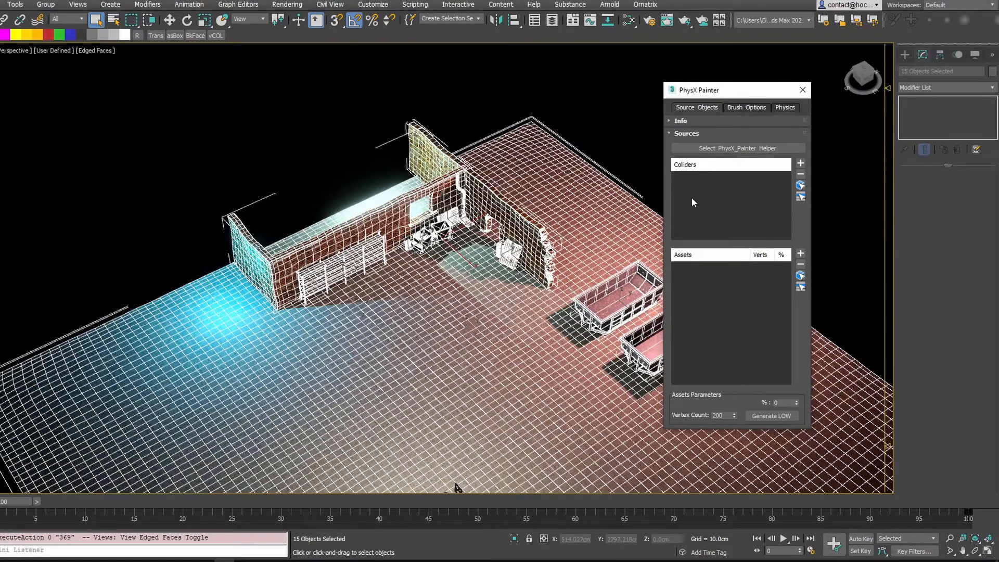
{"action": "scroll", "coordinate": [455, 488], "scroll_direction": "down", "scroll_amount": 4}
{"action": "key", "text": "F4"}
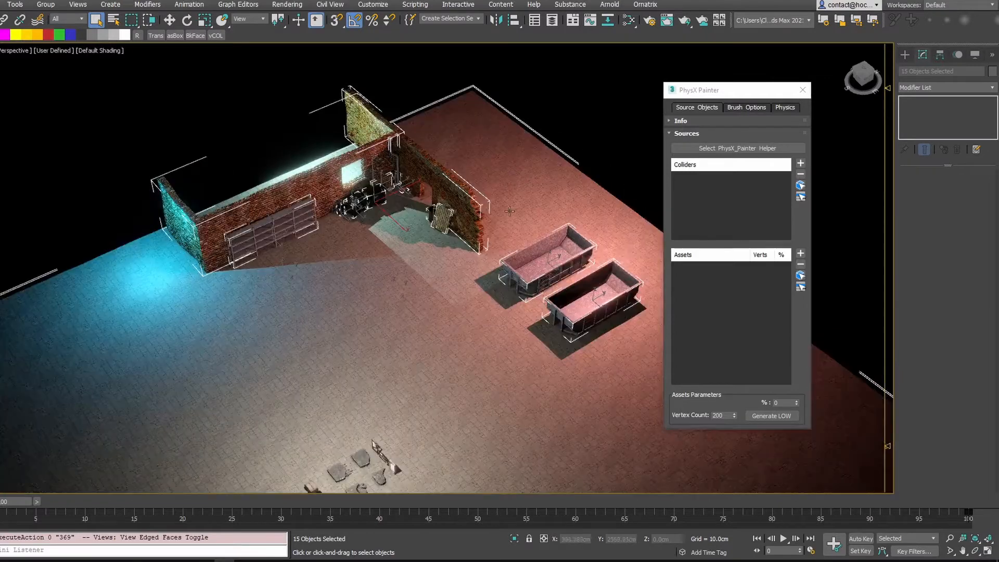
{"action": "left_click", "coordinate": [800, 166]}
{"action": "scroll", "coordinate": [786, 174], "scroll_direction": "up", "scroll_amount": 3}
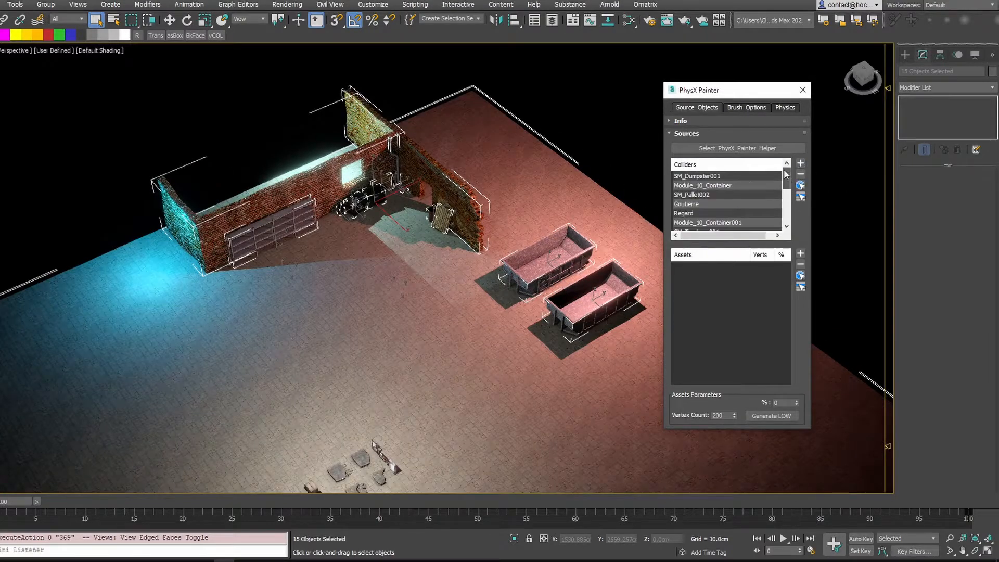
{"action": "left_click_drag", "start_coordinate": [786, 175], "coordinate": [787, 221]}
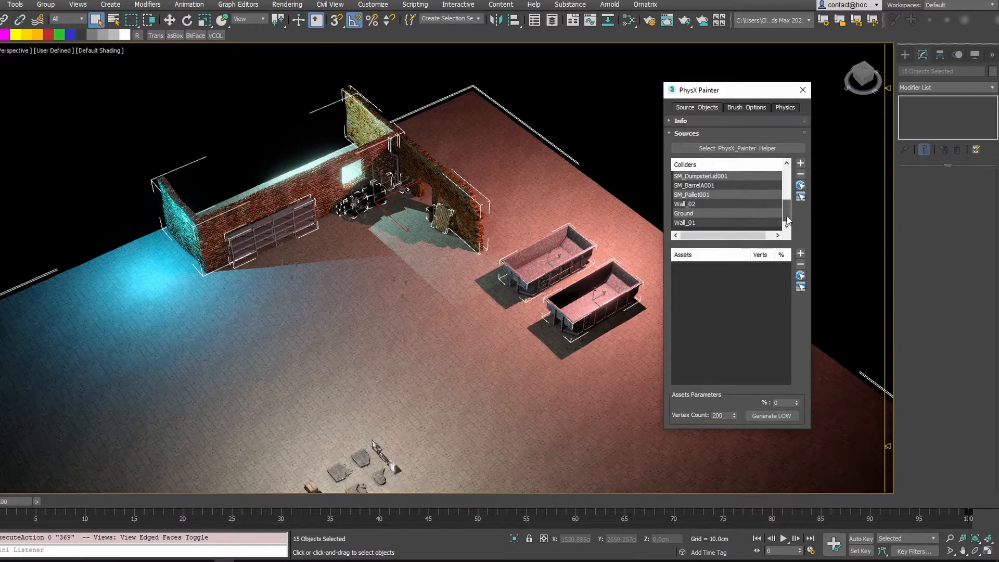
Clear the selection and examine the source props laid out in rows on the ground.
{"action": "middle_click_drag", "start_coordinate": [517, 416], "coordinate": [517, 259]}
{"action": "scroll", "coordinate": [461, 216], "scroll_direction": "down", "scroll_amount": 3}
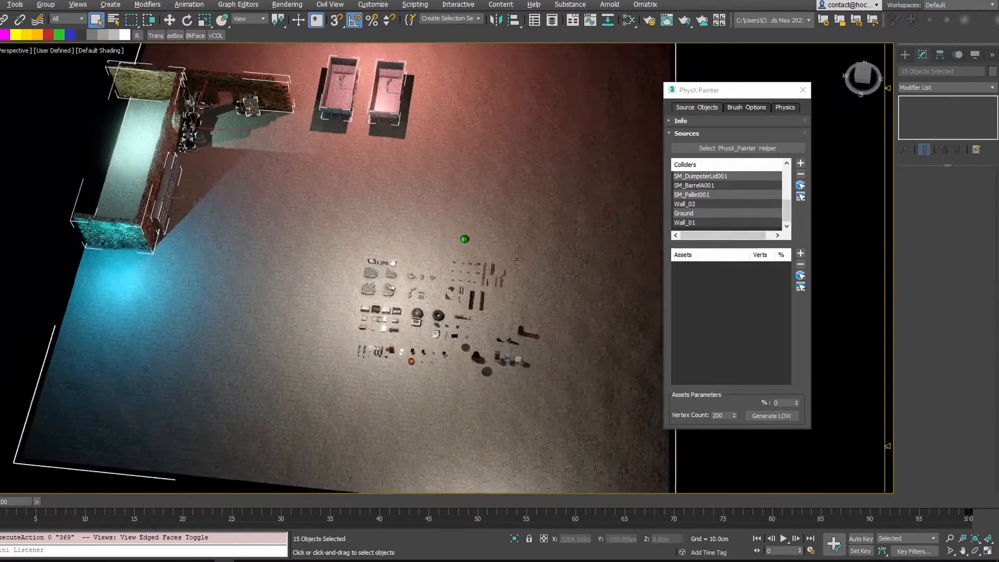
{"action": "middle_click_drag", "start_coordinate": [516, 295], "coordinate": [533, 190]}
{"action": "left_click", "coordinate": [436, 423]}
{"action": "middle_click_drag", "start_coordinate": [444, 302], "coordinate": [466, 299], "text": "alt"}
{"action": "scroll", "coordinate": [428, 241], "scroll_direction": "up", "scroll_amount": 4}
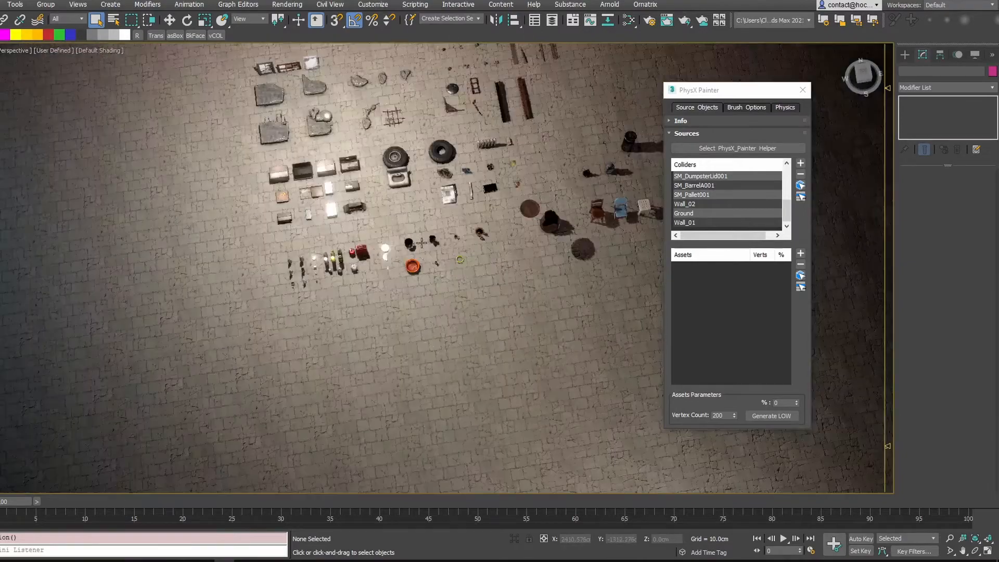
{"action": "scroll", "coordinate": [419, 189], "scroll_direction": "up", "scroll_amount": 3}
{"action": "middle_click_drag", "start_coordinate": [421, 95], "coordinate": [401, 203]}
{"action": "middle_click_drag", "start_coordinate": [532, 319], "coordinate": [373, 262]}
{"action": "scroll", "coordinate": [416, 317], "scroll_direction": "down", "scroll_amount": 3}
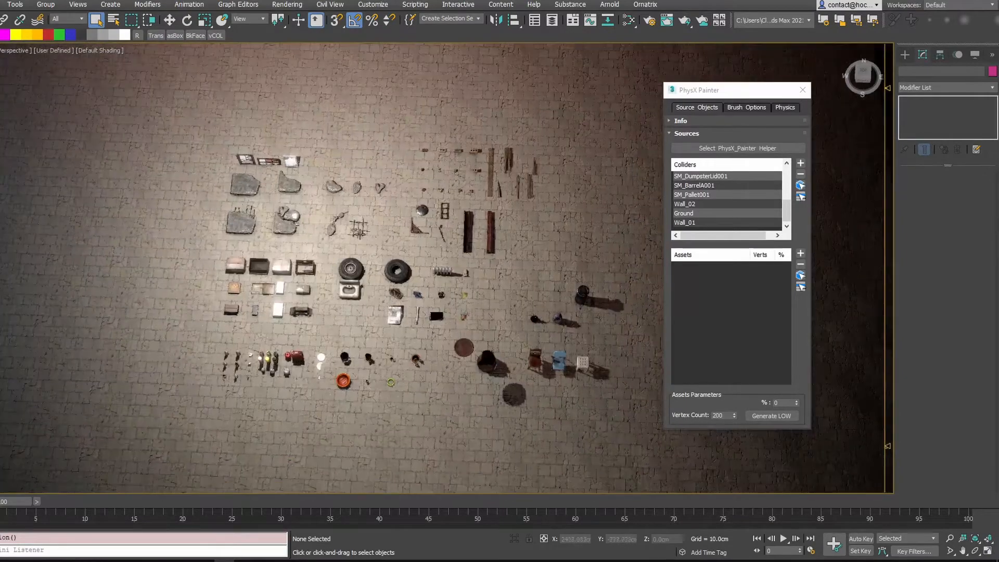
Select all the source props laid out on the ground and add them to the PhysX Painter assets.
{"action": "scroll", "coordinate": [363, 233], "scroll_direction": "down", "scroll_amount": 3}
{"action": "left_click_drag", "start_coordinate": [206, 150], "coordinate": [378, 301]}
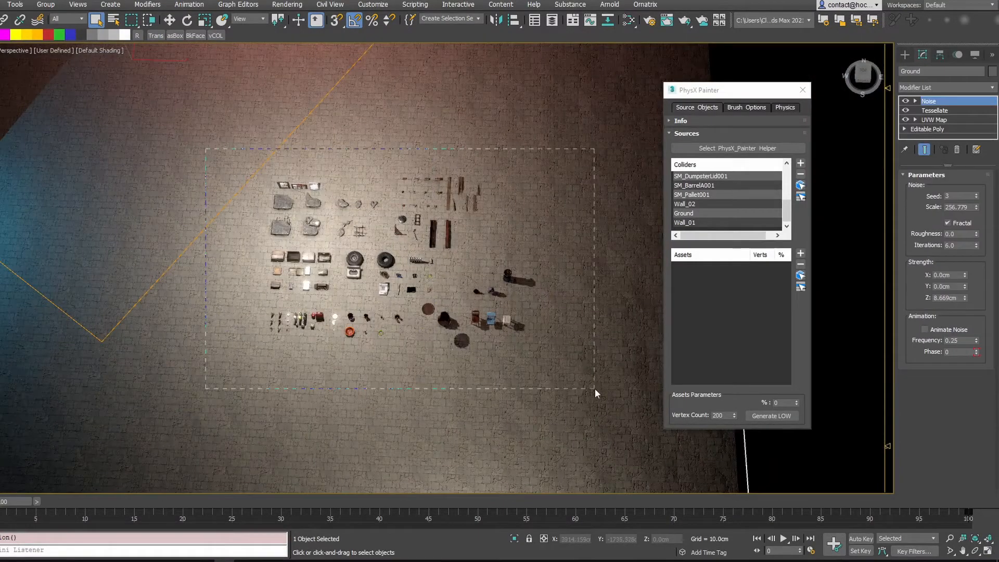
{"action": "left_click_drag", "start_coordinate": [595, 389], "coordinate": [583, 369]}
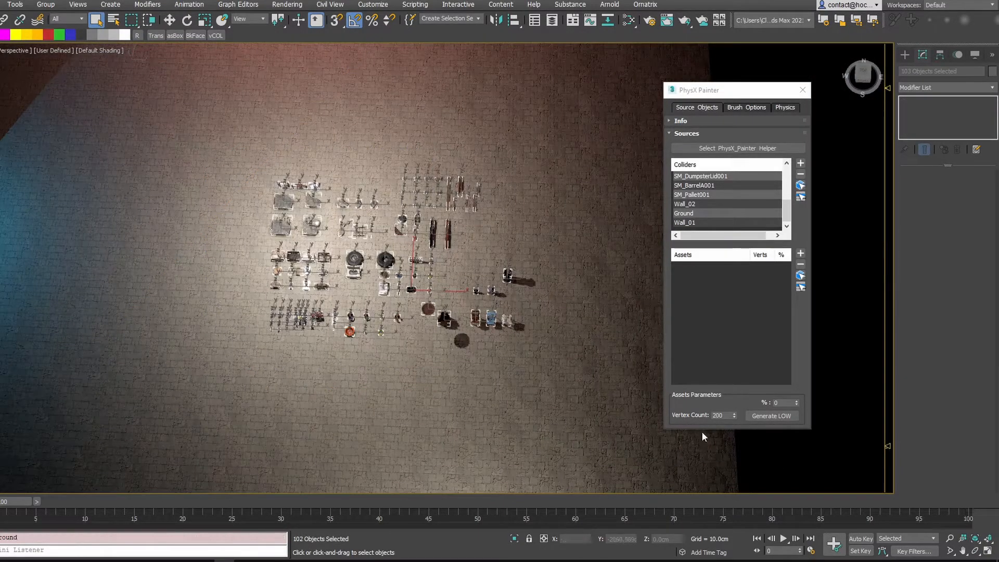
{"action": "scroll", "coordinate": [458, 252], "scroll_direction": "down", "scroll_amount": 3}
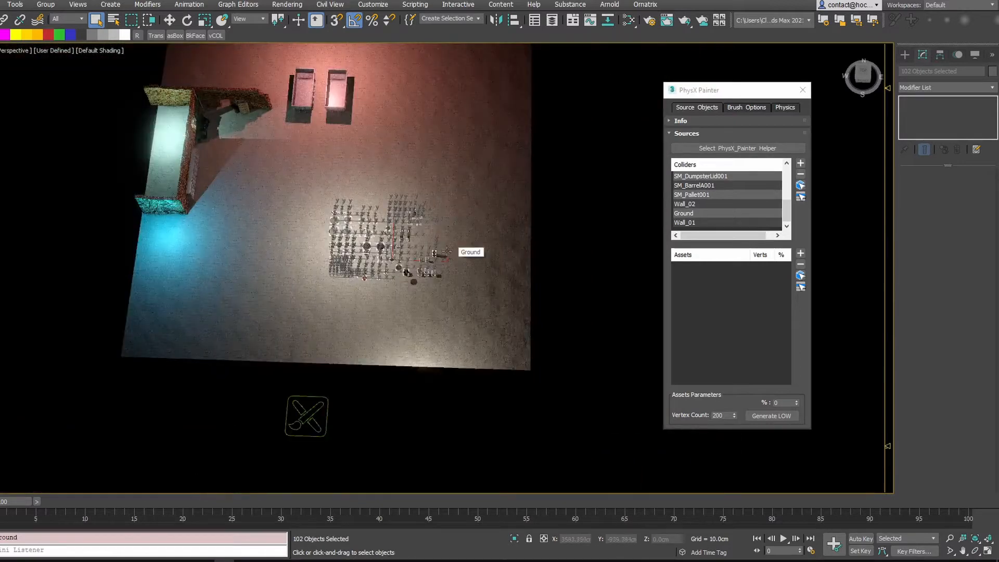
{"action": "scroll", "coordinate": [458, 252], "scroll_direction": "up", "scroll_amount": 2}
{"action": "left_click", "coordinate": [801, 254]}
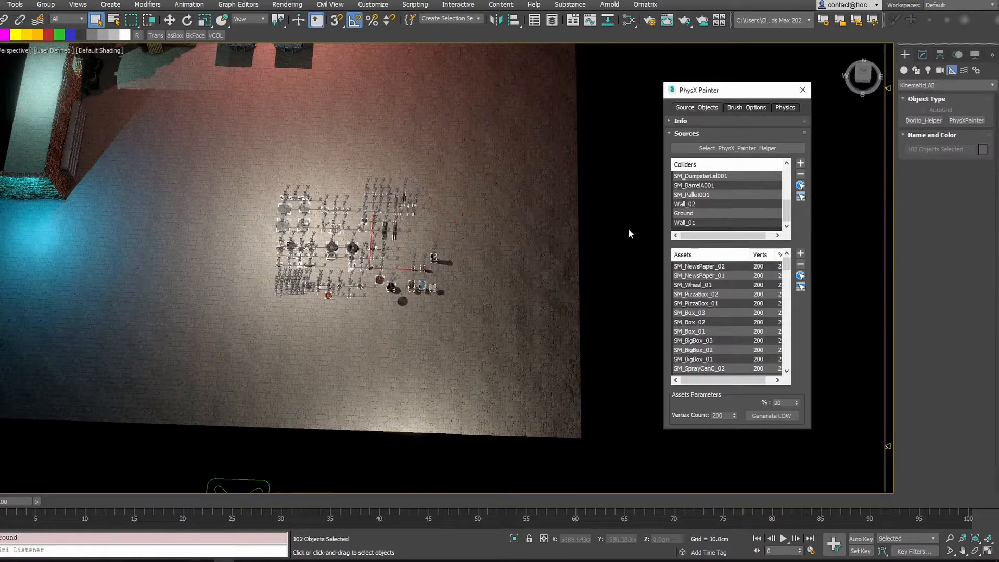
Clear the selection and inspect the added source props up close, including the boxes, wheels and sink.
{"action": "middle_click_drag", "start_coordinate": [504, 219], "coordinate": [526, 230]}
{"action": "left_click", "coordinate": [633, 204]}
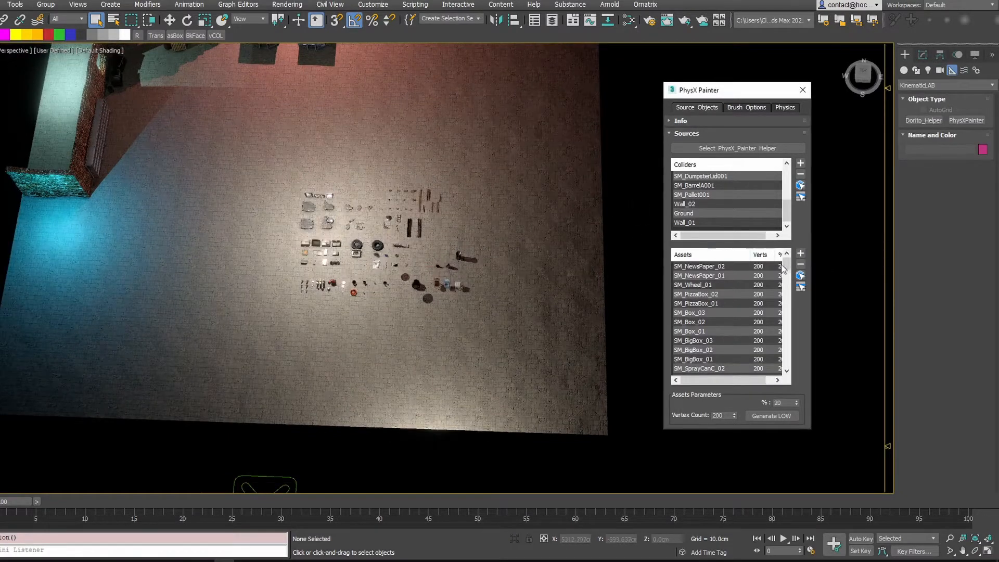
{"action": "mouse_move", "coordinate": [786, 264]}
{"action": "left_mouse_down"}
{"action": "mouse_move", "coordinate": [788, 376]}
{"action": "mouse_move", "coordinate": [784, 262]}
{"action": "left_mouse_up"}
{"action": "middle_click_drag", "start_coordinate": [402, 207], "coordinate": [456, 217]}
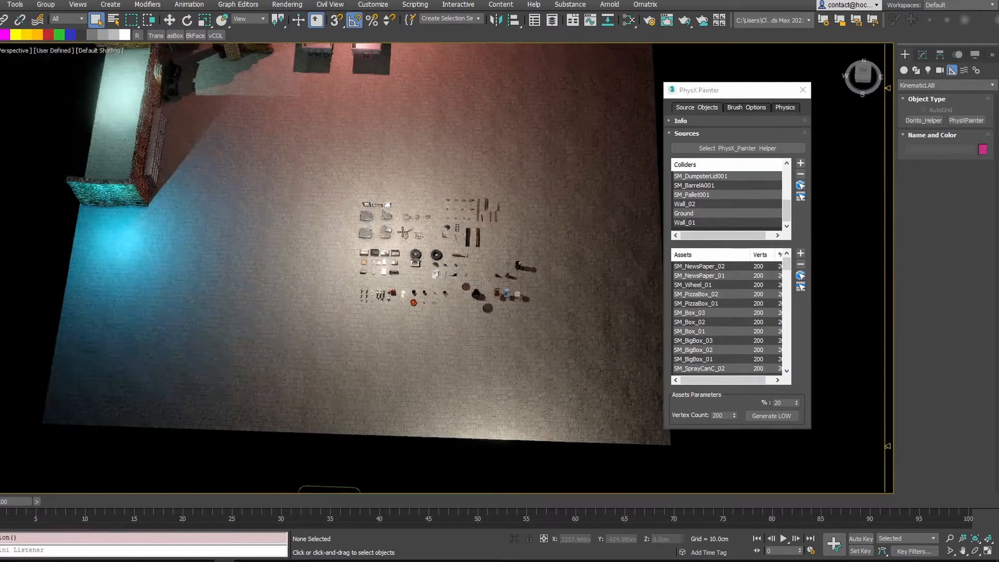
{"action": "scroll", "coordinate": [403, 232], "scroll_direction": "up", "scroll_amount": 4}
{"action": "middle_click_drag", "start_coordinate": [514, 239], "coordinate": [473, 231], "text": "alt"}
{"action": "scroll", "coordinate": [473, 231], "scroll_direction": "up", "scroll_amount": 3}
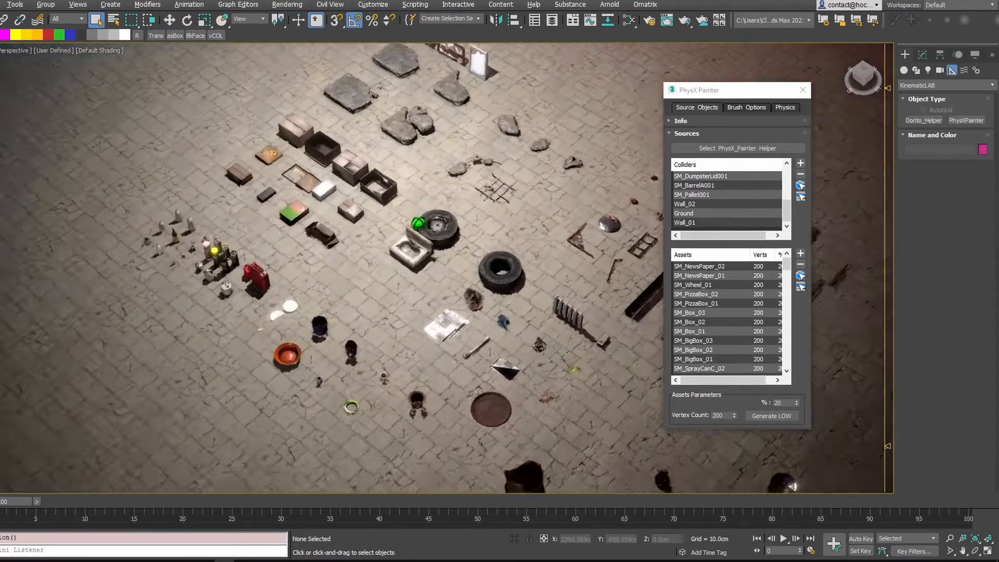
{"action": "scroll", "coordinate": [493, 209], "scroll_direction": "up", "scroll_amount": 2}
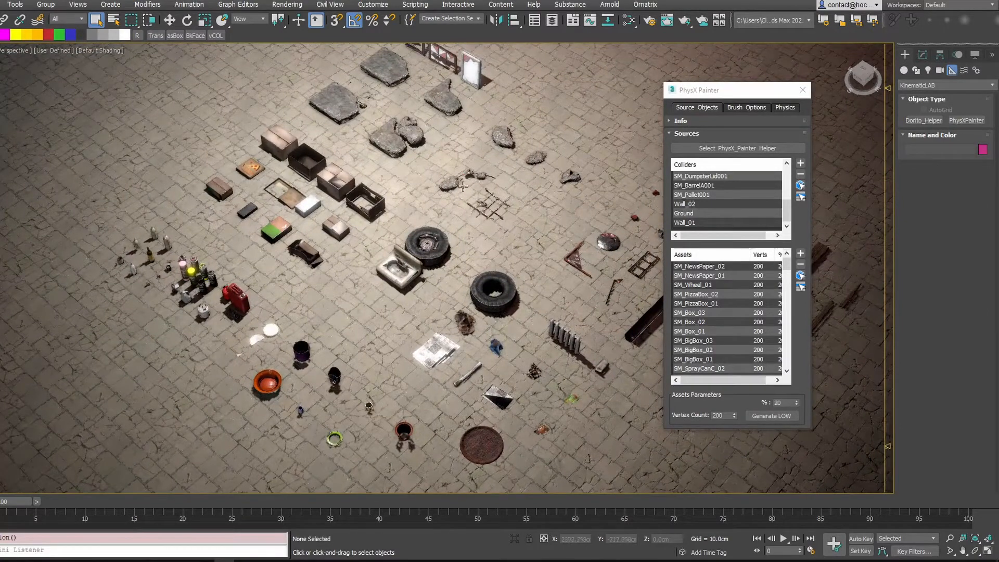
{"action": "scroll", "coordinate": [463, 186], "scroll_direction": "down", "scroll_amount": 5}
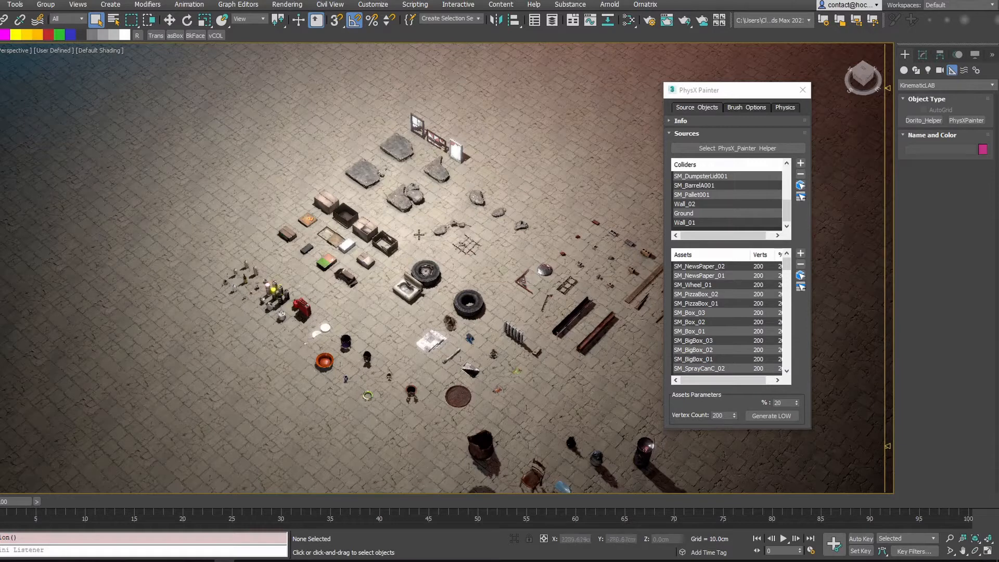
{"action": "middle_click_drag", "start_coordinate": [417, 241], "coordinate": [447, 274]}
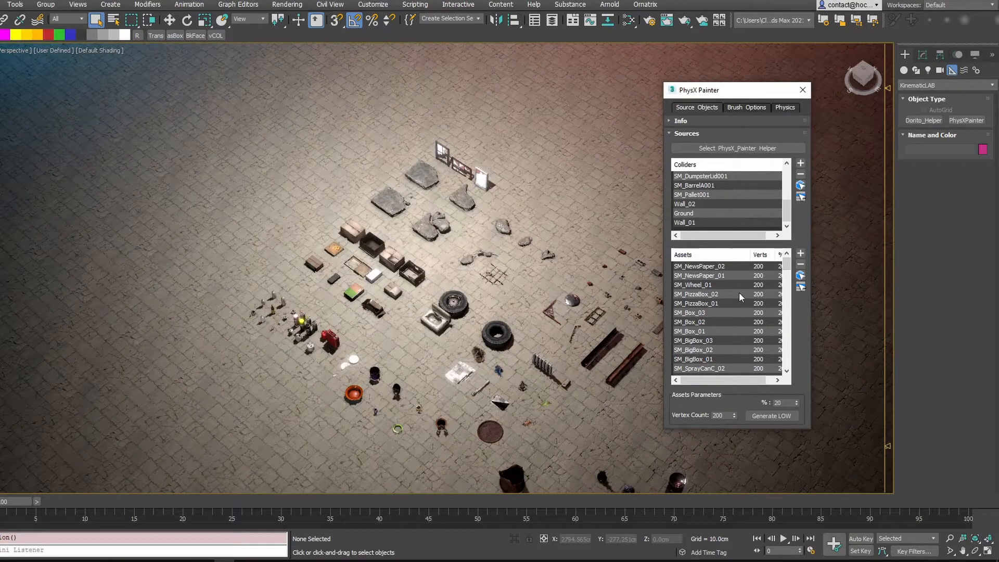
{"action": "scroll", "coordinate": [426, 259], "scroll_direction": "up", "scroll_amount": 5}
{"action": "scroll", "coordinate": [425, 259], "scroll_direction": "up", "scroll_amount": 1}
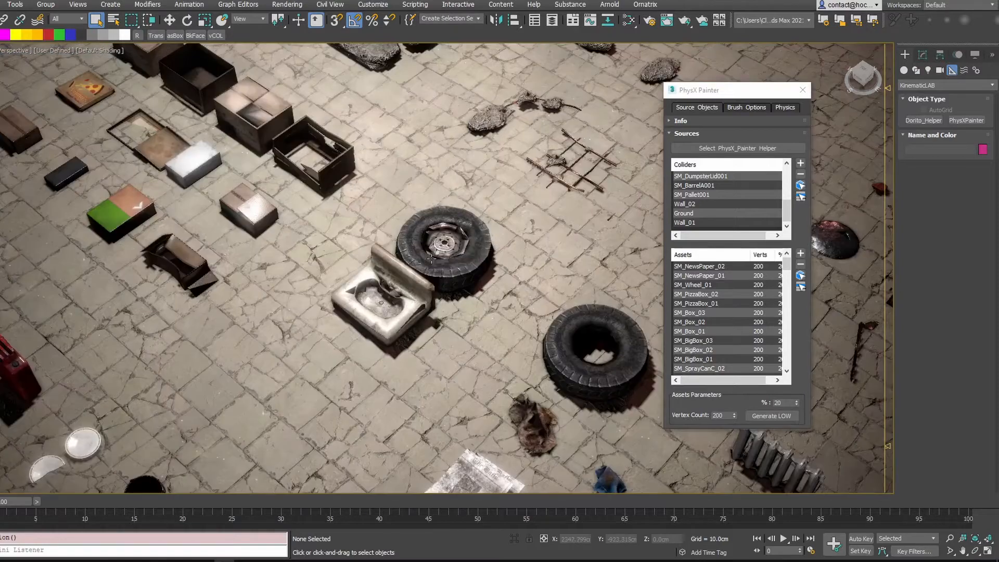
{"action": "scroll", "coordinate": [468, 281], "scroll_direction": "up", "scroll_amount": 5}
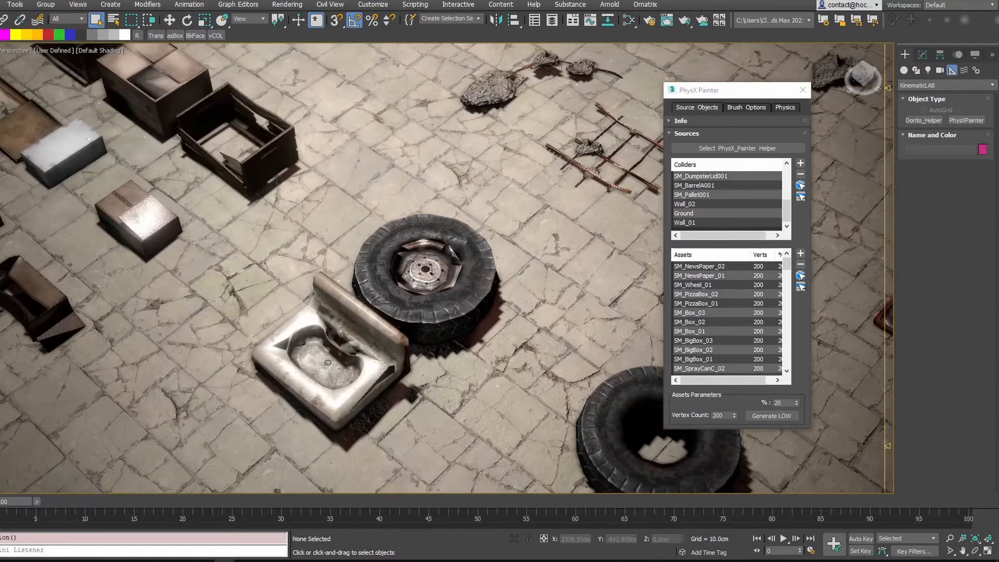
Select the wheel beside the sink and display edged faces to show its mesh.
{"action": "left_click", "coordinate": [453, 305]}
{"action": "key", "text": "F4"}
{"action": "scroll", "coordinate": [420, 287], "scroll_direction": "up", "scroll_amount": 2}
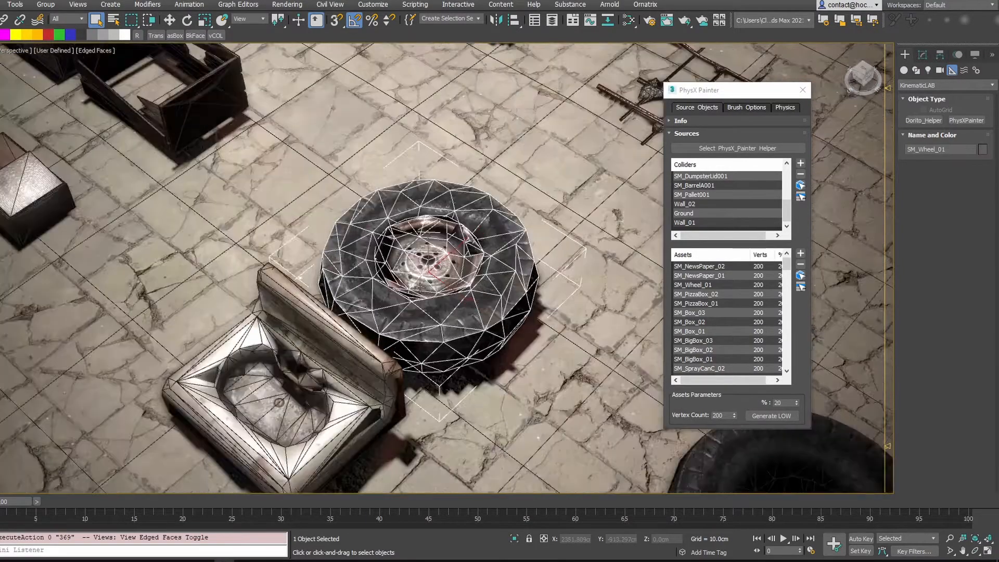
{"action": "middle_click_drag", "start_coordinate": [442, 337], "coordinate": [485, 293]}
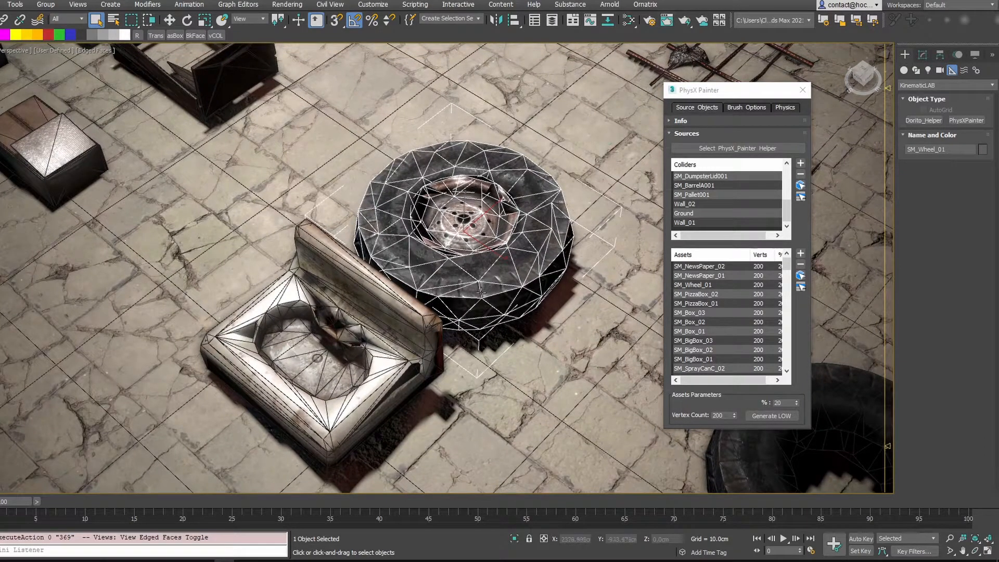
Open the wheel's modifier settings and turn its K_HULL modifier off and on to compare the hull with the original mesh.
{"action": "left_click", "coordinate": [923, 56]}
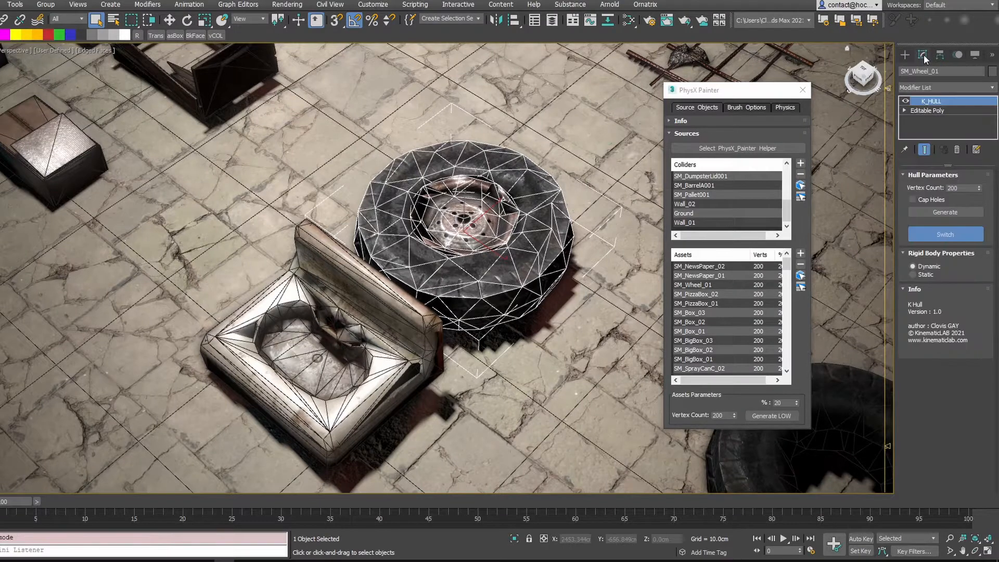
{"action": "left_click", "coordinate": [906, 102]}
{"action": "left_click", "coordinate": [906, 102]}
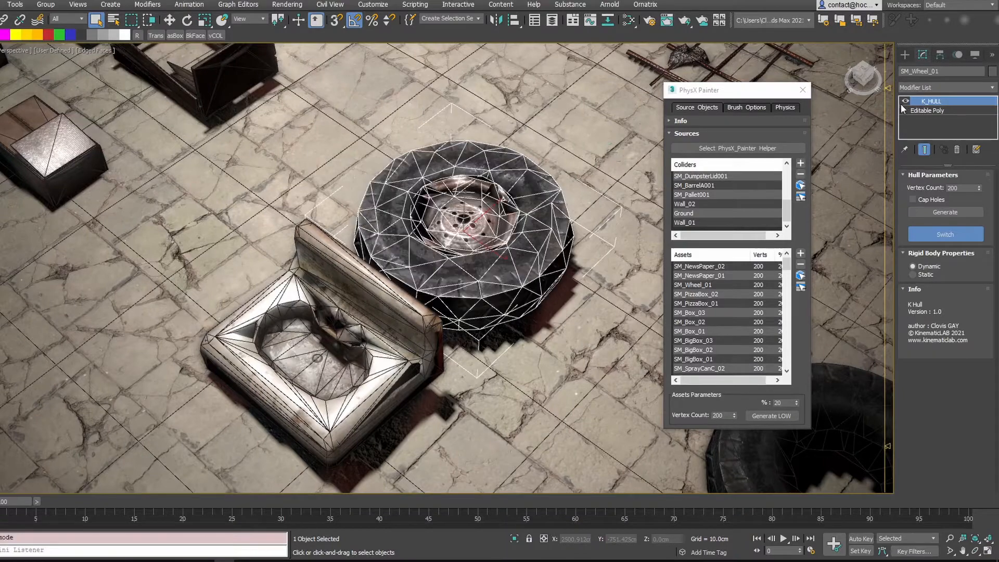
{"action": "scroll", "coordinate": [401, 207], "scroll_direction": "down", "scroll_amount": 3}
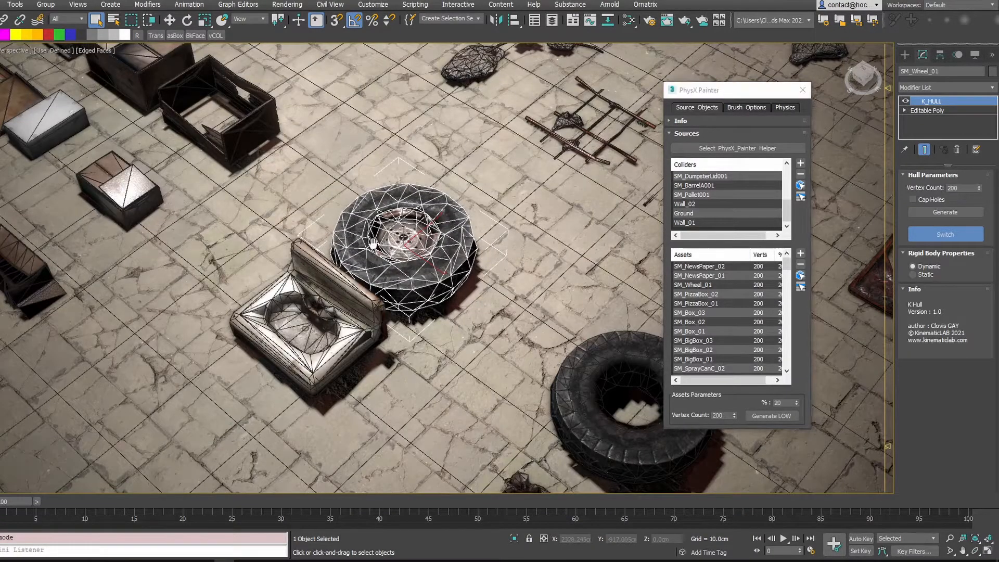
{"action": "scroll", "coordinate": [395, 247], "scroll_direction": "up", "scroll_amount": 2}
{"action": "scroll", "coordinate": [394, 247], "scroll_direction": "up", "scroll_amount": 1}
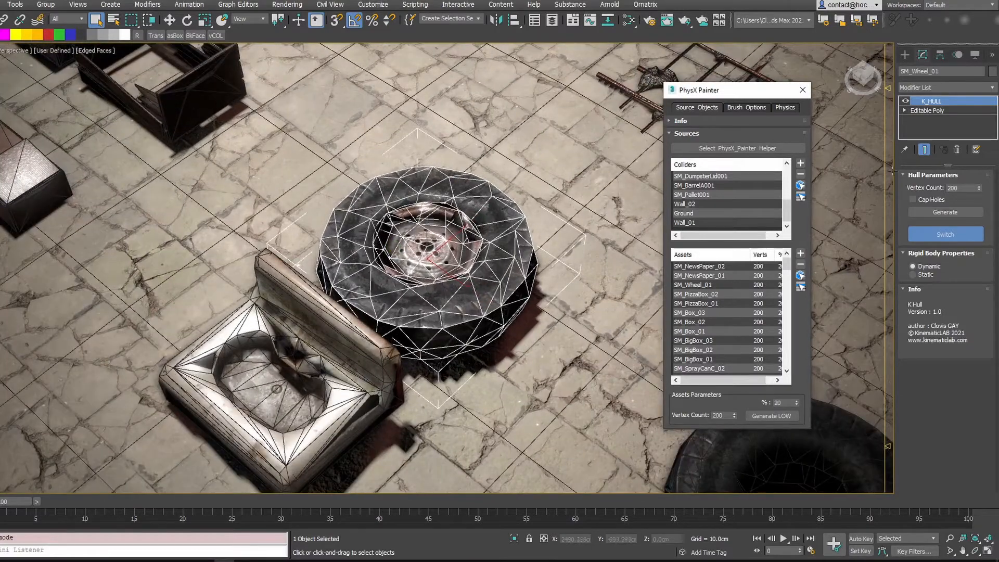
Set the wheel's hull vertex count to 302 and generate the hull.
{"action": "left_click_drag", "start_coordinate": [979, 187], "coordinate": [980, 198]}
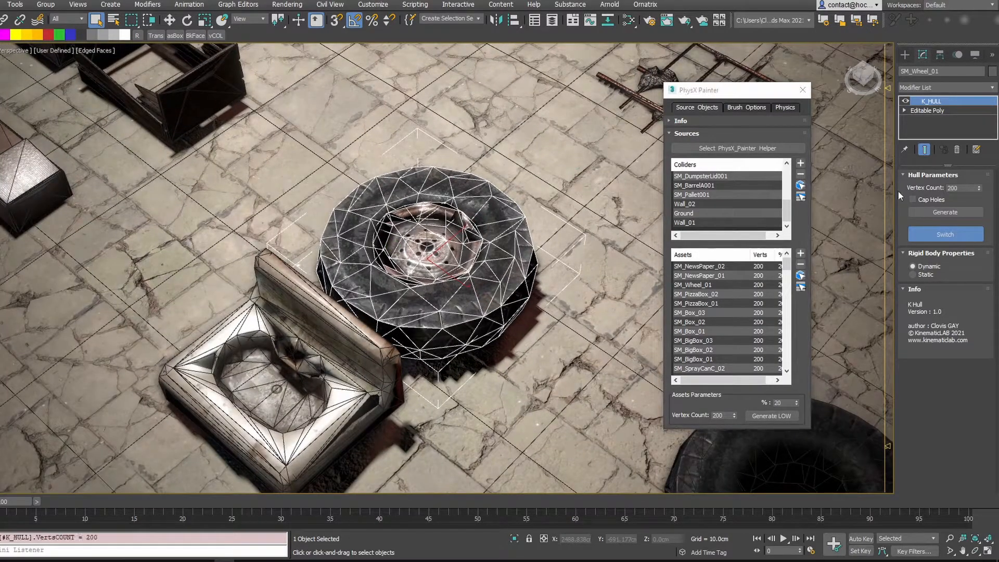
{"action": "scroll", "coordinate": [474, 208], "scroll_direction": "down", "scroll_amount": 4}
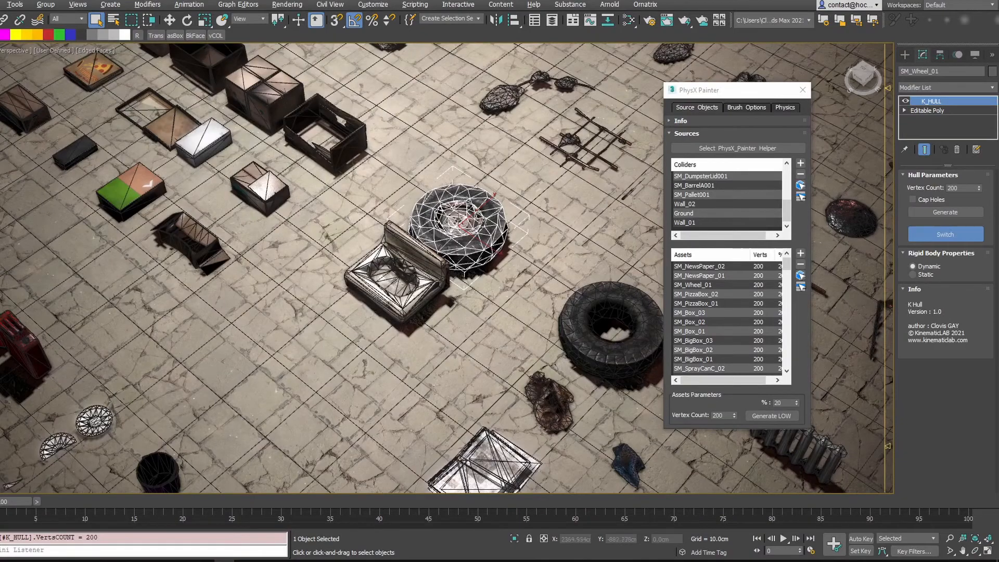
{"action": "middle_click_drag", "start_coordinate": [483, 223], "coordinate": [436, 261], "text": "alt"}
{"action": "scroll", "coordinate": [491, 247], "scroll_direction": "up", "scroll_amount": 2}
{"action": "scroll", "coordinate": [436, 260], "scroll_direction": "up", "scroll_amount": 3}
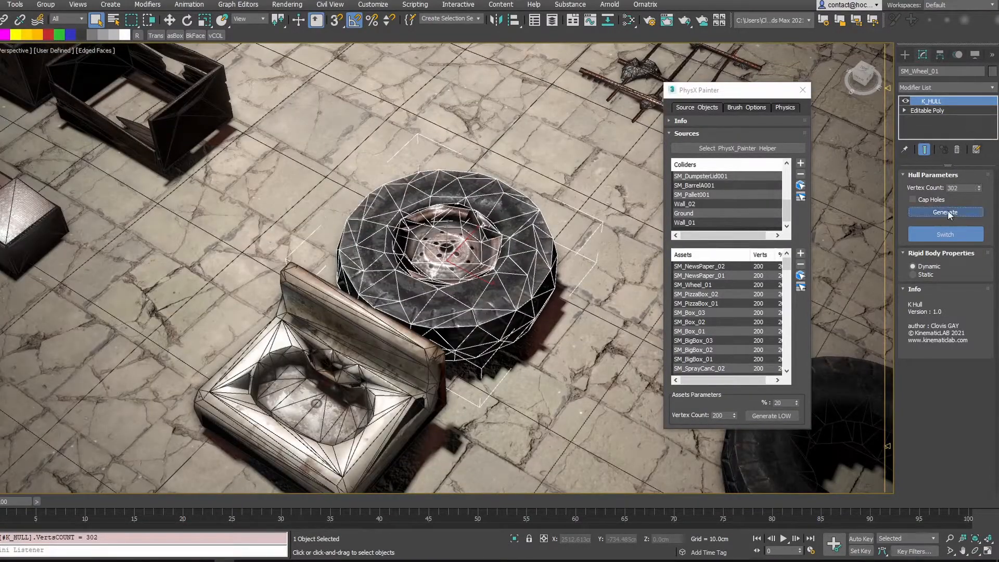
{"action": "left_click", "coordinate": [947, 211]}
Set the wheel's hull vertex count to 618, generate the hull, and compare it with the original mesh.
{"action": "left_click_drag", "start_coordinate": [980, 189], "coordinate": [977, 145]}
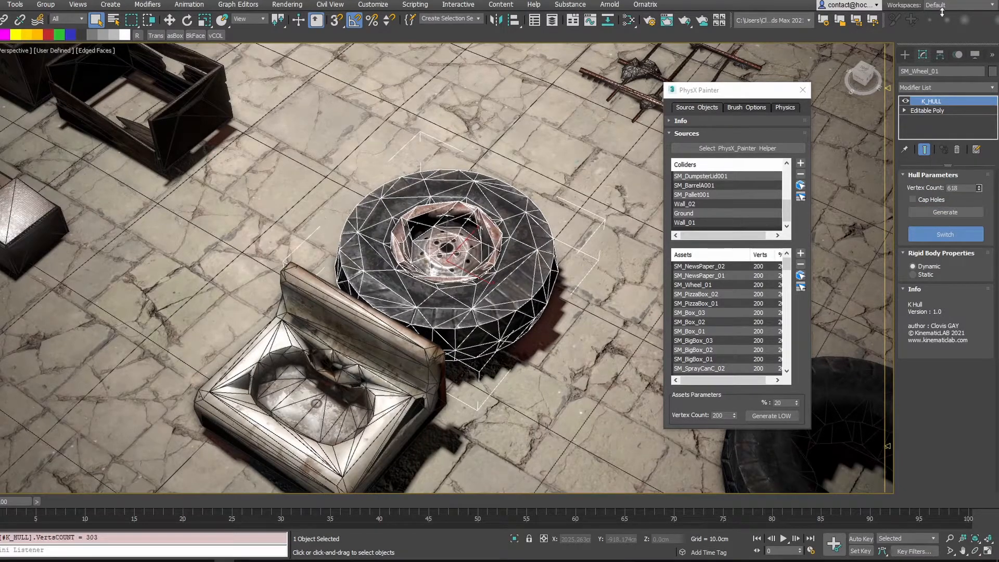
{"action": "left_click", "coordinate": [956, 208]}
{"action": "mouse_move", "coordinate": [501, 225]}
{"action": "middle_mouse_down", "text": "alt"}
{"action": "mouse_move", "coordinate": [513, 227]}
{"action": "mouse_move", "coordinate": [501, 250]}
{"action": "middle_mouse_up", "text": "alt"}
{"action": "left_click", "coordinate": [905, 101]}
{"action": "left_click", "coordinate": [905, 102]}
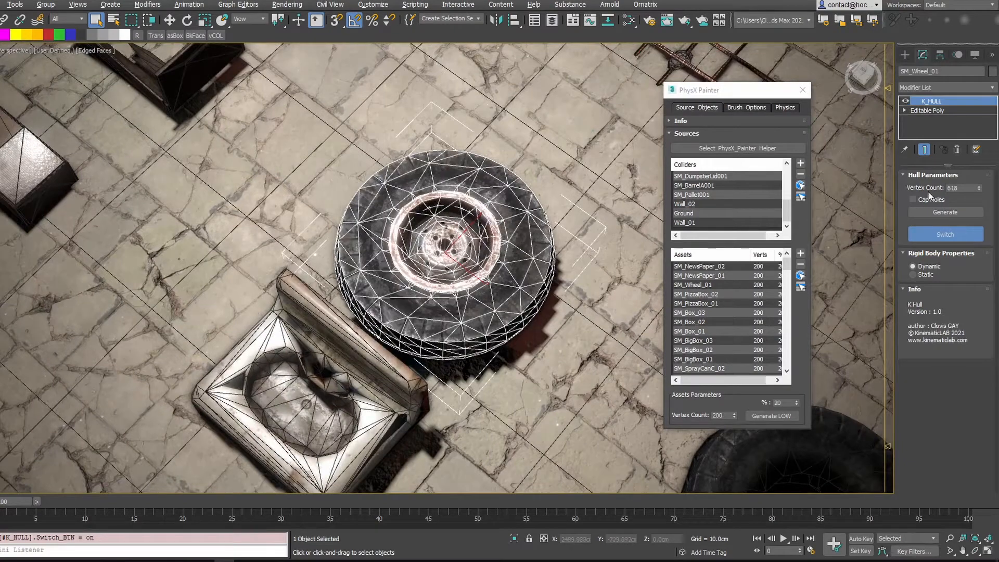
Set the wheel's hull vertex count to 200 and regenerate the hull.
{"action": "left_click_drag", "start_coordinate": [967, 189], "coordinate": [936, 188]}
{"action": "left_click", "coordinate": [957, 210]}
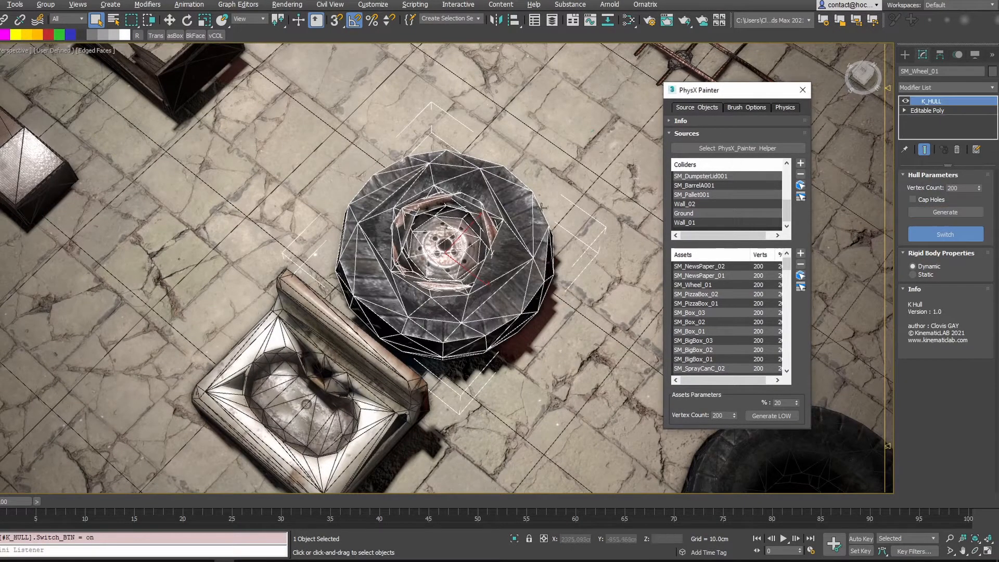
Inspect the K_HULL modifiers on other props by selecting the open barrel, the folding chair and the barrel lid.
{"action": "middle_click_drag", "start_coordinate": [542, 206], "coordinate": [461, 167], "text": "alt"}
{"action": "scroll", "coordinate": [468, 150], "scroll_direction": "down", "scroll_amount": 6}
{"action": "scroll", "coordinate": [484, 161], "scroll_direction": "up", "scroll_amount": 4}
{"action": "middle_click_drag", "start_coordinate": [554, 319], "coordinate": [501, 225]}
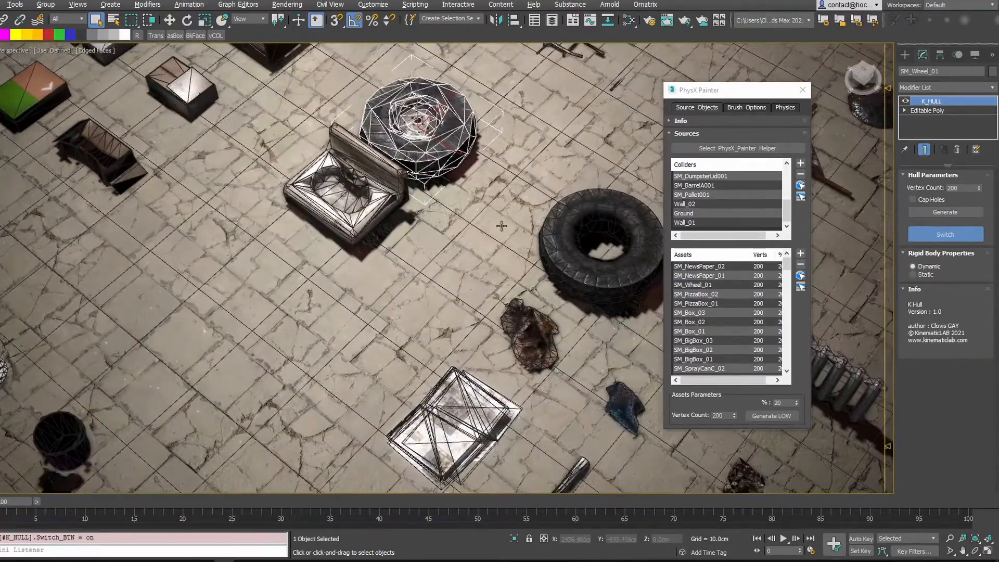
{"action": "middle_click_drag", "start_coordinate": [600, 292], "coordinate": [559, 233]}
{"action": "scroll", "coordinate": [545, 232], "scroll_direction": "down", "scroll_amount": 3}
{"action": "middle_click_drag", "start_coordinate": [628, 451], "coordinate": [535, 290]}
{"action": "left_click", "coordinate": [527, 299]}
{"action": "left_click", "coordinate": [836, 418]}
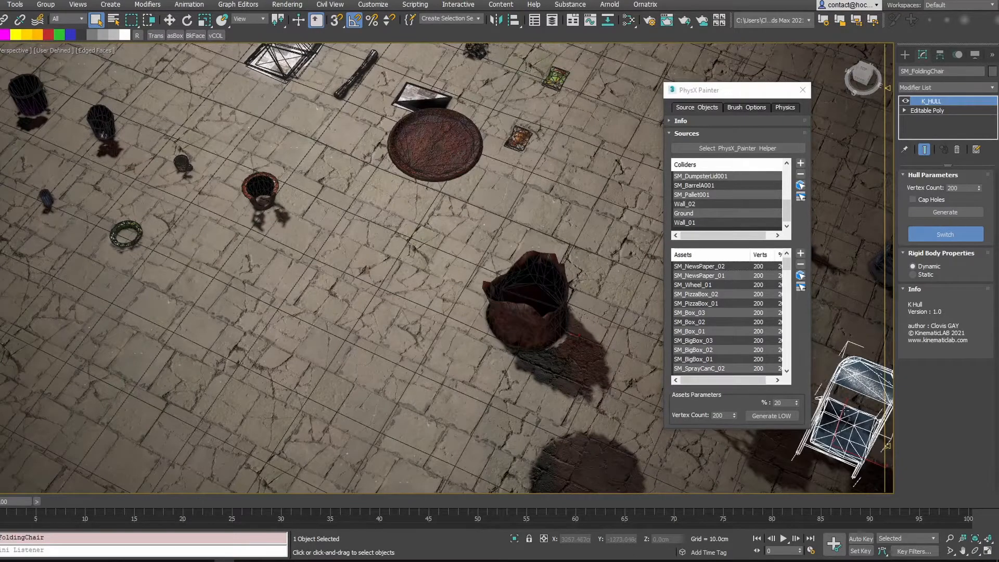
{"action": "left_click", "coordinate": [537, 294]}
{"action": "left_click", "coordinate": [437, 147]}
{"action": "middle_click_drag", "start_coordinate": [339, 125], "coordinate": [465, 390]}
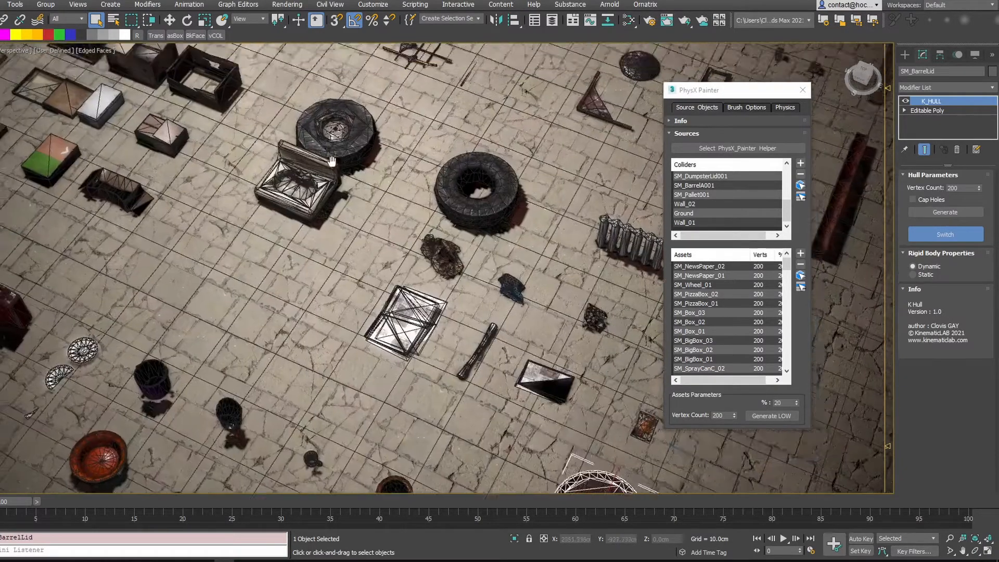
Reselect the wheel beside the sink and toggle the K_HULL Switch option to compare its hull and original mesh.
{"action": "scroll", "coordinate": [383, 126], "scroll_direction": "up", "scroll_amount": 4}
{"action": "left_click", "coordinate": [377, 172]}
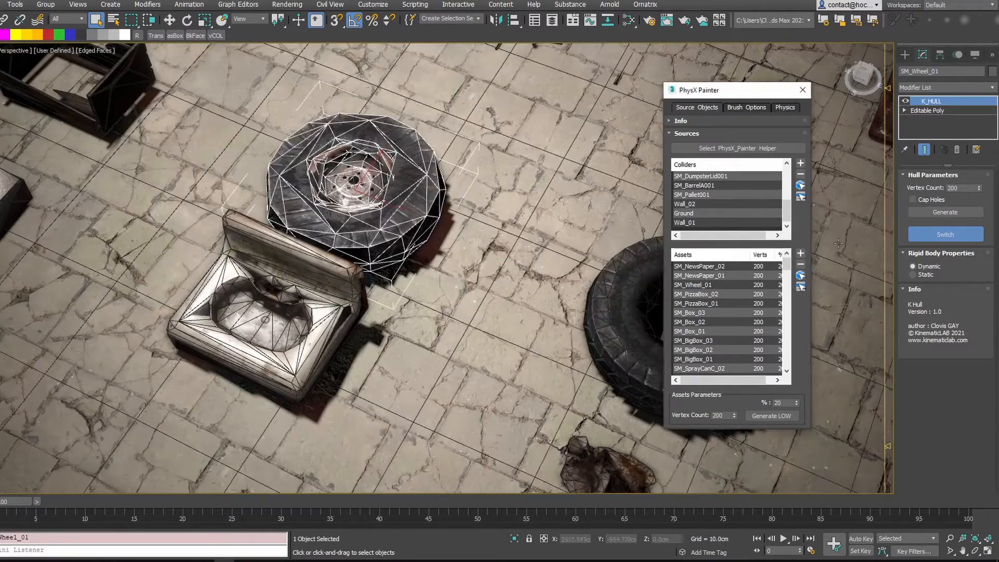
{"action": "left_click", "coordinate": [935, 236]}
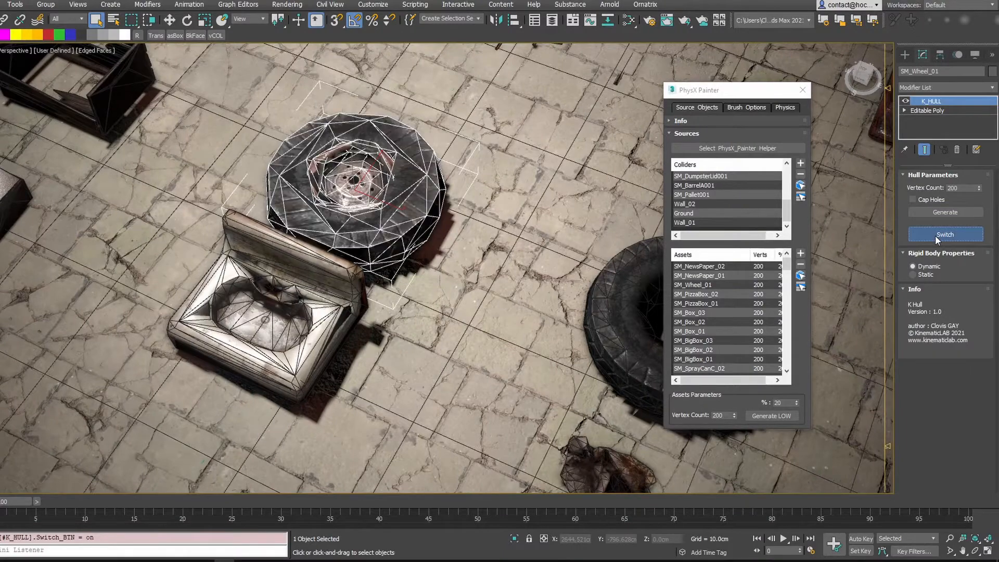
{"action": "left_click", "coordinate": [935, 235]}
{"action": "left_click", "coordinate": [935, 236]}
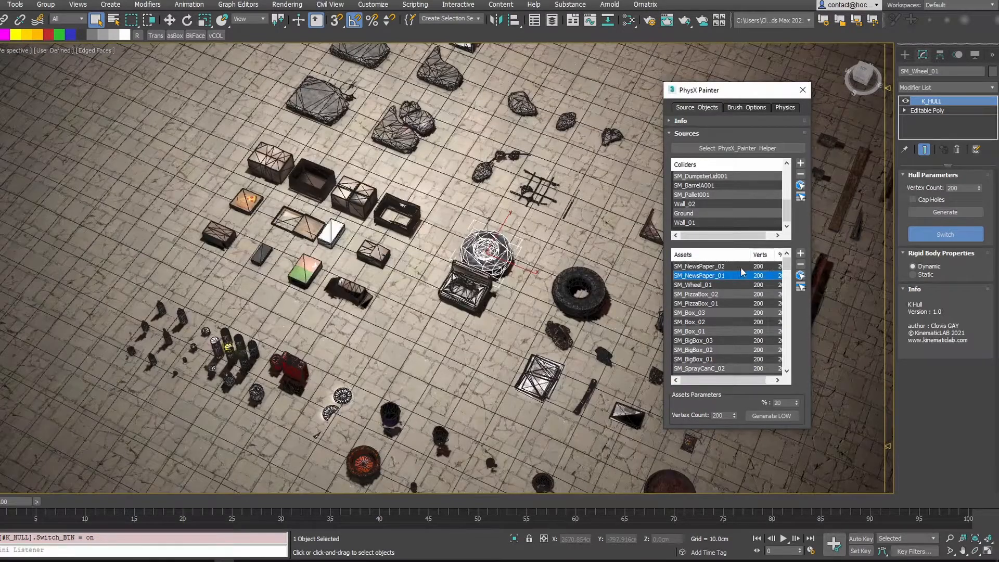
Select SM_Bowl through SM_Glass in the asset list and try raising their percentage to about 50.
{"action": "left_click_drag", "start_coordinate": [786, 265], "coordinate": [783, 357]}
{"action": "scroll", "coordinate": [727, 328], "scroll_direction": "up", "scroll_amount": 5}
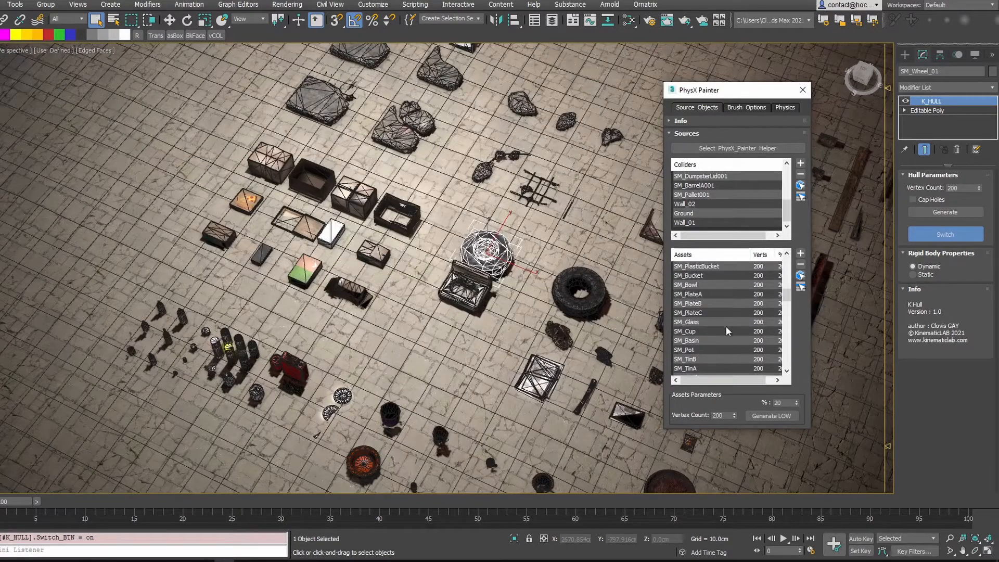
{"action": "left_click", "coordinate": [695, 322], "text": "shift"}
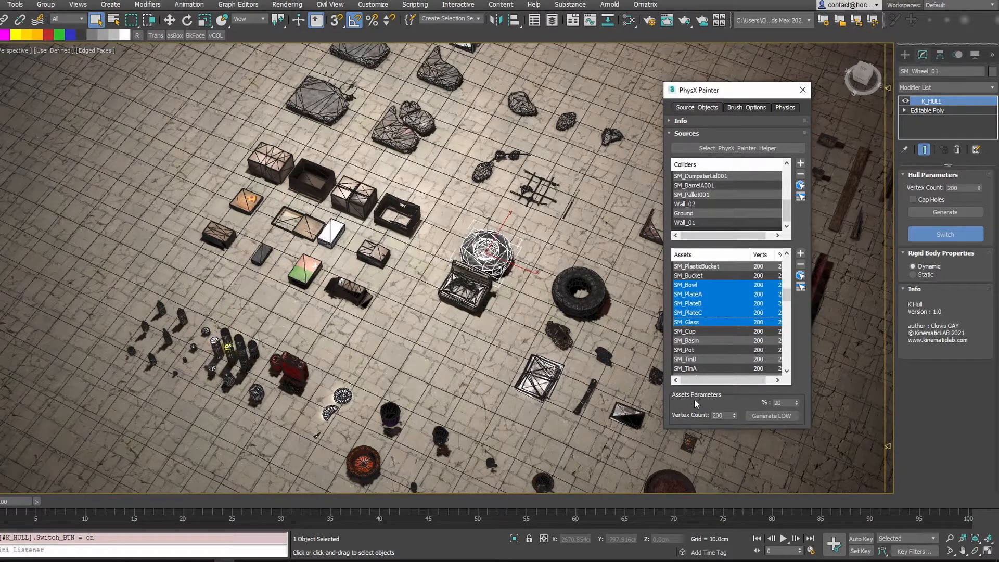
{"action": "left_click_drag", "start_coordinate": [734, 383], "coordinate": [742, 385]}
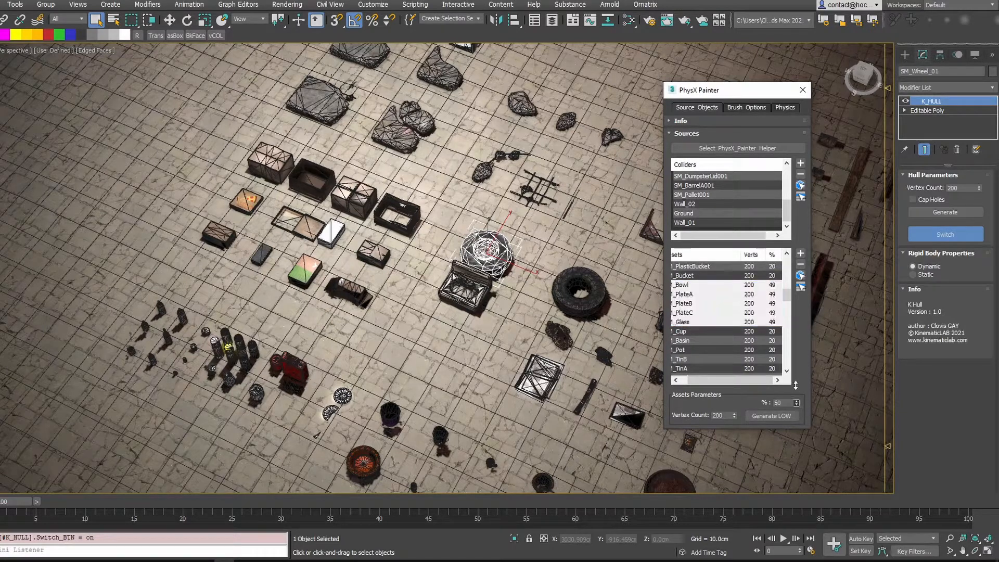
Select SM_Bucket through SM_Basin in the asset list and set their percentage to 64.
{"action": "left_click", "coordinate": [706, 276]}
{"action": "left_click", "coordinate": [694, 332], "text": "shift"}
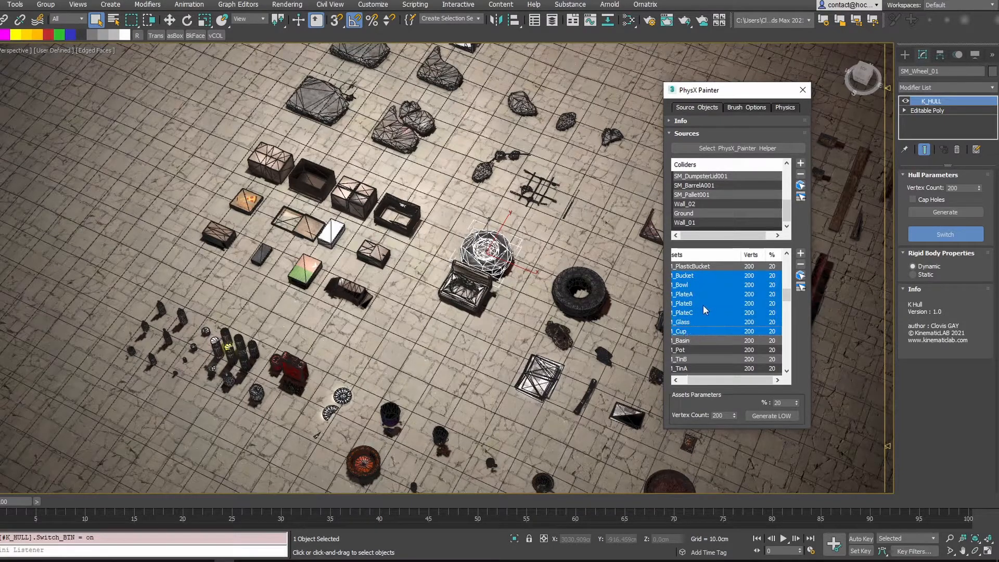
{"action": "left_click", "coordinate": [696, 278]}
{"action": "left_click", "coordinate": [692, 339], "text": "shift"}
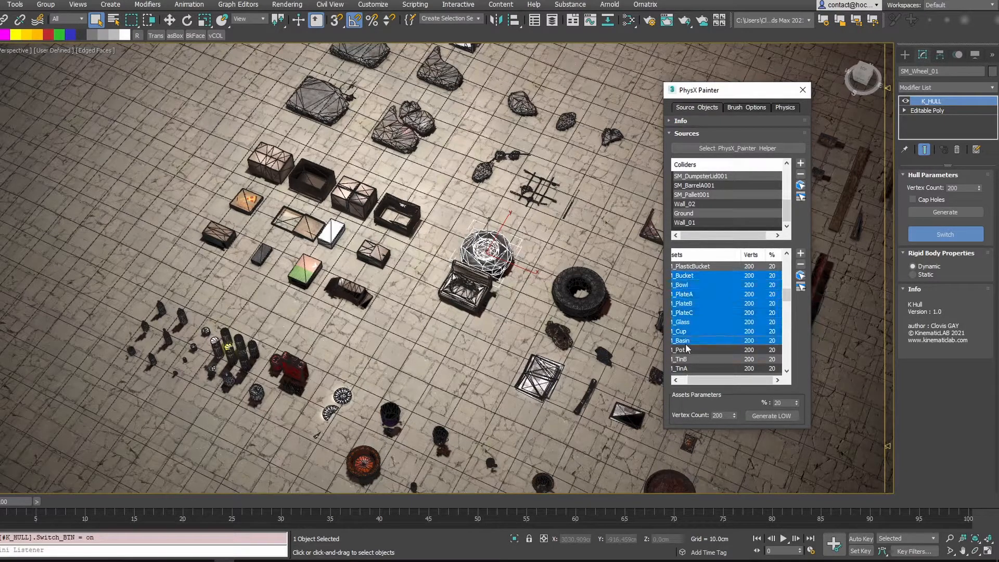
{"action": "left_click_drag", "start_coordinate": [796, 404], "coordinate": [796, 367]}
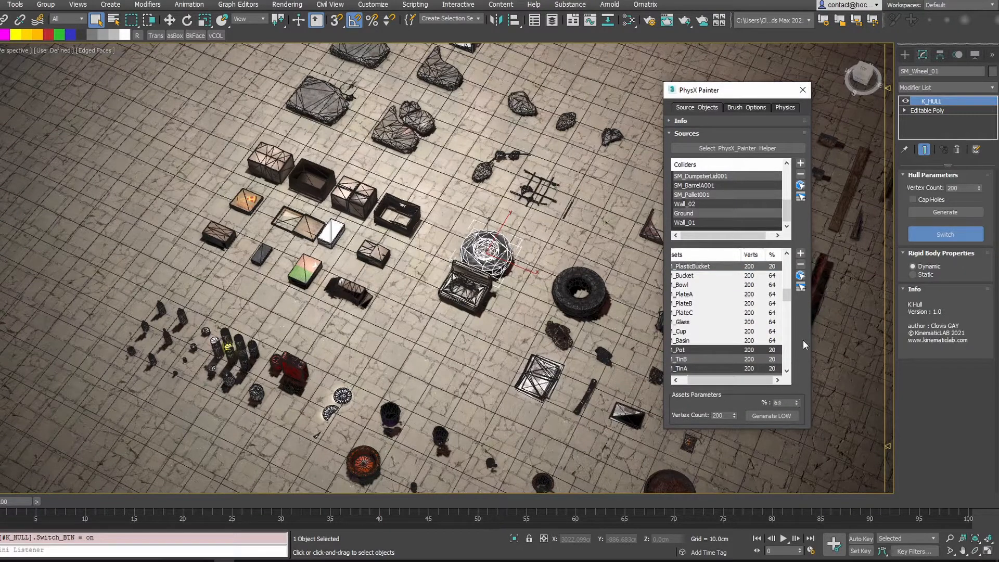
Reselect SM_Bucket through SM_Basin in the asset list and select the corresponding objects in the scene.
{"action": "left_click", "coordinate": [737, 350]}
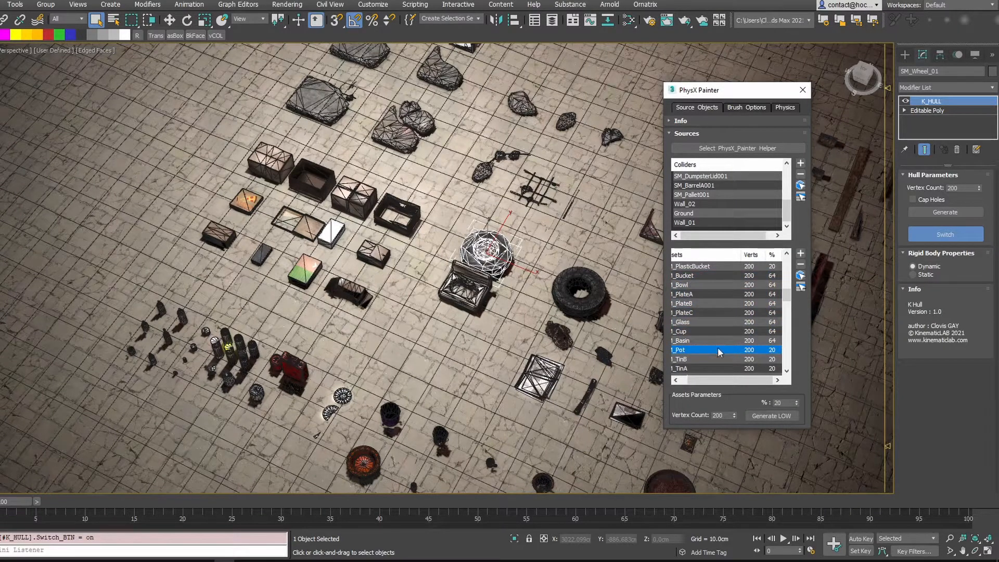
{"action": "left_click_drag", "start_coordinate": [727, 379], "coordinate": [726, 384]}
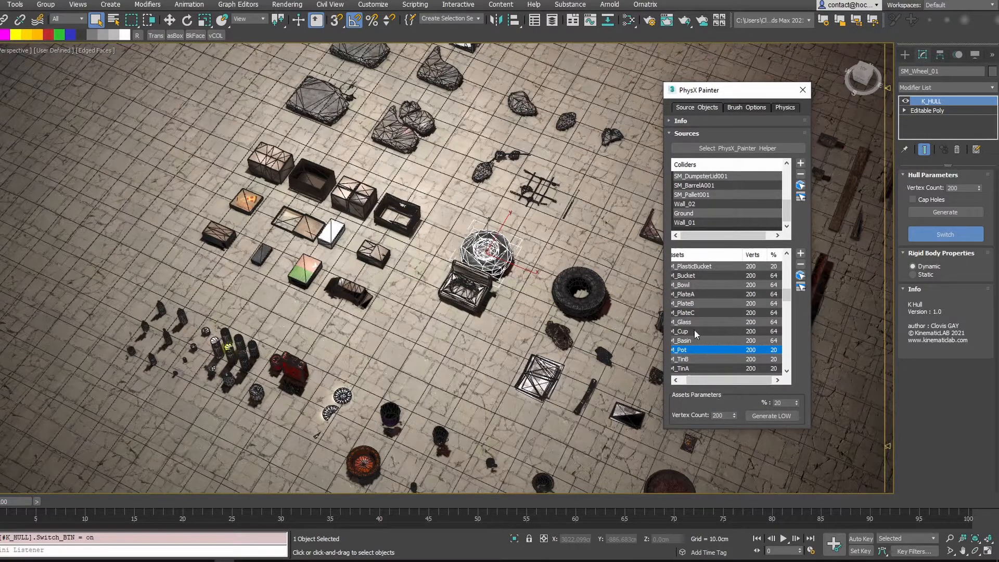
{"action": "left_click", "coordinate": [686, 341]}
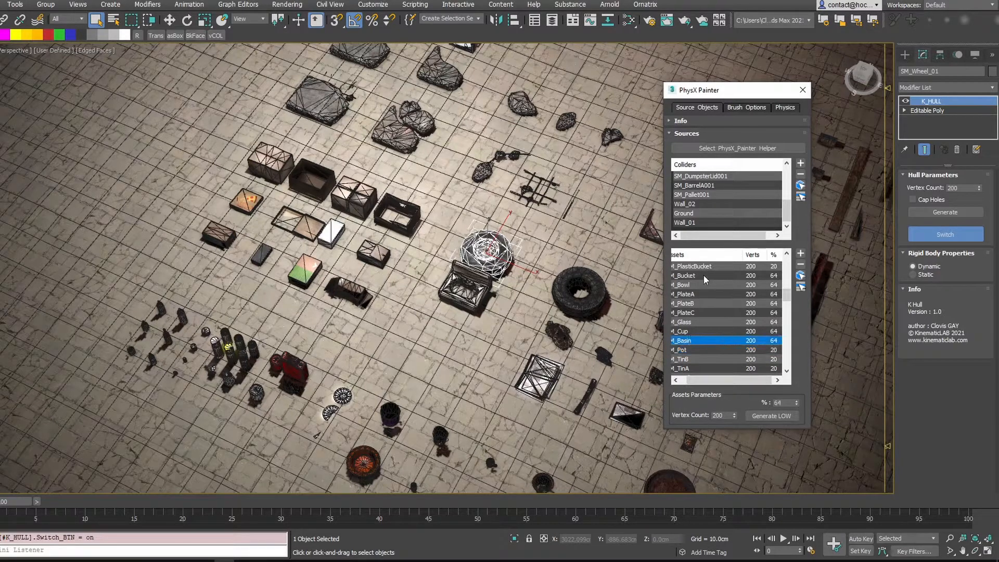
{"action": "left_click", "coordinate": [687, 275], "text": "shift"}
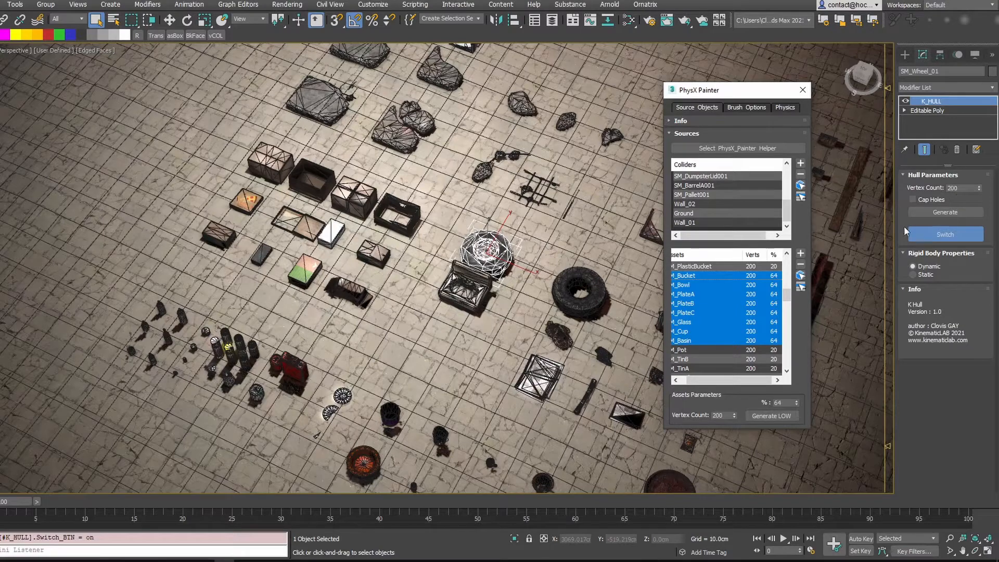
{"action": "middle_click_drag", "start_coordinate": [508, 199], "coordinate": [481, 278]}
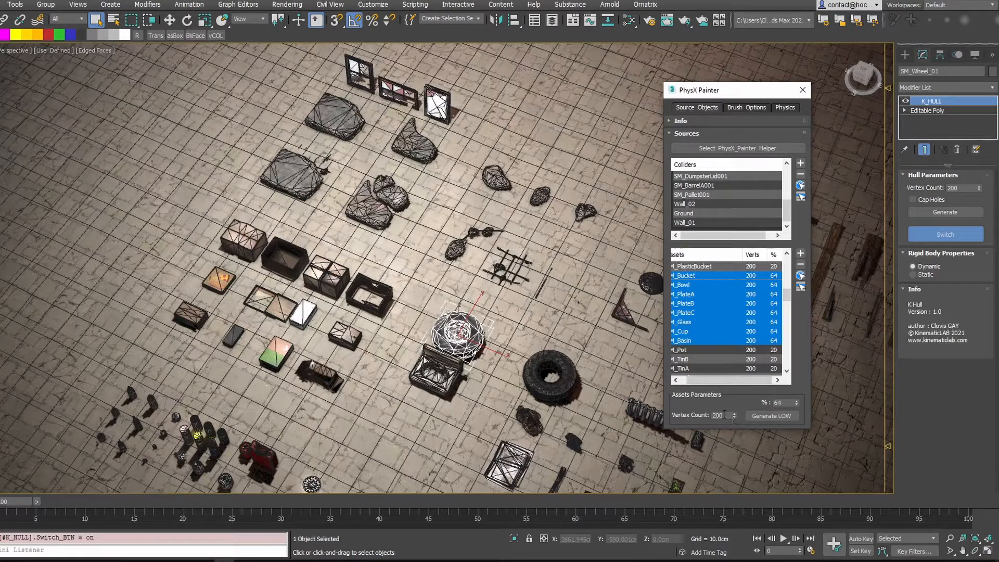
{"action": "middle_click_drag", "start_coordinate": [604, 428], "coordinate": [409, 229]}
{"action": "left_click", "coordinate": [802, 277]}
{"action": "scroll", "coordinate": [400, 302], "scroll_direction": "up", "scroll_amount": 3}
{"action": "middle_click_drag", "start_coordinate": [399, 365], "coordinate": [440, 275]}
{"action": "scroll", "coordinate": [441, 275], "scroll_direction": "up", "scroll_amount": 3}
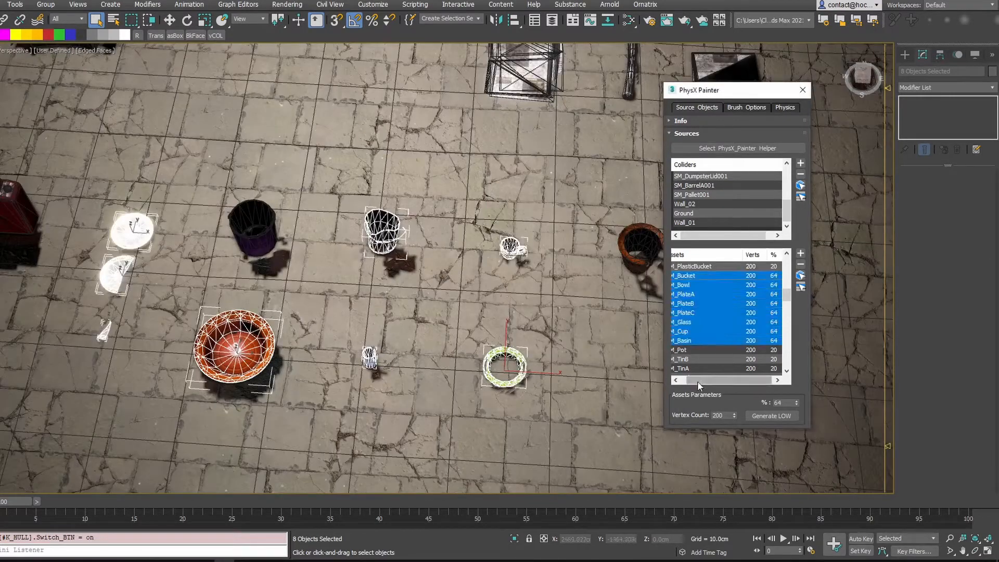
Set the vertex count of SM_Bucket through SM_Basin to 50 and generate their low-poly hulls.
{"action": "left_click_drag", "start_coordinate": [697, 380], "coordinate": [688, 381]}
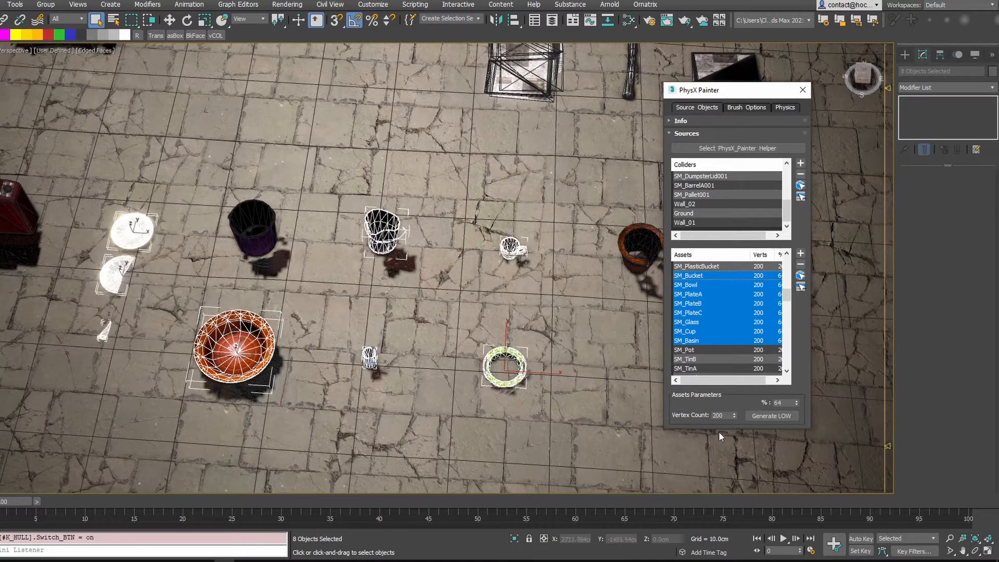
{"action": "left_click", "coordinate": [716, 415]}
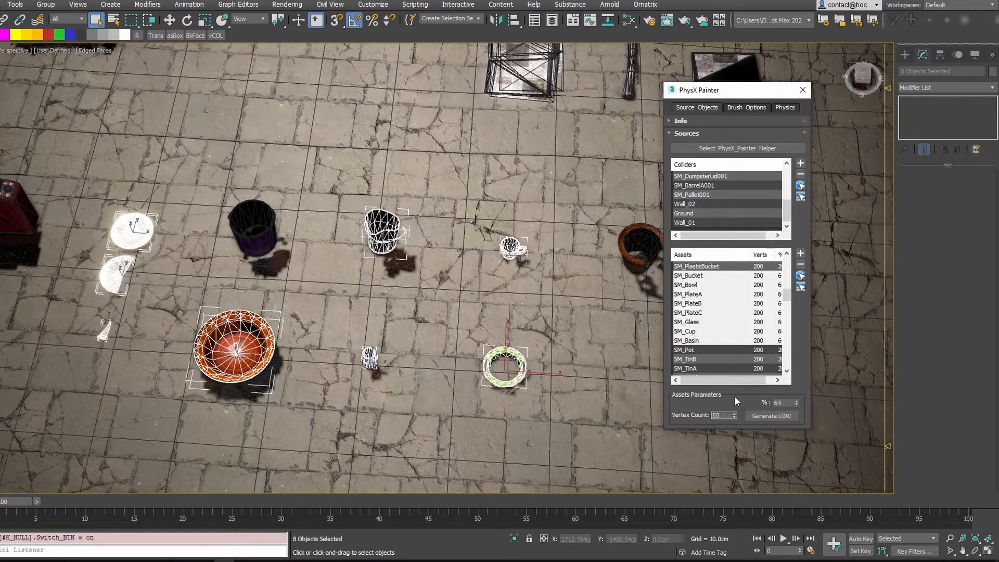
{"action": "left_click", "coordinate": [775, 416]}
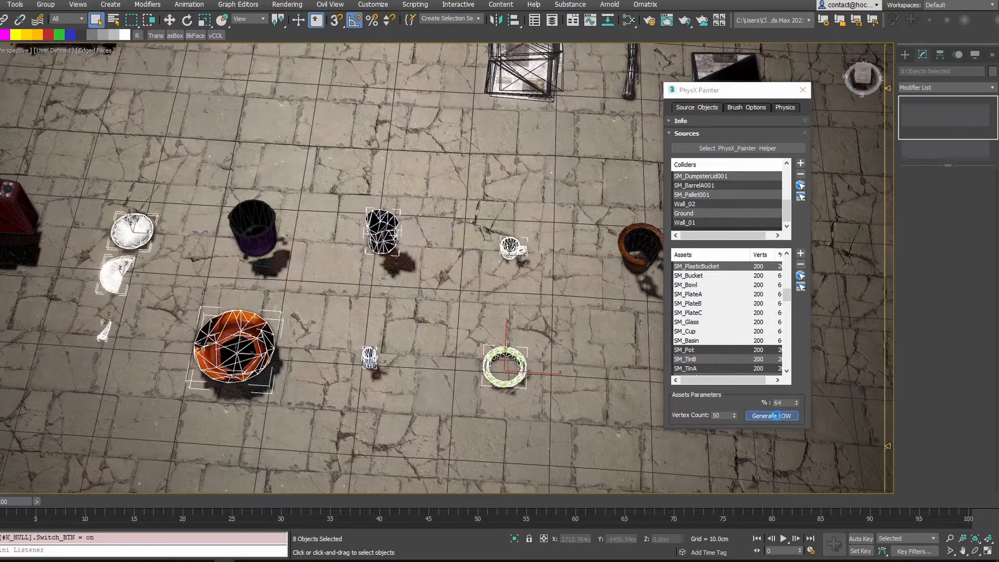
{"action": "middle_click_drag", "start_coordinate": [497, 310], "coordinate": [511, 268]}
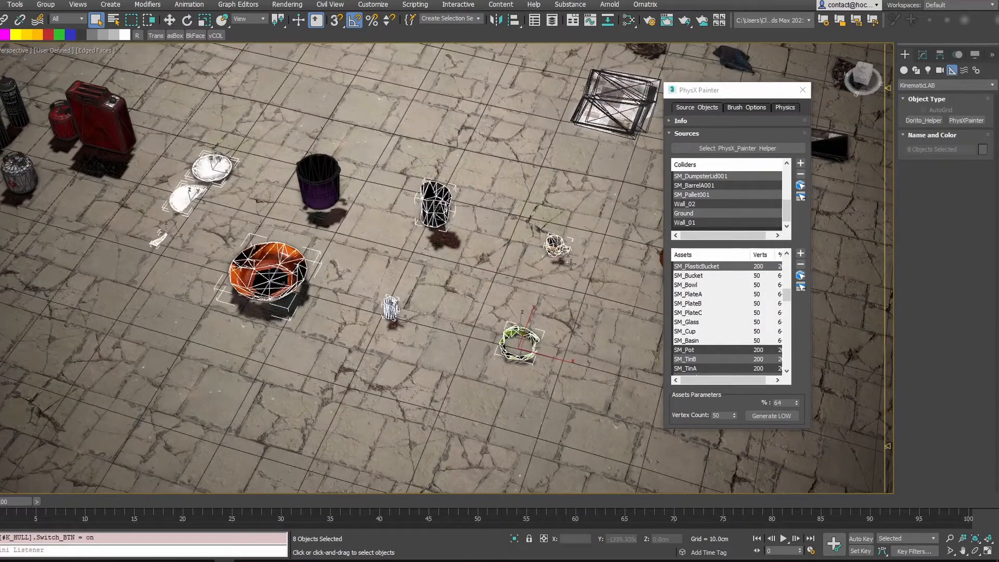
Set the vertex count of SM_Bucket through SM_Basin to 200 and regenerate their low-poly hulls.
{"action": "left_click", "coordinate": [712, 378]}
{"action": "double_click", "coordinate": [724, 415]}
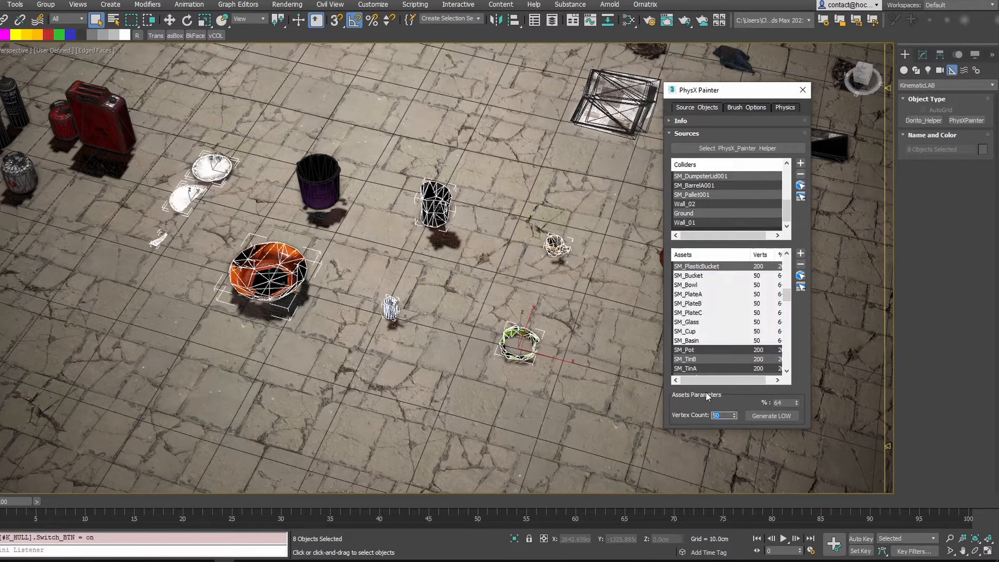
{"action": "left_click", "coordinate": [766, 414]}
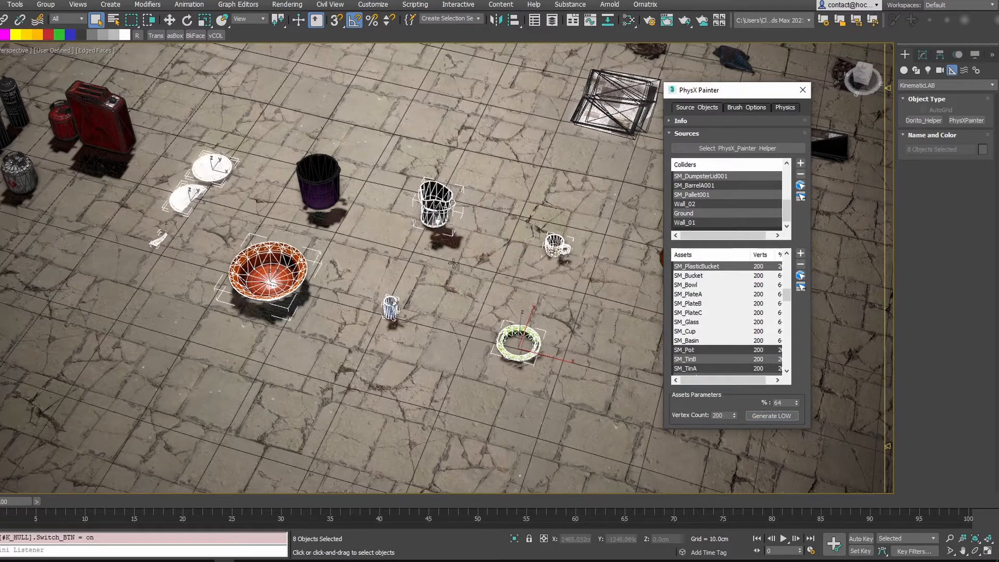
Select SM_NewsPaper_02 through SM_Box_01 in the asset list and select the corresponding objects in the scene.
{"action": "middle_click_drag", "start_coordinate": [449, 198], "coordinate": [468, 322]}
{"action": "scroll", "coordinate": [468, 323], "scroll_direction": "down", "scroll_amount": 3}
{"action": "left_click", "coordinate": [700, 266]}
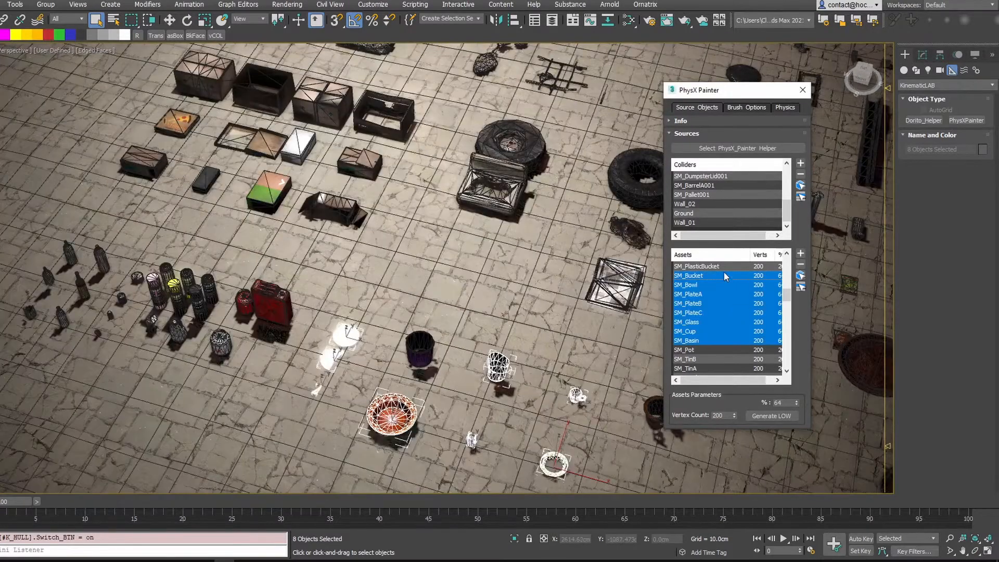
{"action": "scroll", "coordinate": [744, 268], "scroll_direction": "up", "scroll_amount": 8}
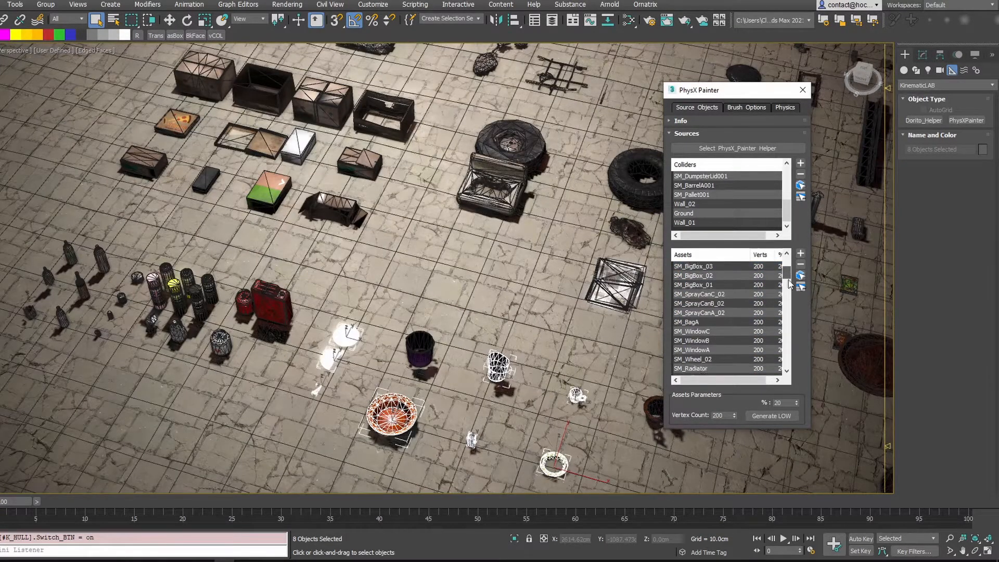
{"action": "left_click", "coordinate": [744, 266]}
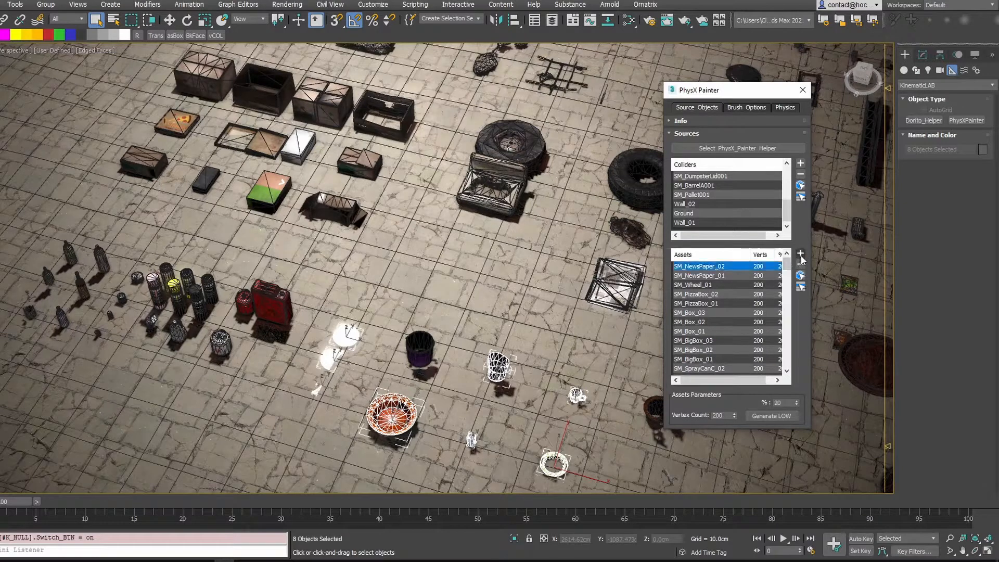
{"action": "left_click", "coordinate": [705, 333], "text": "shift"}
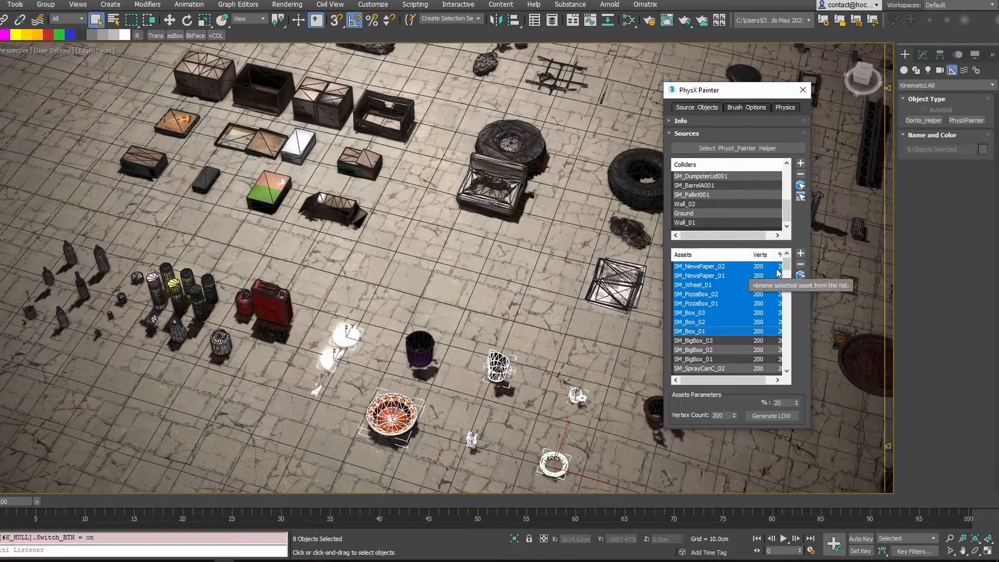
{"action": "scroll", "coordinate": [478, 336], "scroll_direction": "down", "scroll_amount": 5}
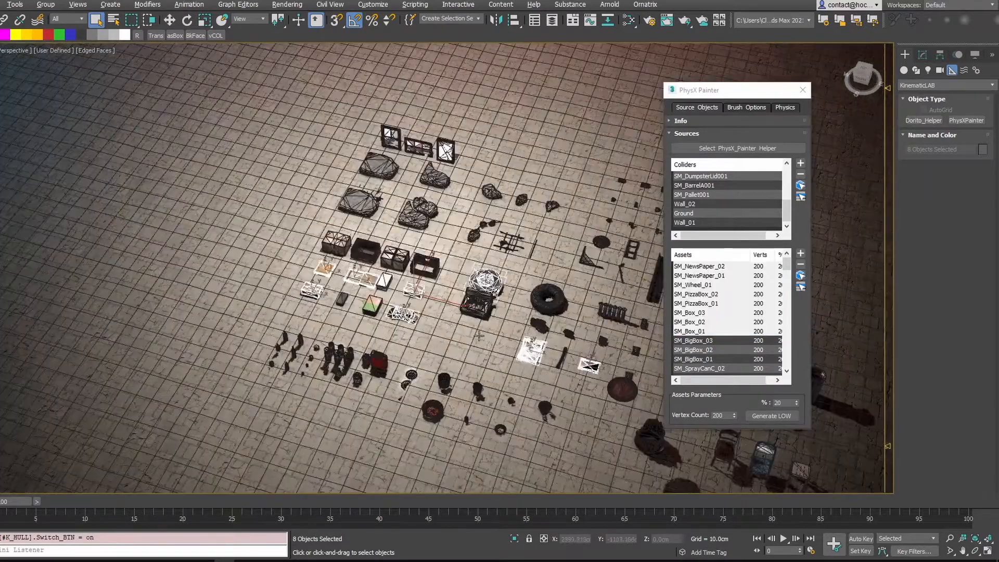
{"action": "scroll", "coordinate": [478, 337], "scroll_direction": "up", "scroll_amount": 5}
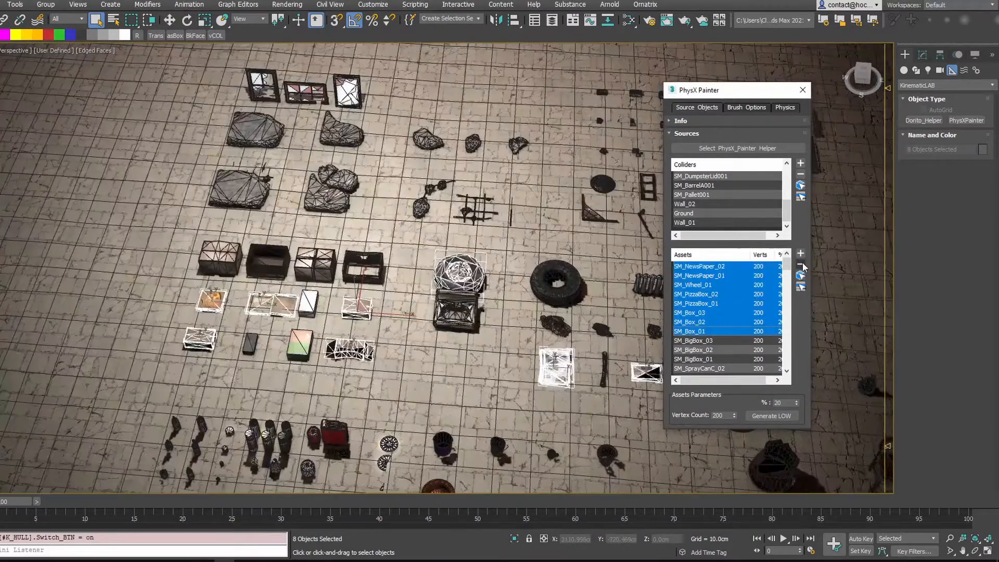
Remove SM_NewsPaper_02 through SM_Box_01 from the asset list and add them back from the scene selection.
{"action": "left_click", "coordinate": [801, 266]}
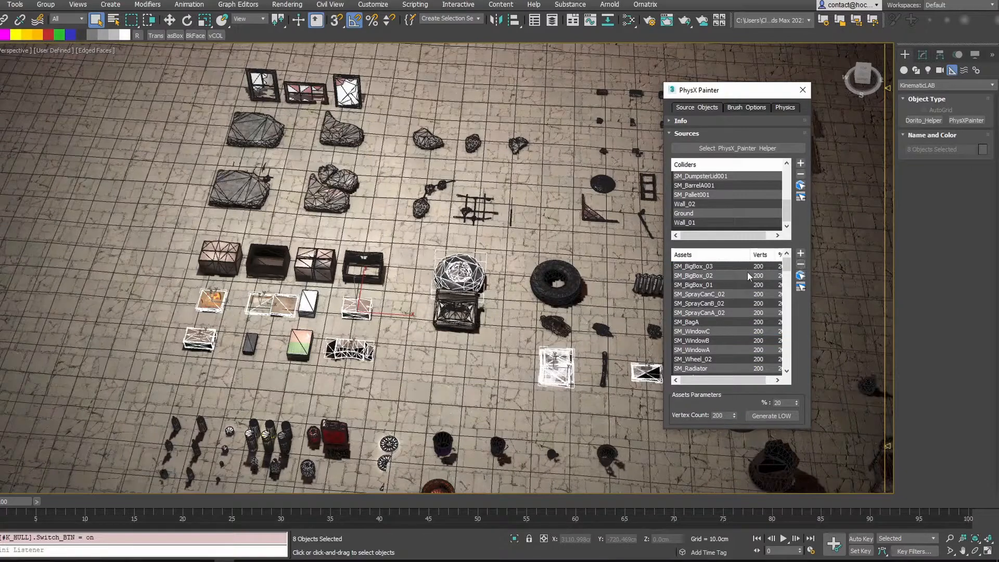
{"action": "middle_click_drag", "start_coordinate": [573, 303], "coordinate": [523, 295]}
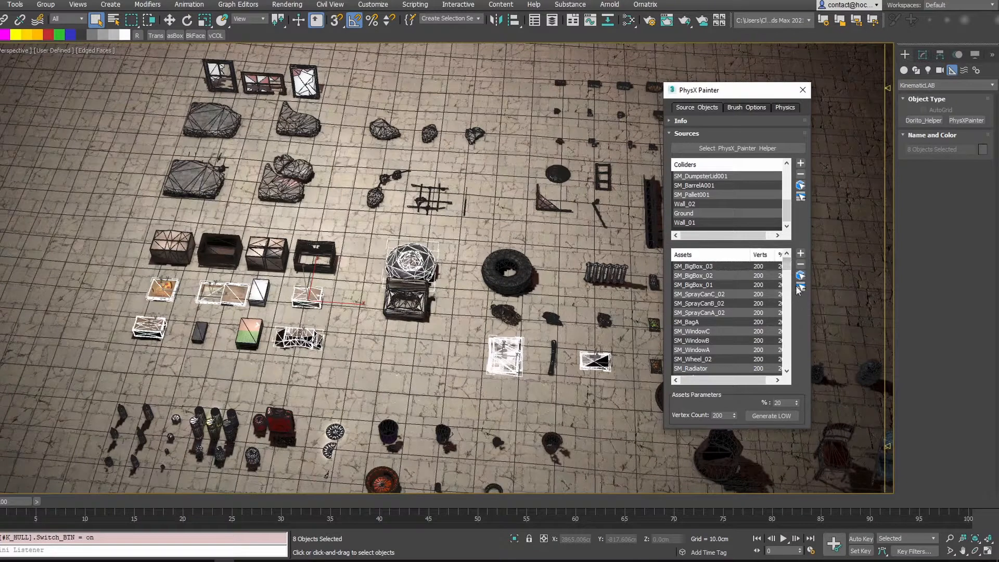
{"action": "left_click", "coordinate": [800, 255]}
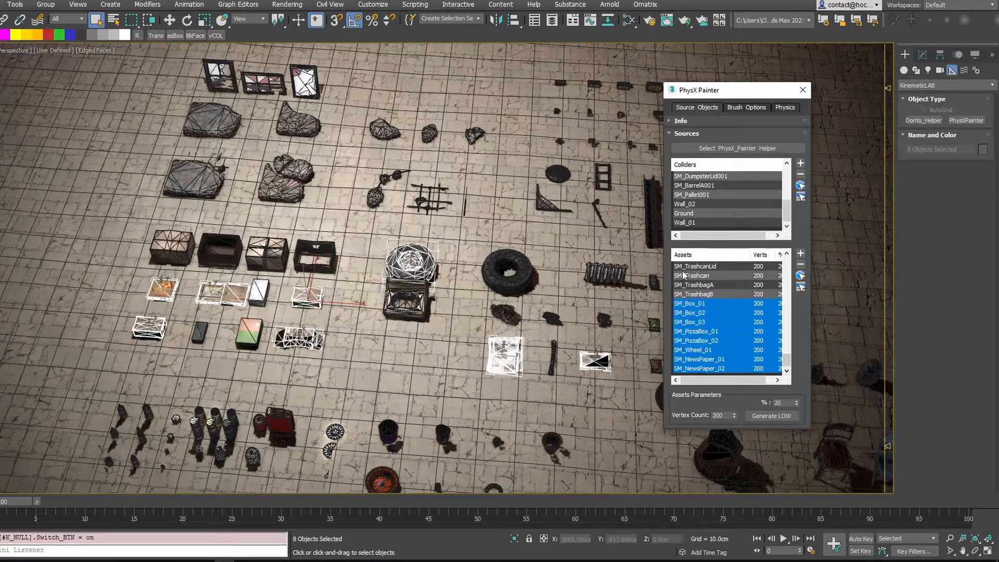
Select SM_BigBox_03 through SM_BagA in the asset list and select the corresponding objects in the scene.
{"action": "left_click", "coordinate": [802, 317]}
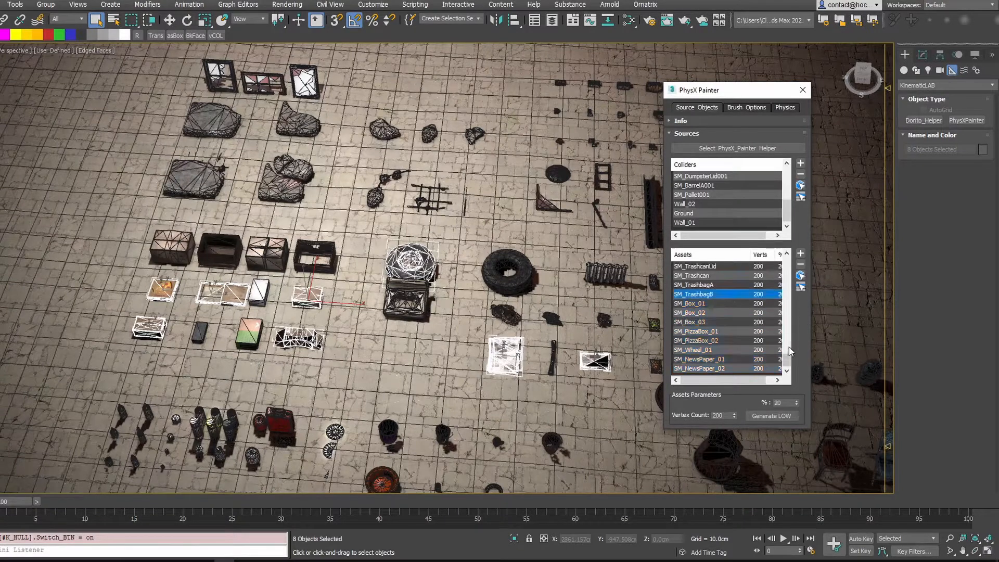
{"action": "scroll", "coordinate": [786, 297], "scroll_direction": "up", "scroll_amount": 10}
{"action": "left_click", "coordinate": [738, 267]}
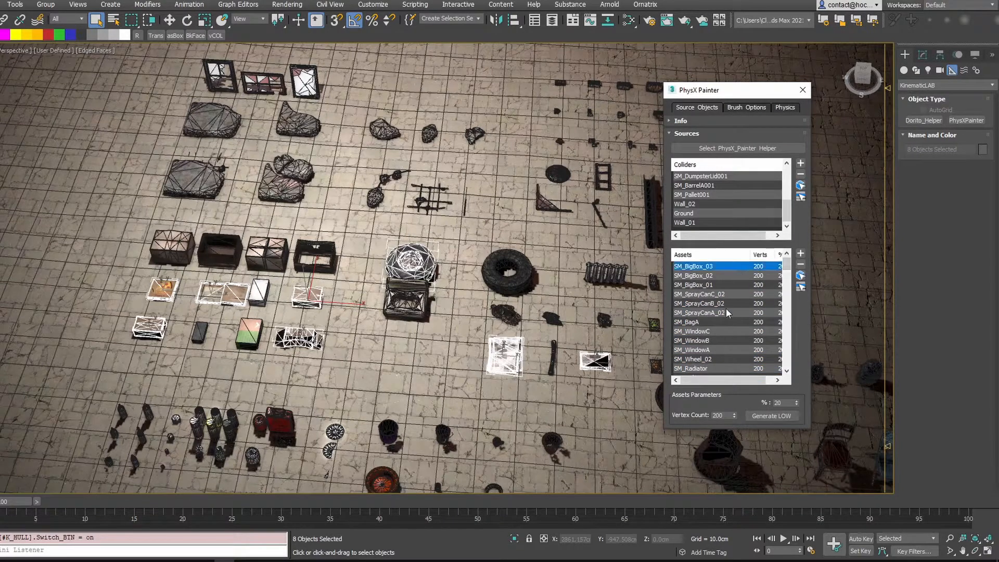
{"action": "left_click", "coordinate": [702, 322], "text": "shift"}
{"action": "scroll", "coordinate": [264, 285], "scroll_direction": "down", "scroll_amount": 3}
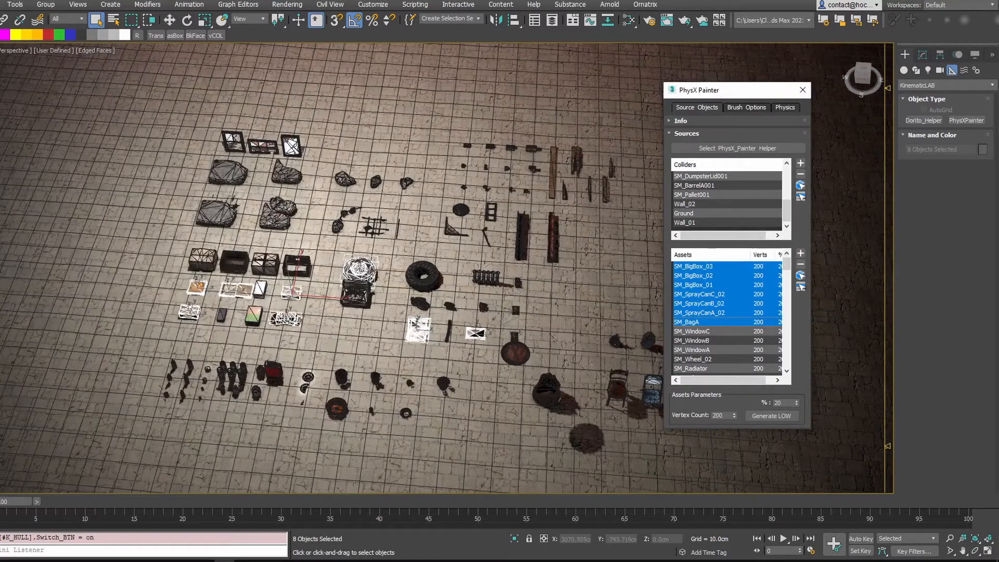
{"action": "middle_click_drag", "start_coordinate": [586, 250], "coordinate": [548, 245]}
{"action": "mouse_move", "coordinate": [562, 285]}
{"action": "middle_mouse_down"}
{"action": "mouse_move", "coordinate": [522, 248]}
{"action": "mouse_move", "coordinate": [529, 259]}
{"action": "middle_mouse_up"}
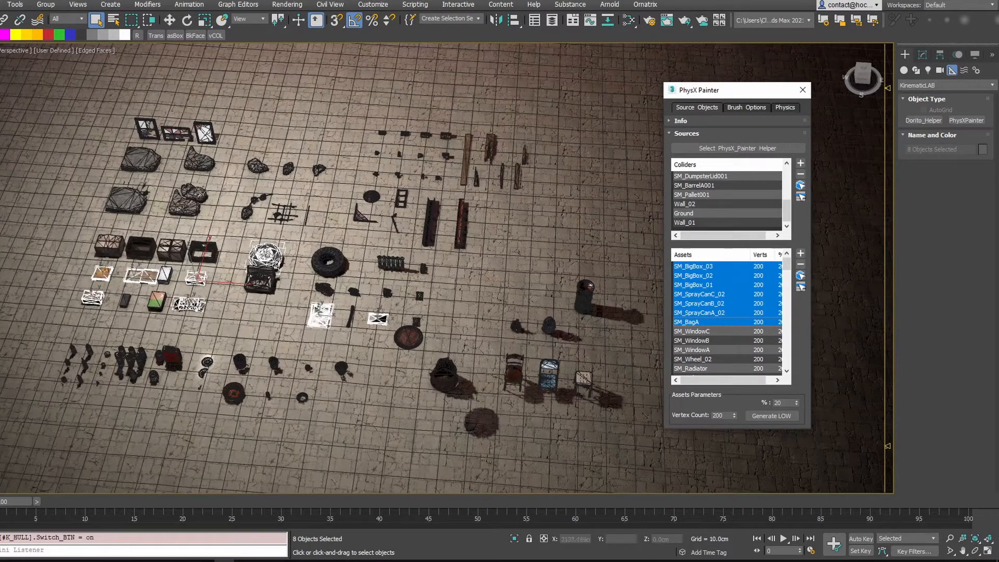
{"action": "left_click", "coordinate": [800, 275]}
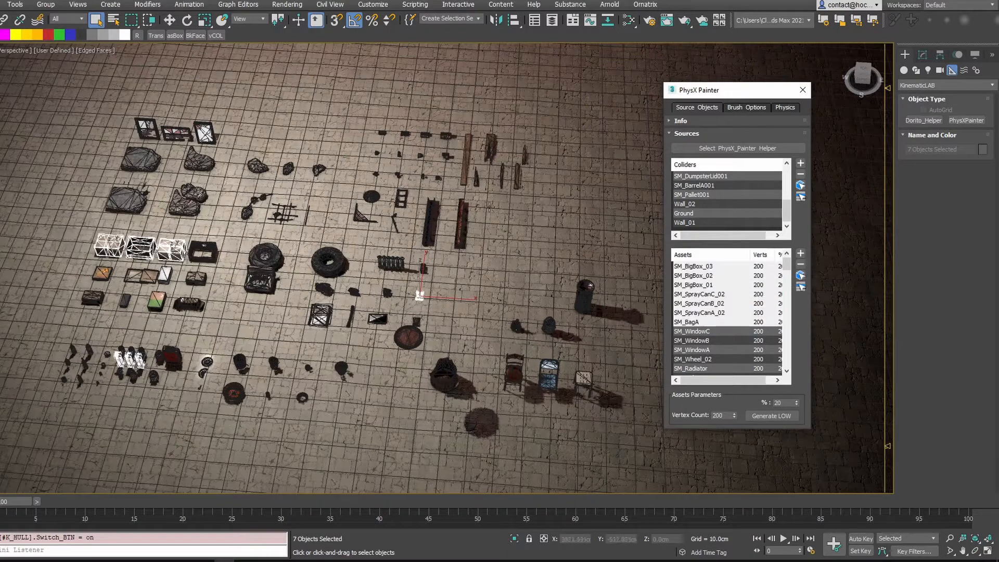
Select a large group of props in the scene and highlight their matching entries in the asset list.
{"action": "left_click_drag", "start_coordinate": [577, 127], "coordinate": [287, 367]}
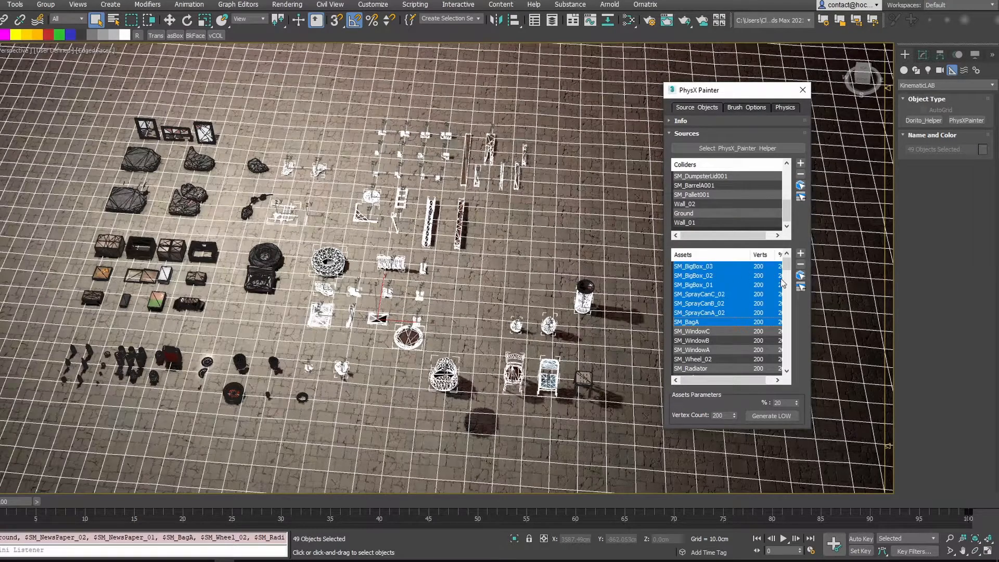
{"action": "left_click_drag", "start_coordinate": [785, 265], "coordinate": [715, 354]}
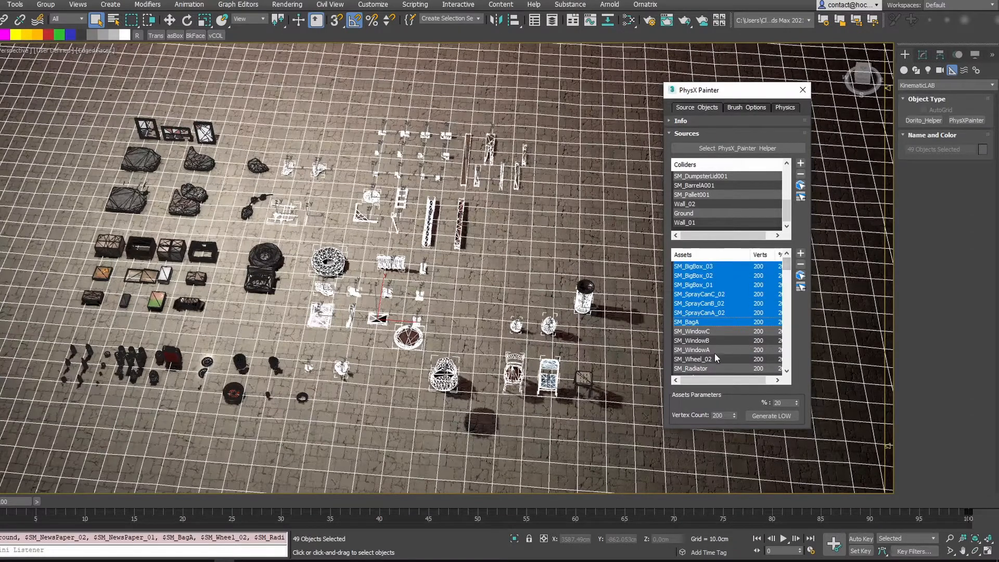
{"action": "left_click", "coordinate": [803, 290]}
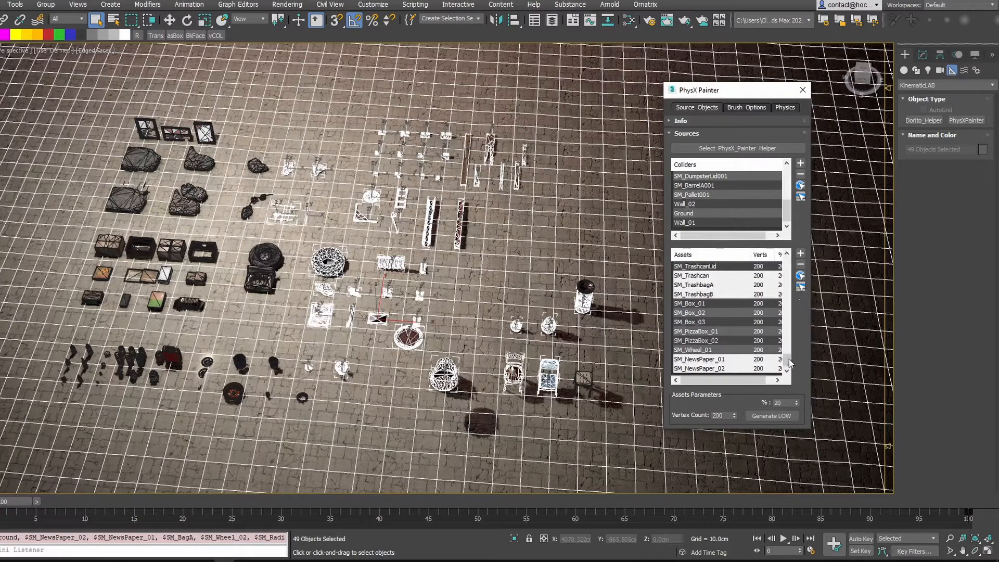
Select the four large concrete pieces in the scene and highlight their matching entries in the asset list.
{"action": "left_click_drag", "start_coordinate": [791, 363], "coordinate": [749, 307]}
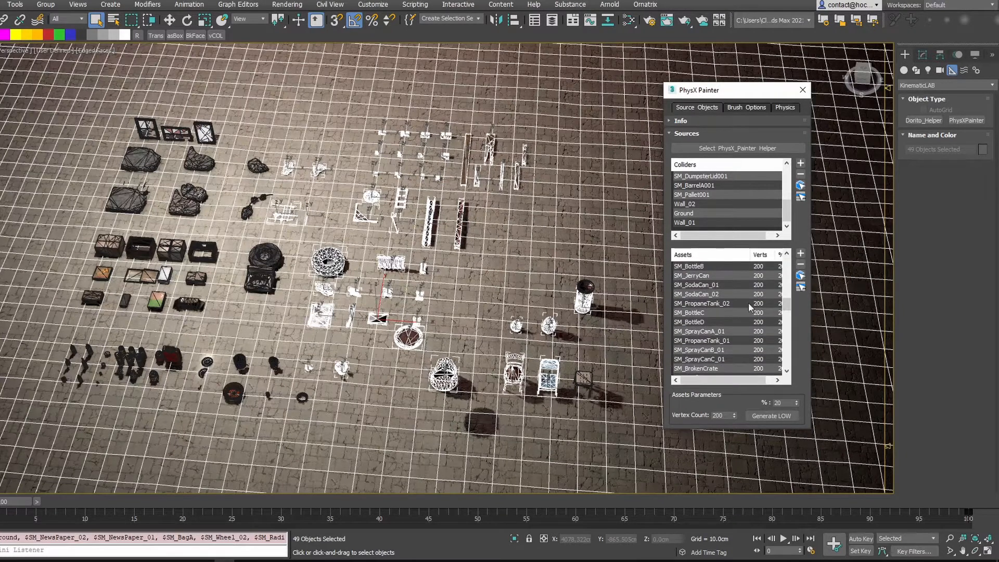
{"action": "scroll", "coordinate": [754, 333], "scroll_direction": "down", "scroll_amount": 9}
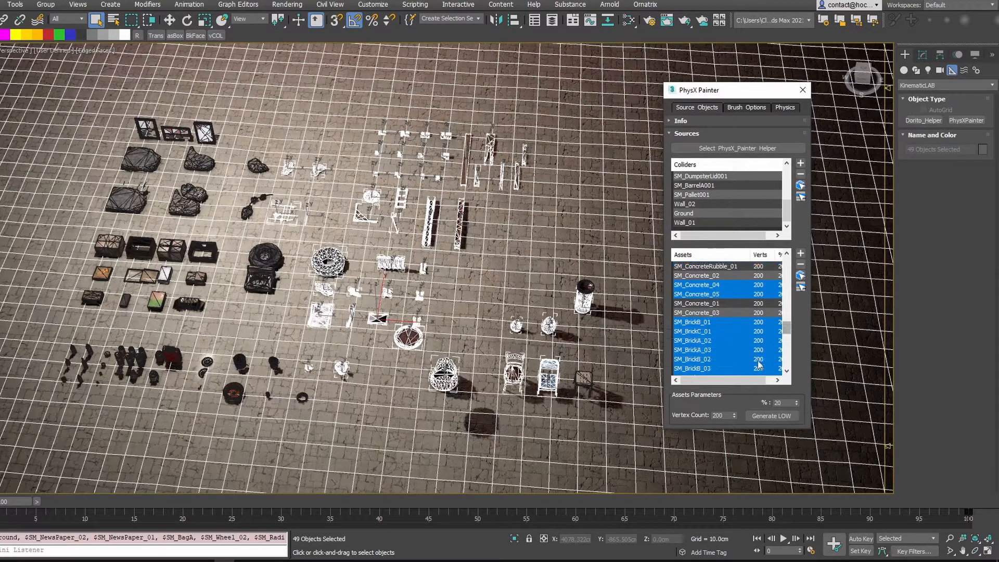
{"action": "left_click_drag", "start_coordinate": [755, 381], "coordinate": [763, 381]}
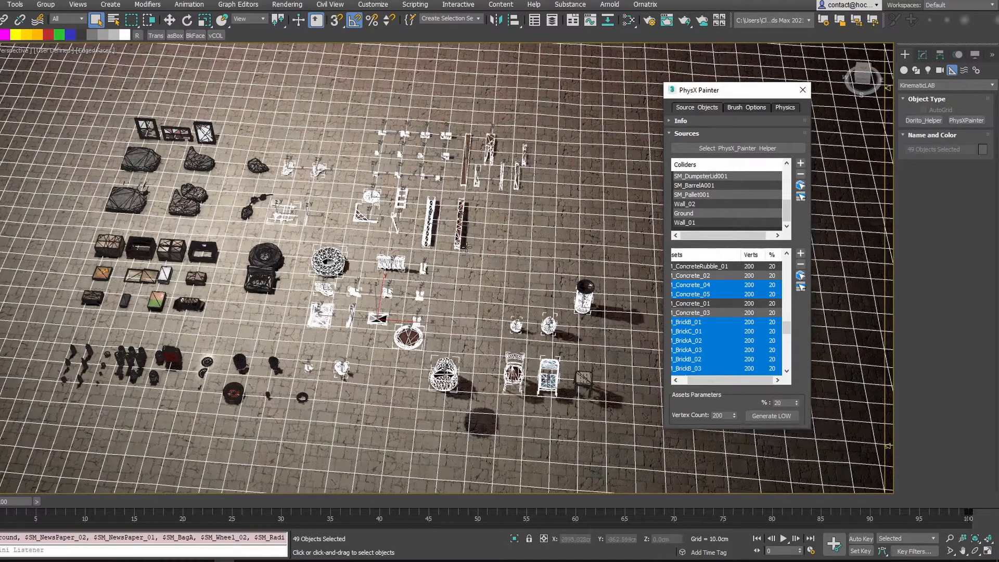
{"action": "mouse_move", "coordinate": [466, 249]}
{"action": "middle_mouse_down"}
{"action": "mouse_move", "coordinate": [489, 264]}
{"action": "mouse_move", "coordinate": [501, 260]}
{"action": "middle_mouse_up"}
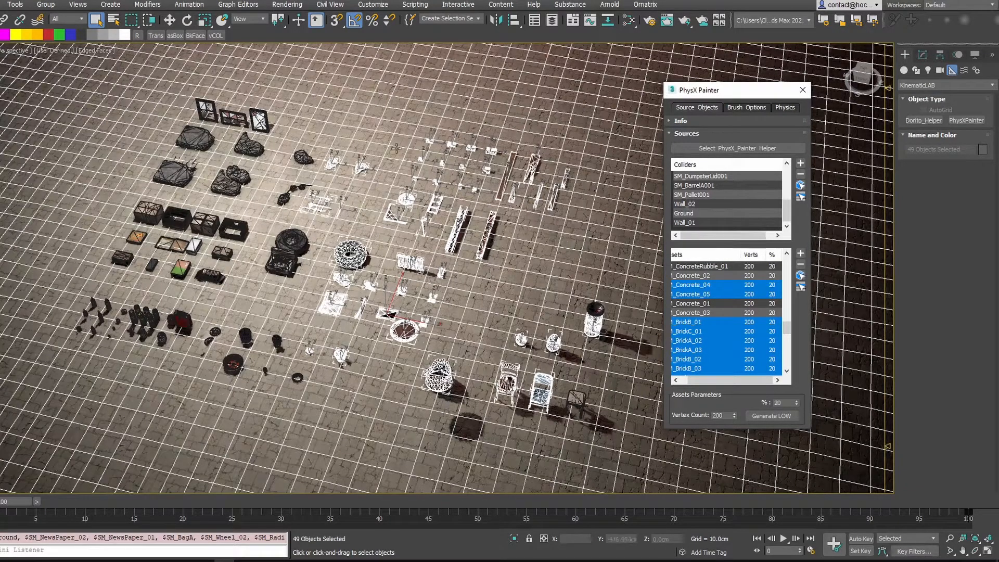
{"action": "scroll", "coordinate": [225, 211], "scroll_direction": "up", "scroll_amount": 5}
{"action": "middle_click_drag", "start_coordinate": [311, 179], "coordinate": [325, 191], "text": "alt"}
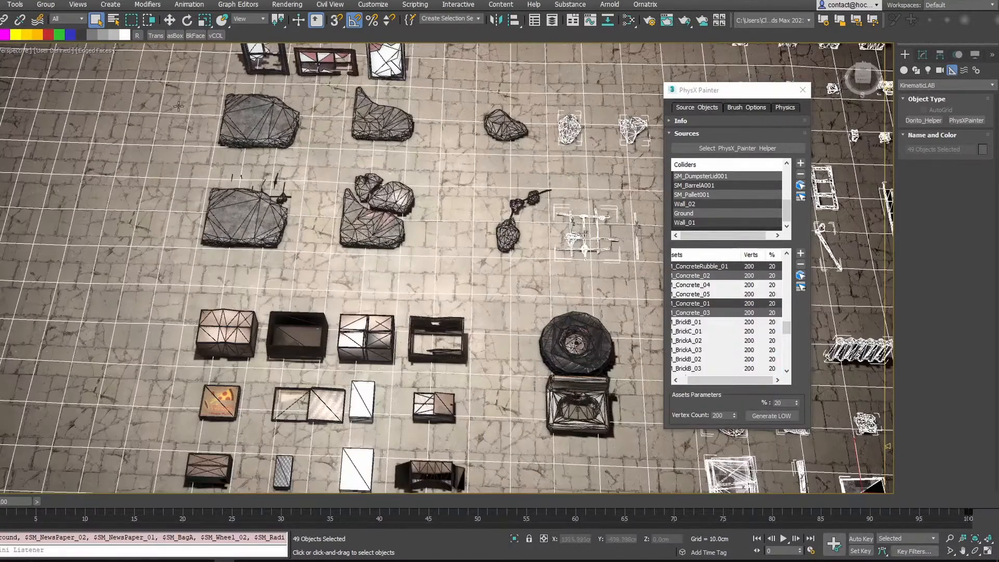
{"action": "left_click_drag", "start_coordinate": [174, 99], "coordinate": [419, 252]}
{"action": "left_click", "coordinate": [458, 211], "text": "alt"}
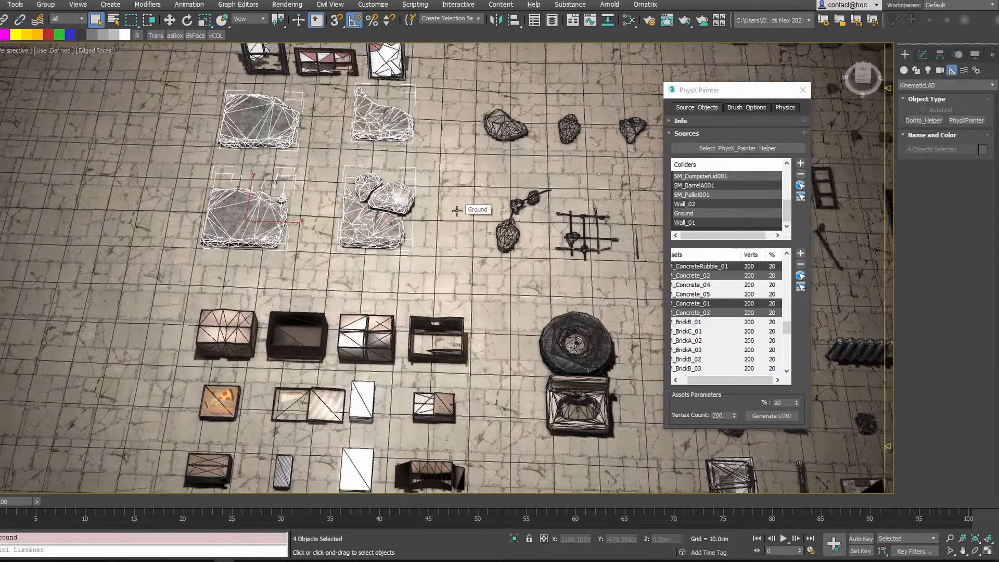
{"action": "left_click", "coordinate": [801, 287]}
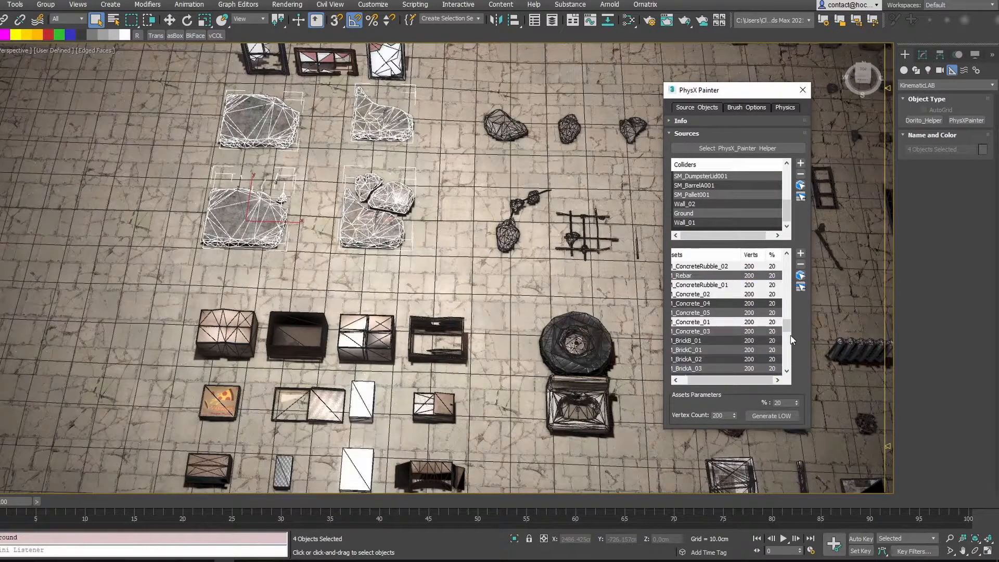
{"action": "scroll", "coordinate": [788, 322], "scroll_direction": "up", "scroll_amount": 1}
{"action": "left_click", "coordinate": [801, 286]}
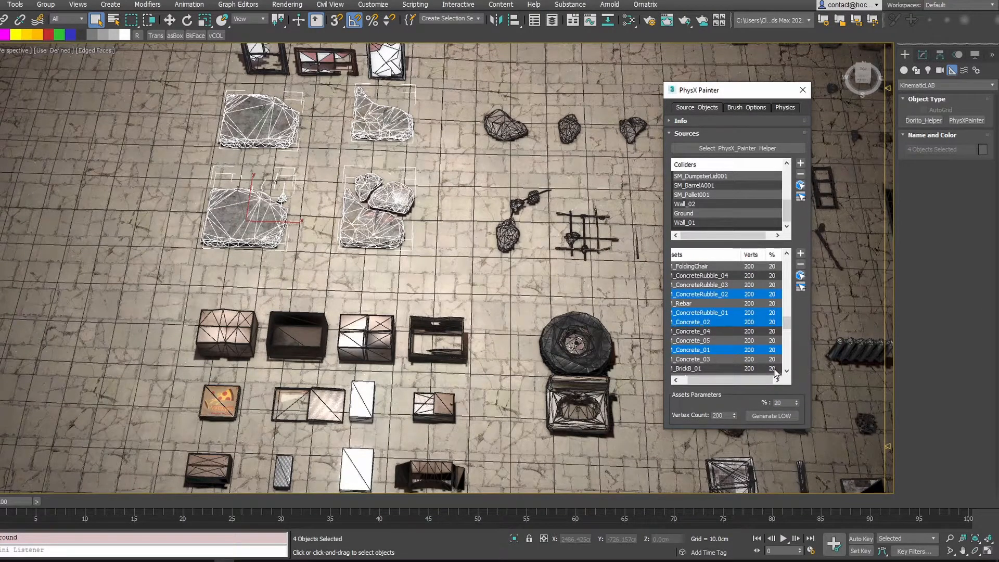
Set the percentage of the four highlighted concrete assets to 100 and of all other assets to 0.
{"action": "left_click", "coordinate": [776, 403]}
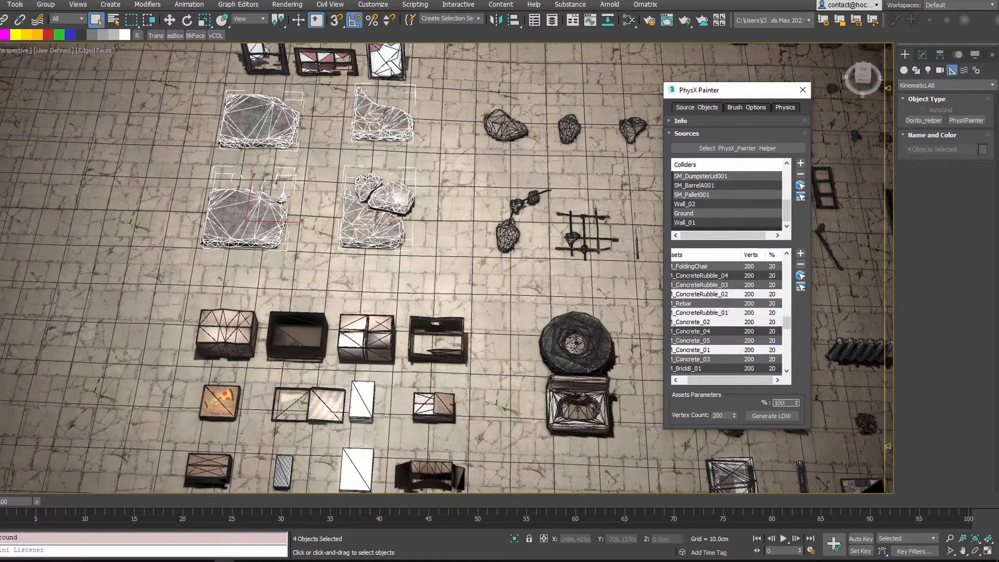
{"action": "left_click_drag", "start_coordinate": [790, 322], "coordinate": [791, 323]}
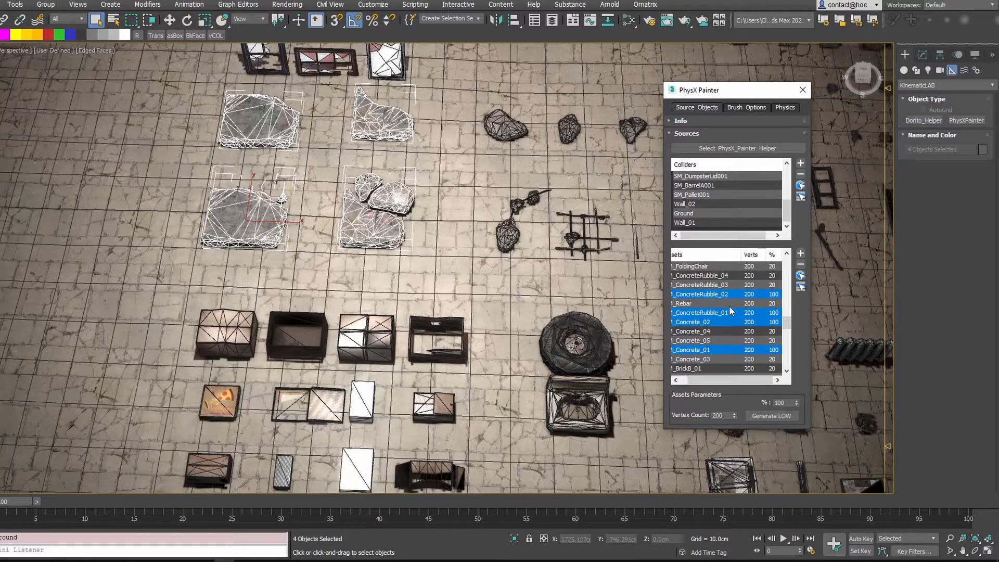
{"action": "key", "text": "ctrl+i"}
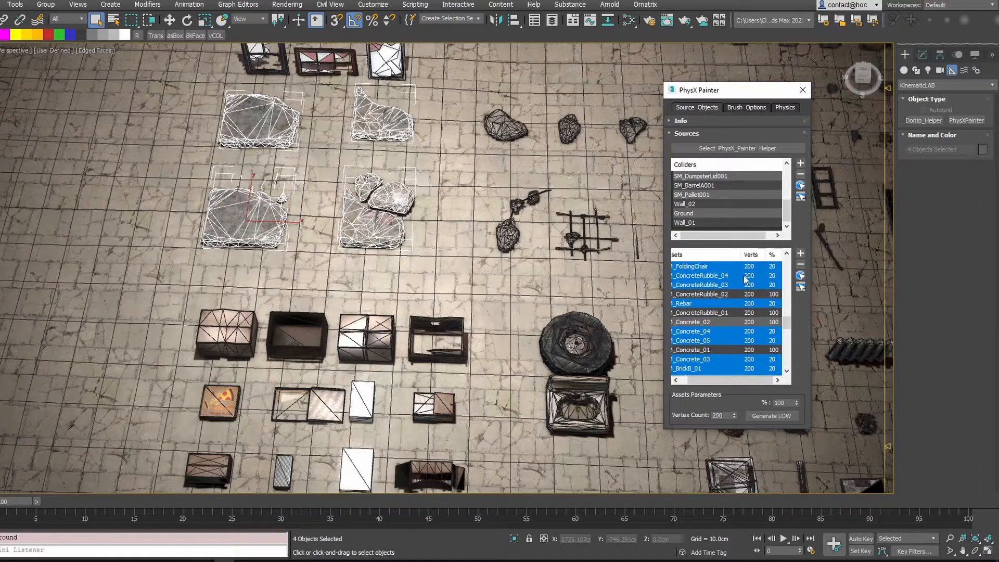
{"action": "right_click", "coordinate": [797, 401]}
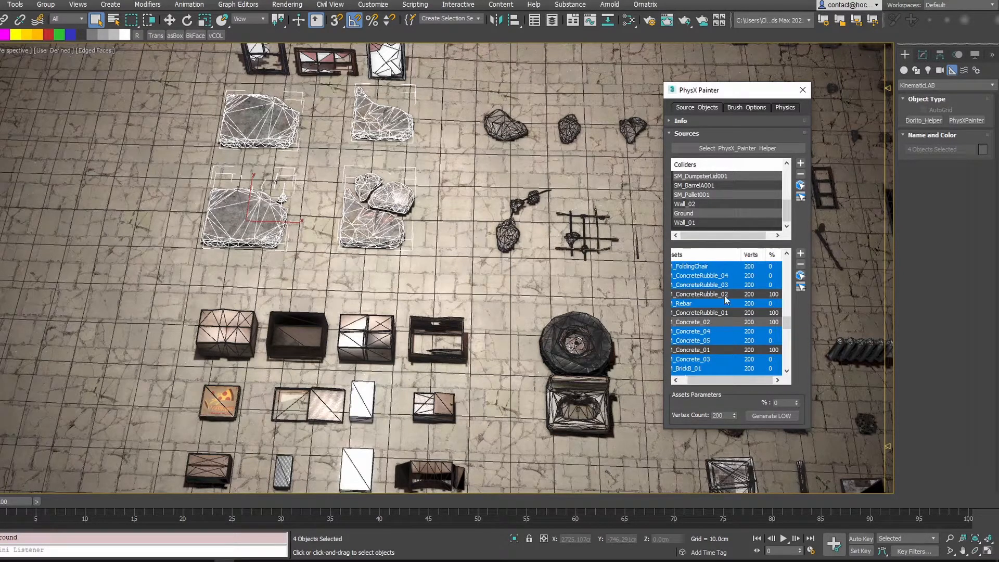
{"action": "key", "text": "ctrl+i"}
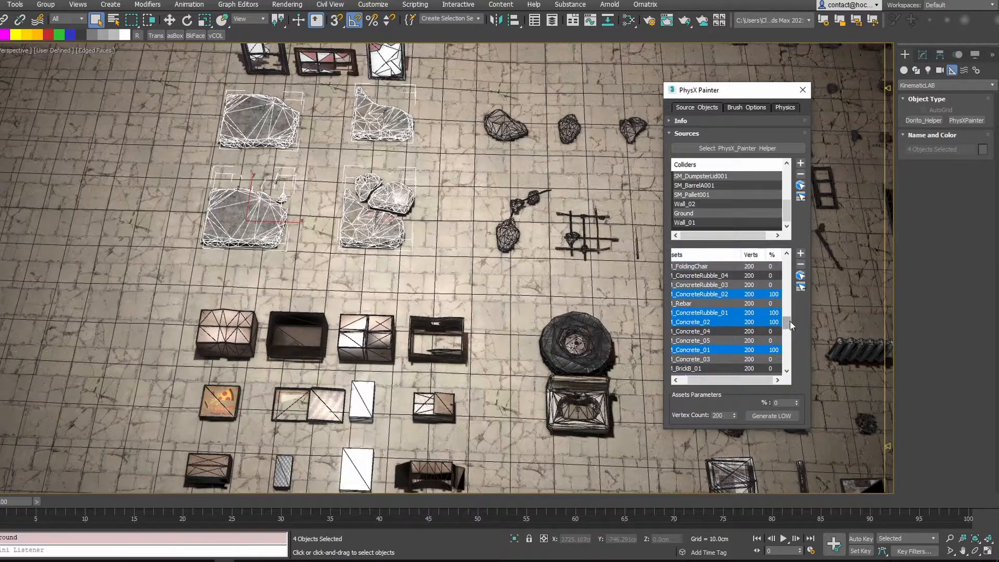
{"action": "mouse_move", "coordinate": [790, 321]}
{"action": "left_mouse_down"}
{"action": "mouse_move", "coordinate": [790, 365]}
{"action": "mouse_move", "coordinate": [787, 322]}
{"action": "left_mouse_up"}
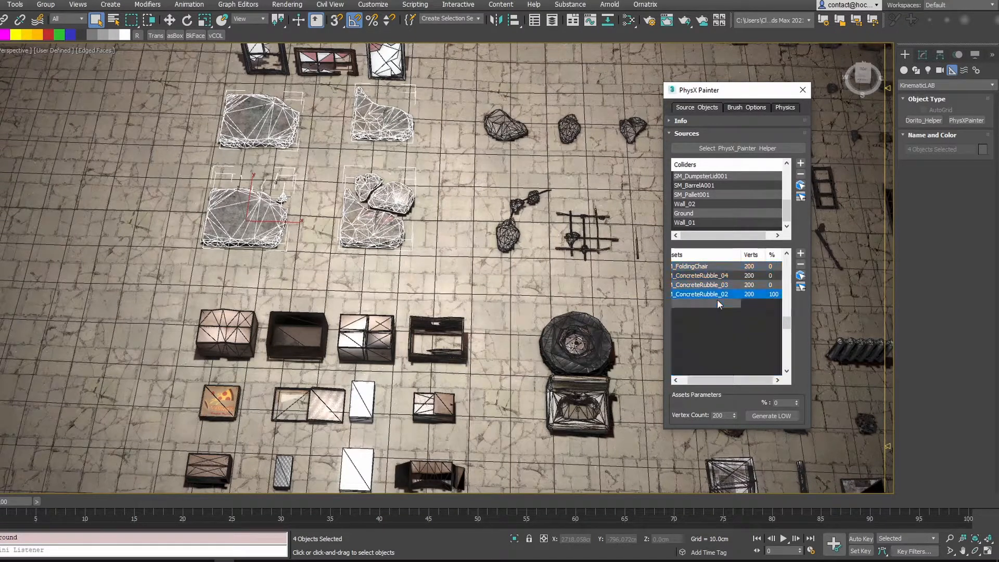
Try selecting and deselecting all entries in the asset list and in the colliders list.
{"action": "key", "text": "ctrl+a"}
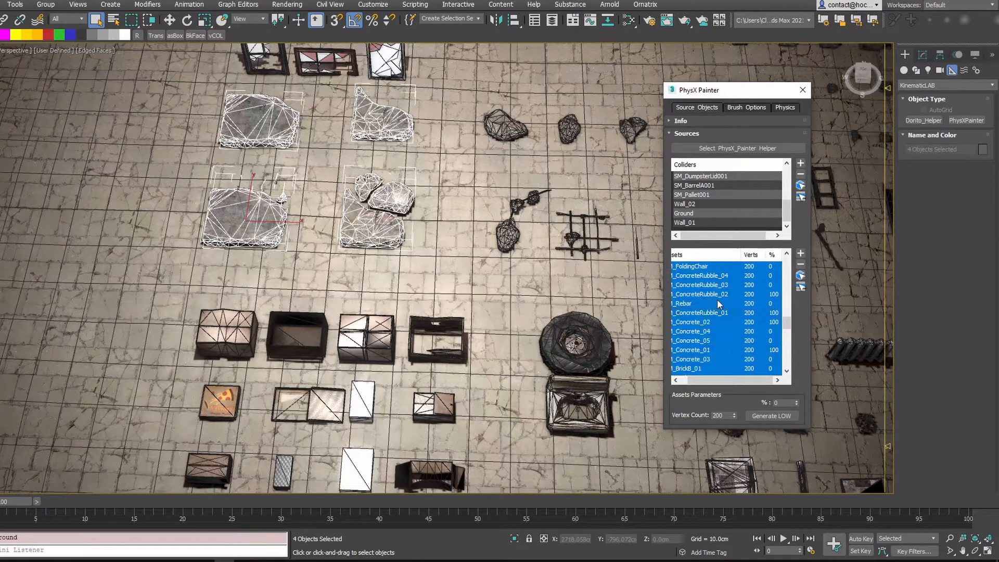
{"action": "left_click", "coordinate": [717, 300]}
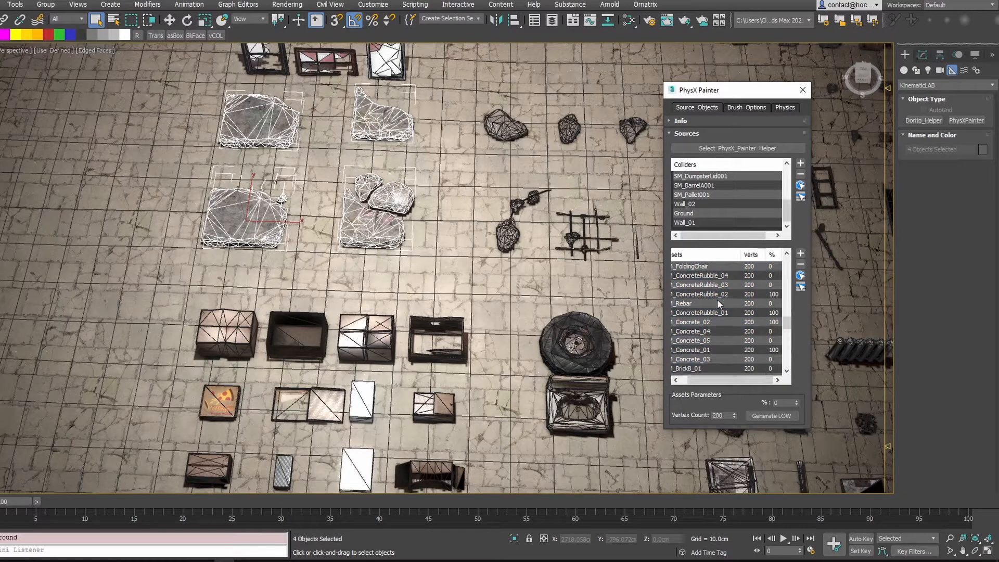
{"action": "left_click", "coordinate": [720, 186]}
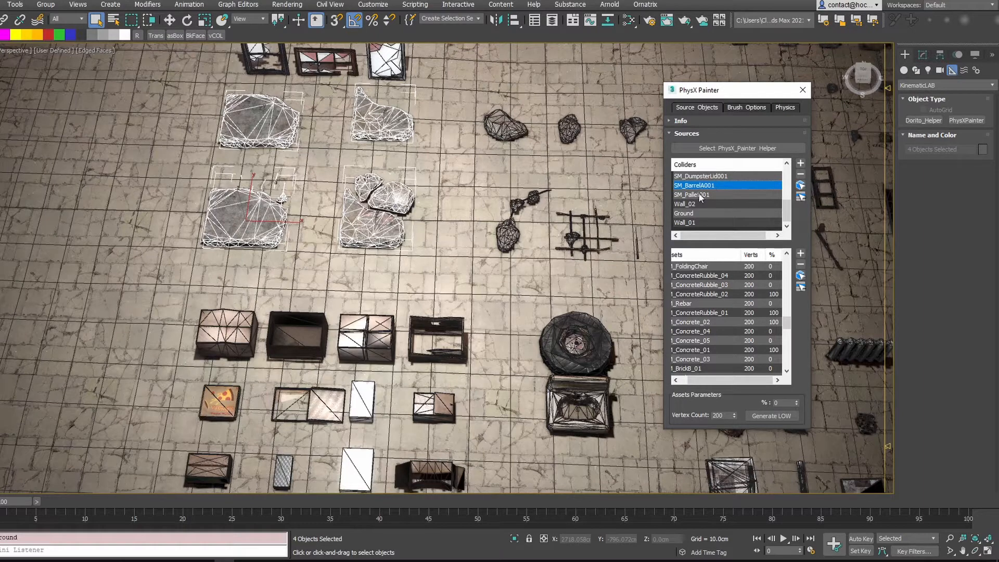
{"action": "left_click", "coordinate": [699, 193], "text": "ctrl"}
{"action": "left_click", "coordinate": [701, 213], "text": "ctrl"}
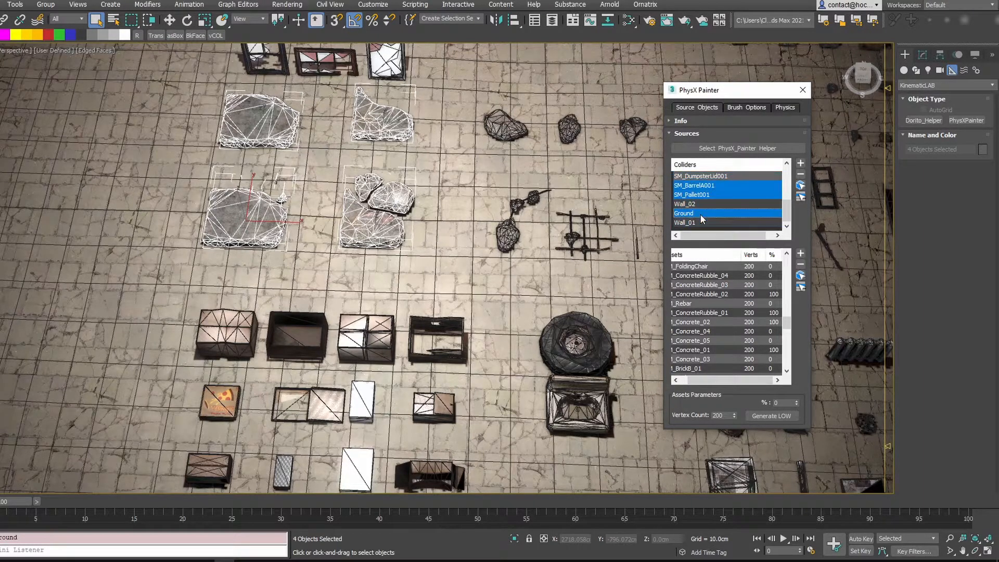
{"action": "key", "text": "ctrl+a"}
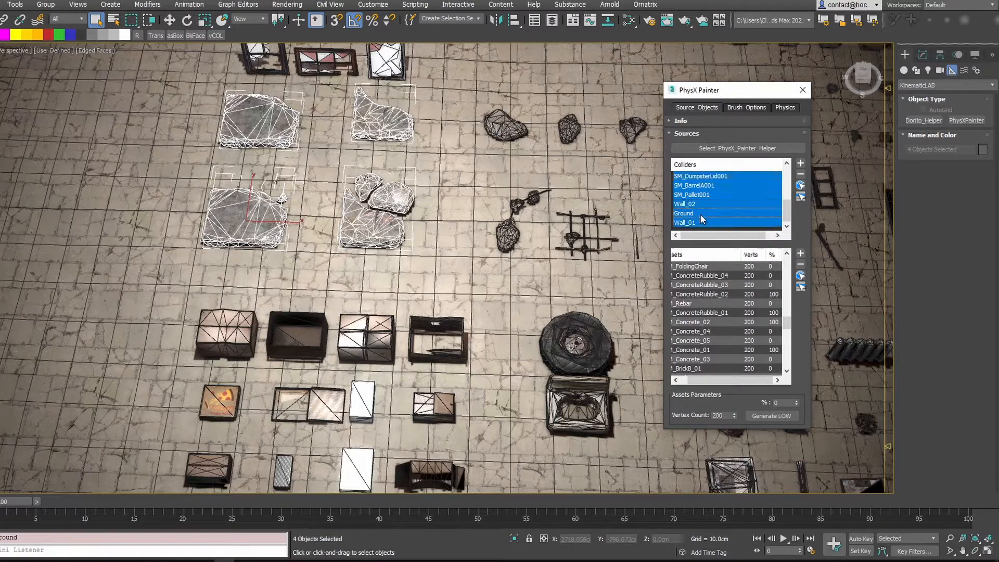
{"action": "key", "text": "ctrl+d"}
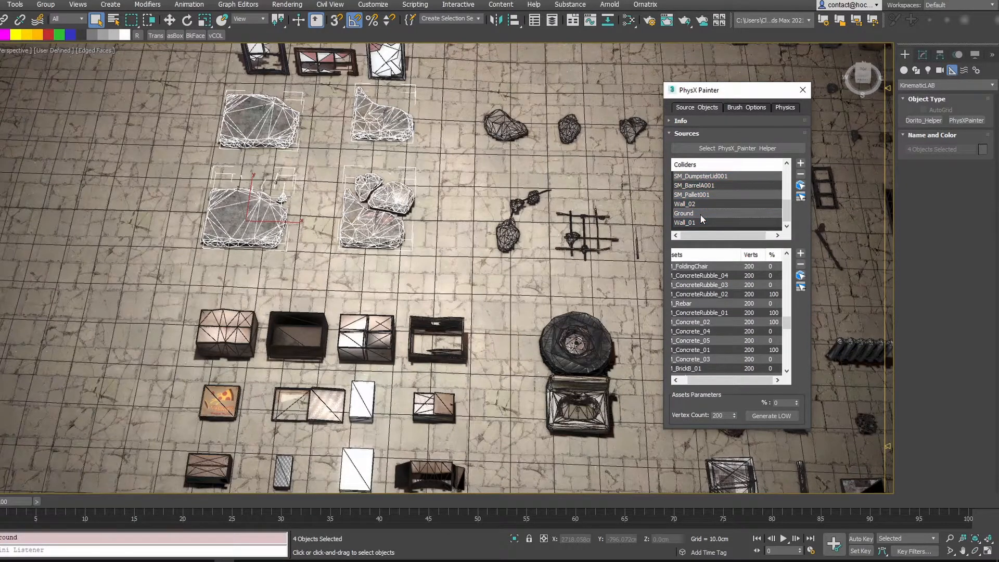
Select SM_ConcreteRubble_04 through SM_BrickB_01 in the asset list and select the corresponding objects in the scene.
{"action": "middle_click_drag", "start_coordinate": [524, 213], "coordinate": [483, 155]}
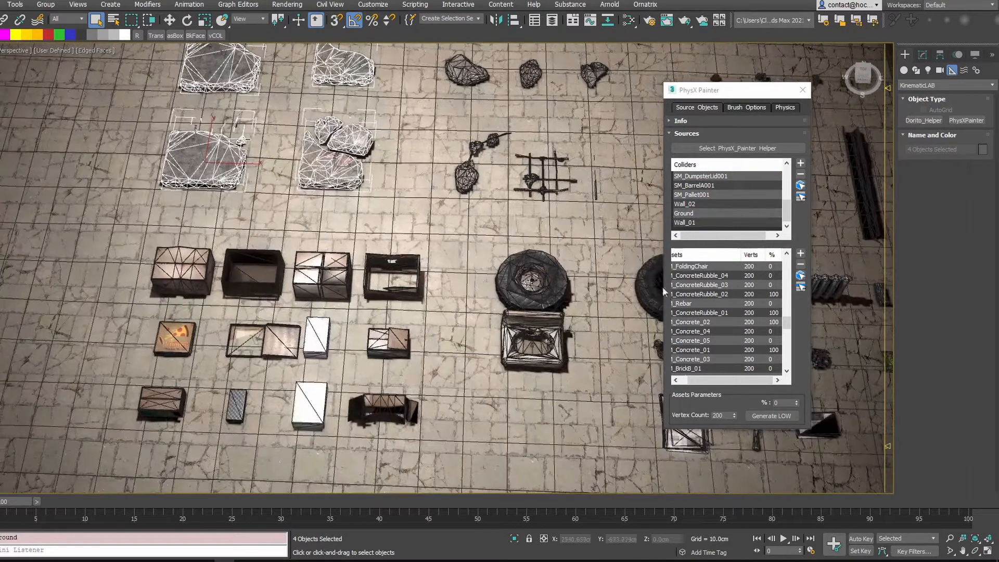
{"action": "left_click", "coordinate": [711, 276]}
{"action": "left_click", "coordinate": [711, 368], "text": "shift"}
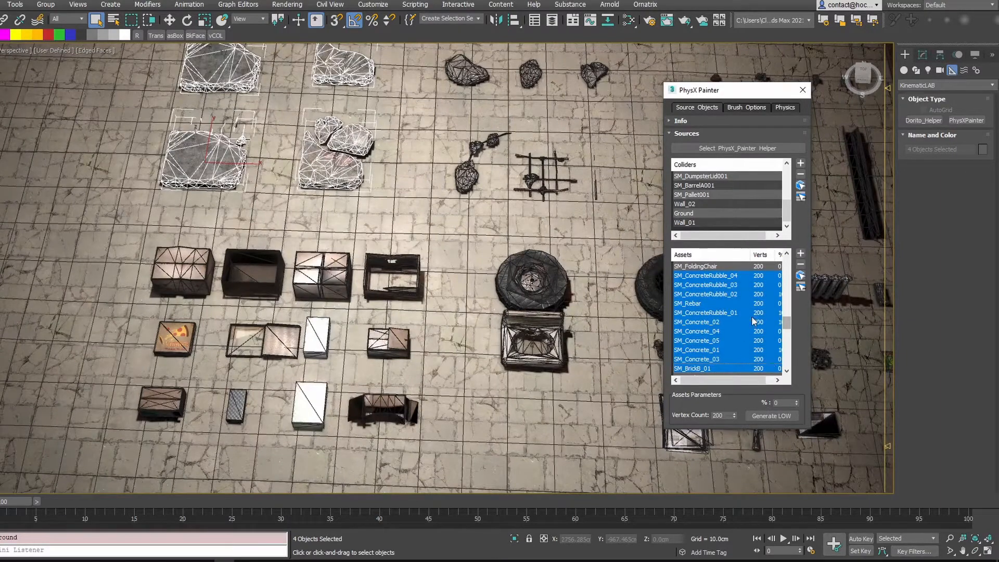
{"action": "left_click", "coordinate": [803, 276]}
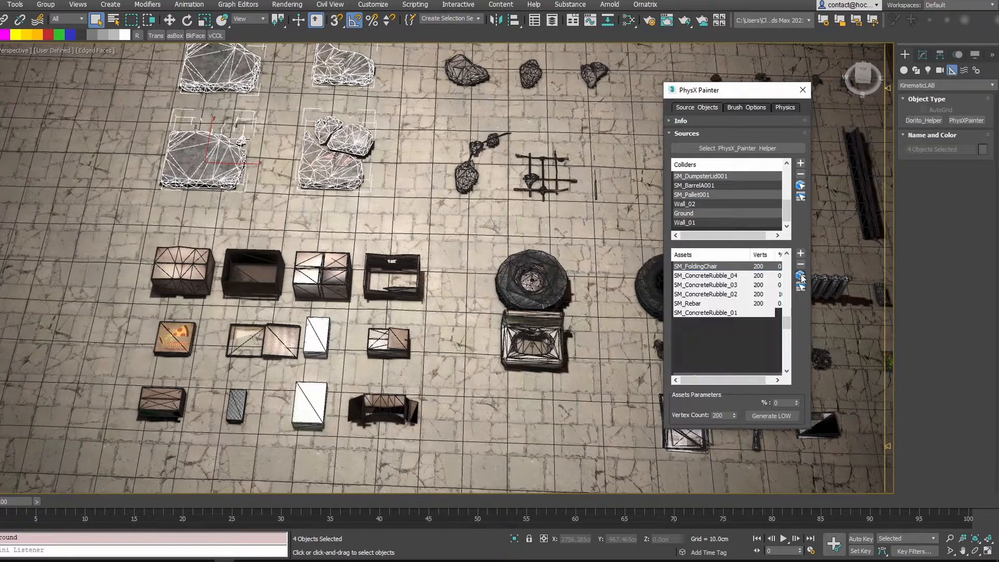
Select the group of brick pieces in the scene and highlight their matching entries in the asset list.
{"action": "scroll", "coordinate": [573, 251], "scroll_direction": "down", "scroll_amount": 4}
{"action": "middle_click_drag", "start_coordinate": [572, 250], "coordinate": [446, 208]}
{"action": "scroll", "coordinate": [445, 208], "scroll_direction": "up", "scroll_amount": 5}
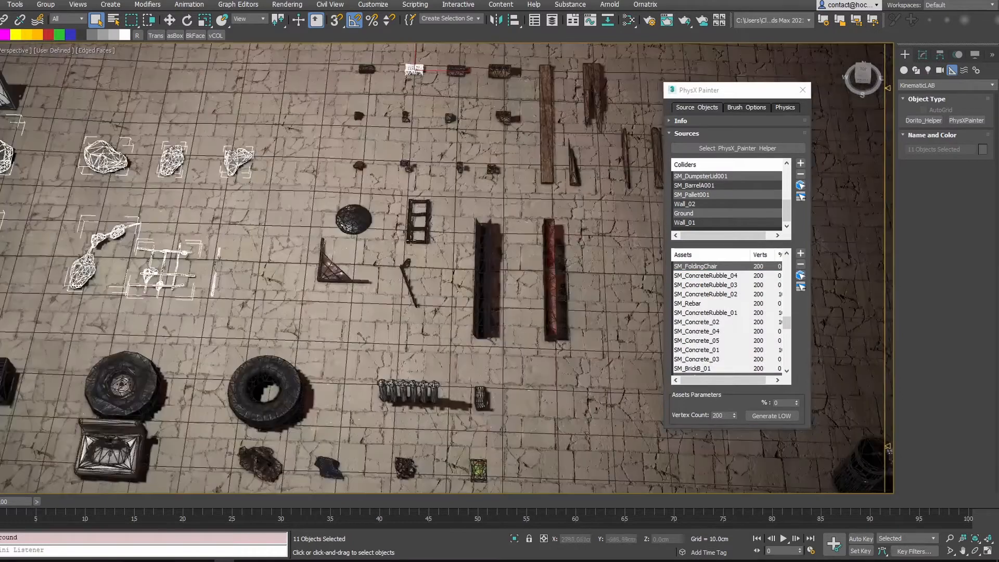
{"action": "left_click_drag", "start_coordinate": [292, 138], "coordinate": [471, 286]}
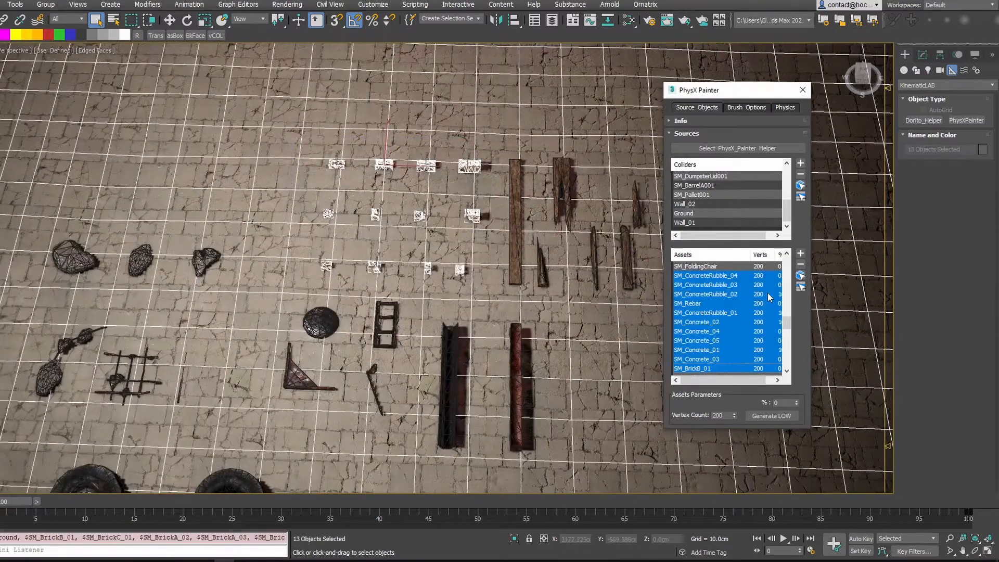
{"action": "left_click", "coordinate": [799, 288]}
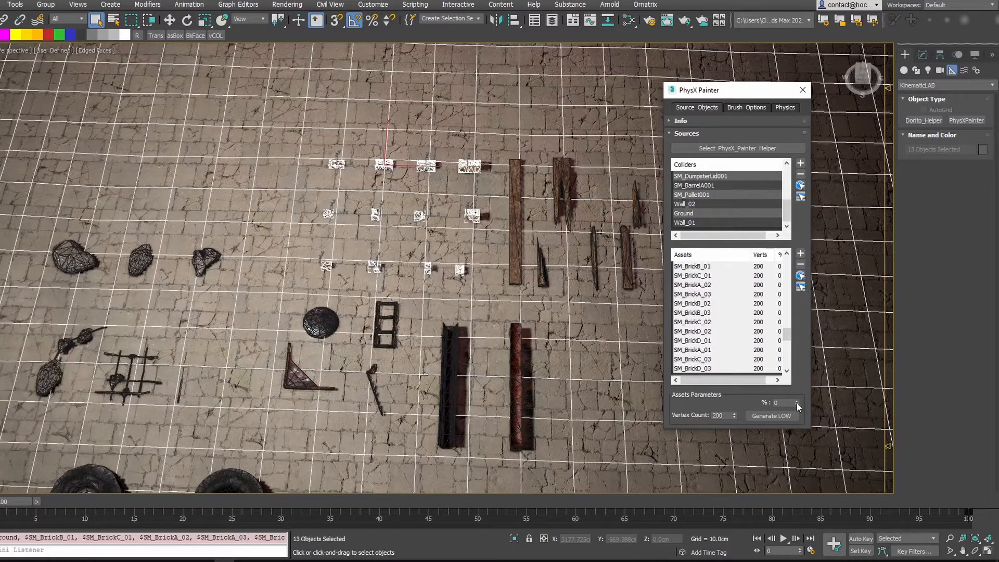
Set the percentage of the highlighted brick assets to 29 and of all other assets to 0.
{"action": "left_click_drag", "start_coordinate": [738, 380], "coordinate": [749, 380]}
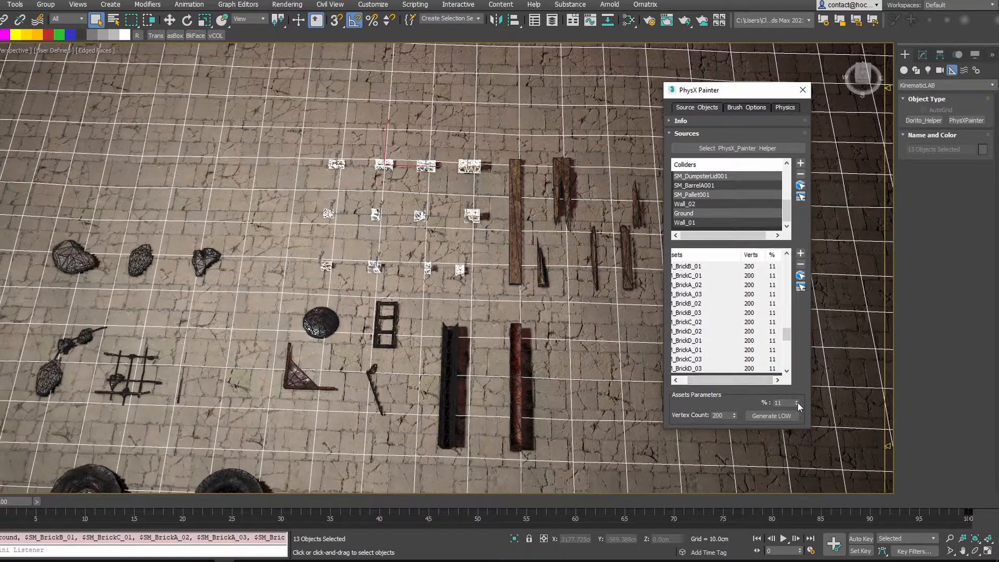
{"action": "left_click_drag", "start_coordinate": [797, 402], "coordinate": [796, 397]}
{"action": "left_click_drag", "start_coordinate": [789, 333], "coordinate": [790, 325]}
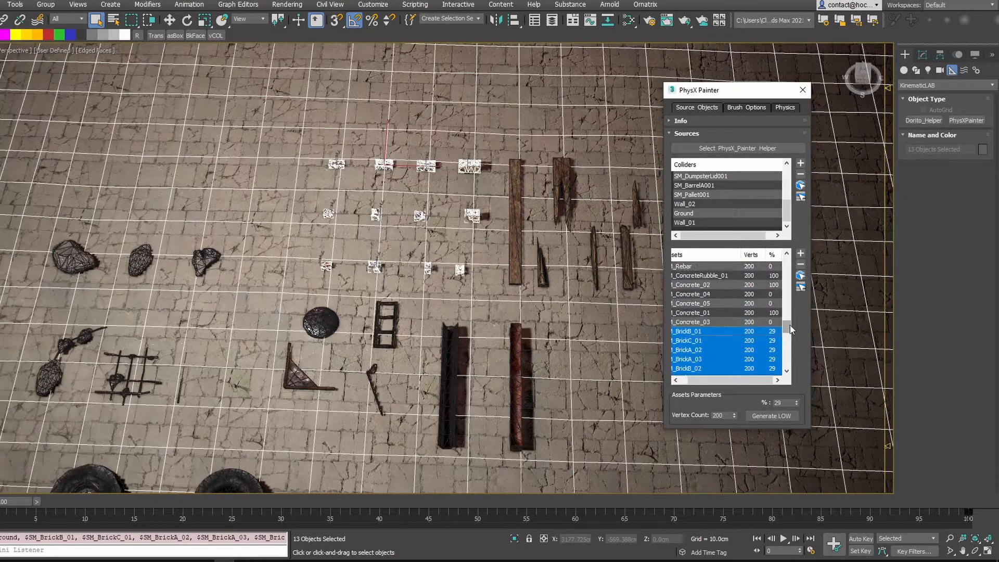
{"action": "key", "text": "ctrl+i"}
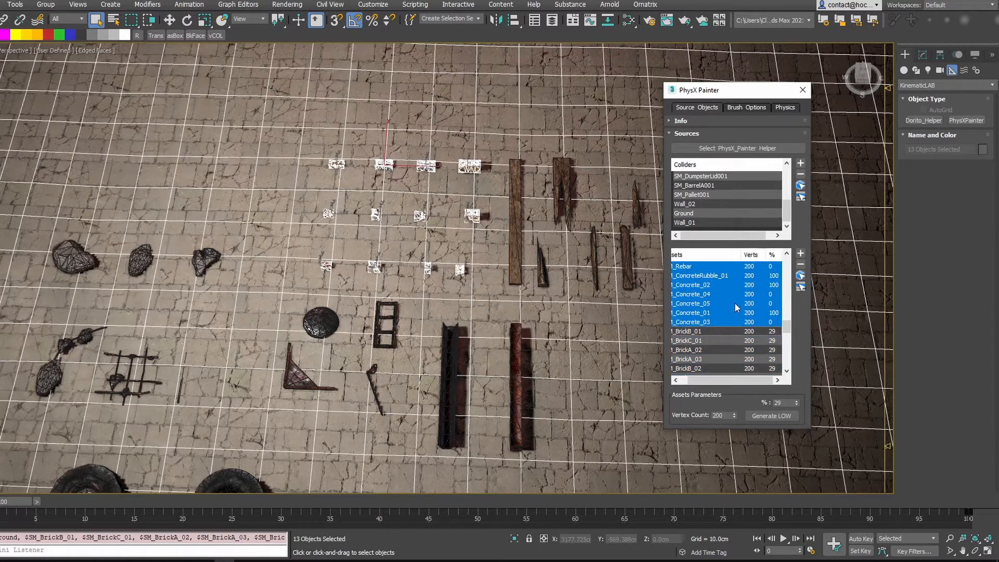
{"action": "left_click", "coordinate": [797, 403]}
{"action": "scroll", "coordinate": [769, 302], "scroll_direction": "down", "scroll_amount": 3}
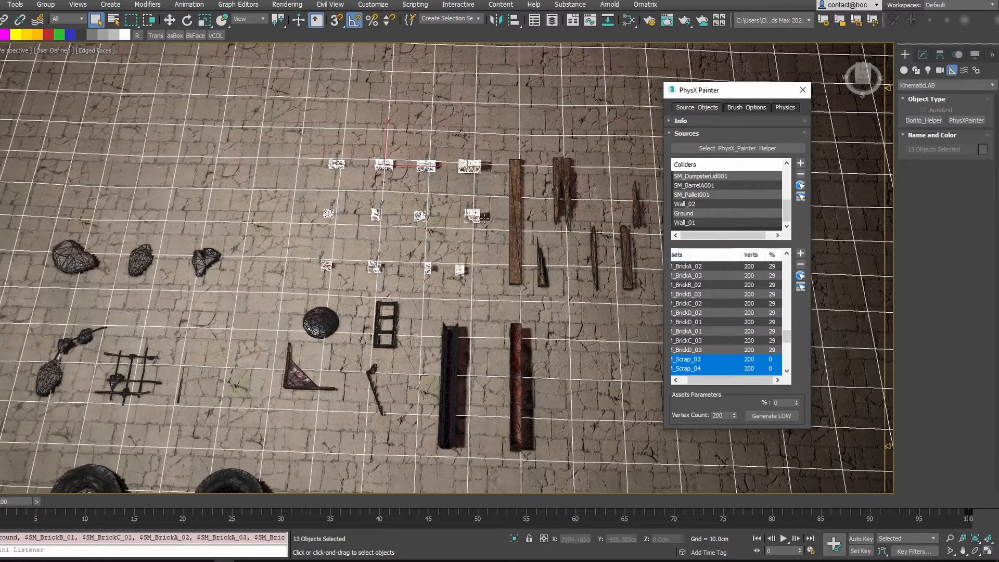
Select the PhysX Painter helper beside the ground plane in the scene.
{"action": "scroll", "coordinate": [369, 148], "scroll_direction": "down", "scroll_amount": 4}
{"action": "mouse_move", "coordinate": [357, 205]}
{"action": "middle_mouse_down", "text": "alt"}
{"action": "mouse_move", "coordinate": [312, 182]}
{"action": "mouse_move", "coordinate": [413, 235]}
{"action": "mouse_move", "coordinate": [333, 234]}
{"action": "mouse_move", "coordinate": [354, 255]}
{"action": "mouse_move", "coordinate": [489, 242]}
{"action": "middle_mouse_up", "text": "alt"}
{"action": "scroll", "coordinate": [490, 242], "scroll_direction": "down", "scroll_amount": 4}
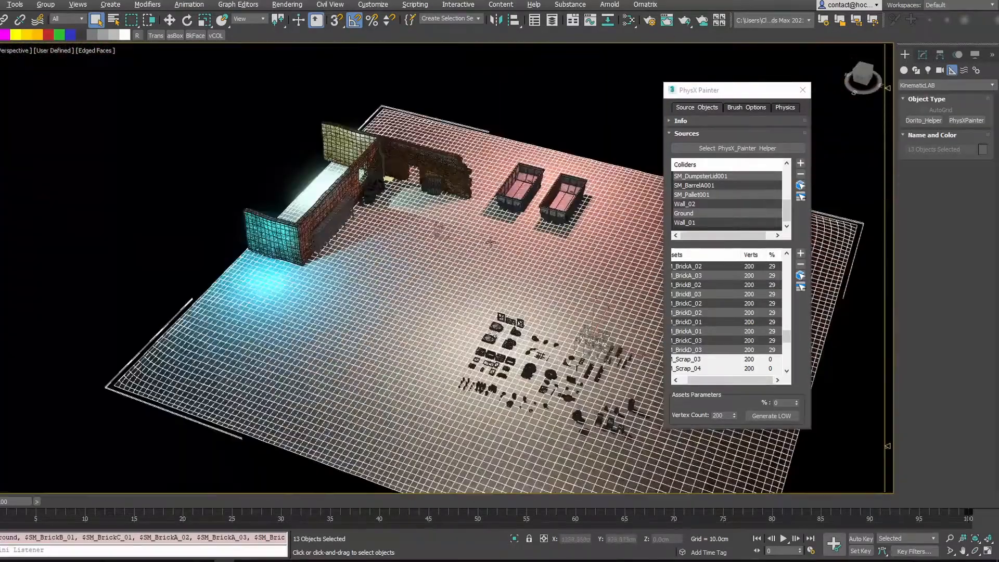
{"action": "scroll", "coordinate": [490, 242], "scroll_direction": "up", "scroll_amount": 6}
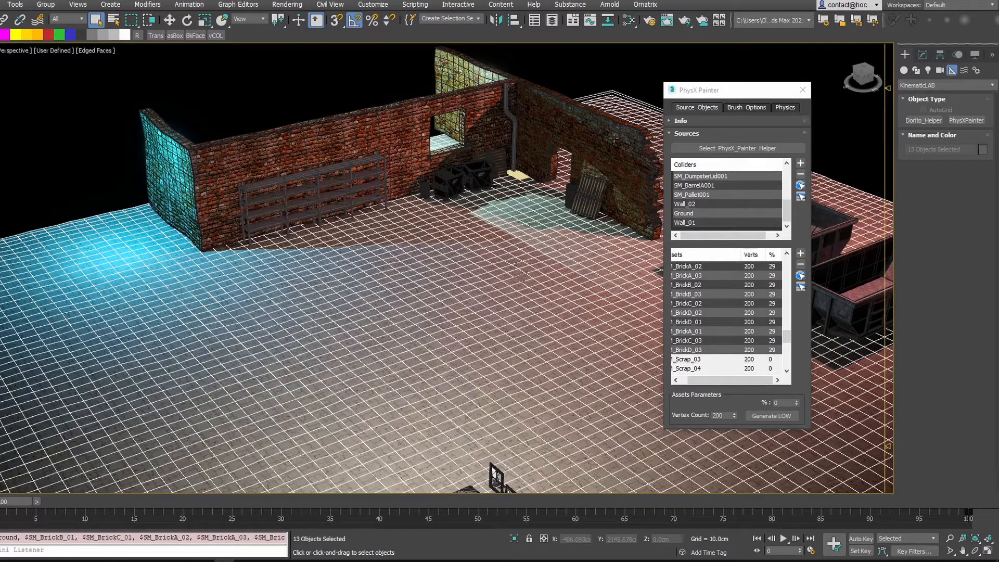
{"action": "middle_click_drag", "start_coordinate": [649, 178], "coordinate": [556, 135]}
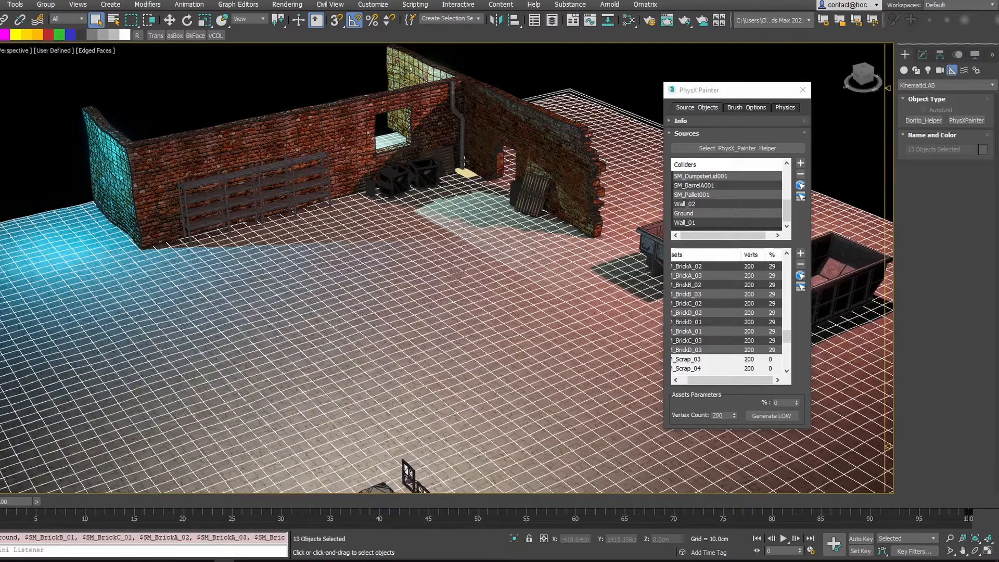
{"action": "scroll", "coordinate": [454, 243], "scroll_direction": "down", "scroll_amount": 6}
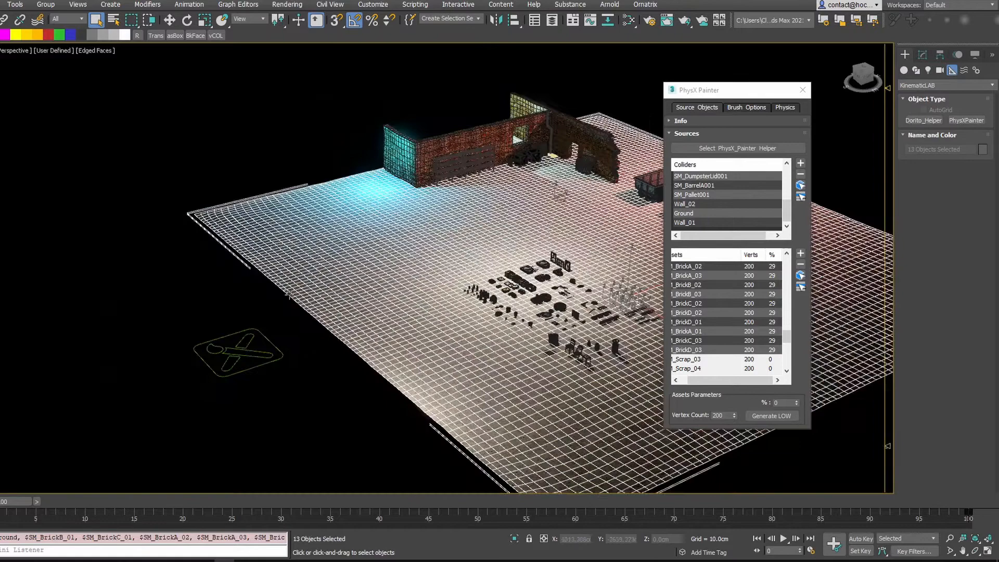
{"action": "left_click", "coordinate": [261, 339]}
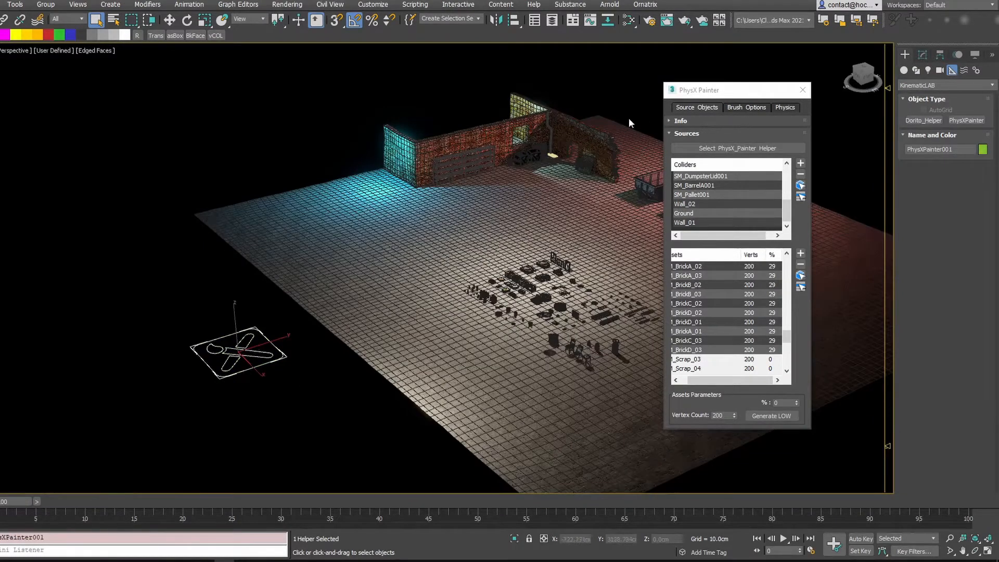
Select the PhysX Painter helper from its own window and display its parameters in a widened command panel.
{"action": "left_click", "coordinate": [716, 149]}
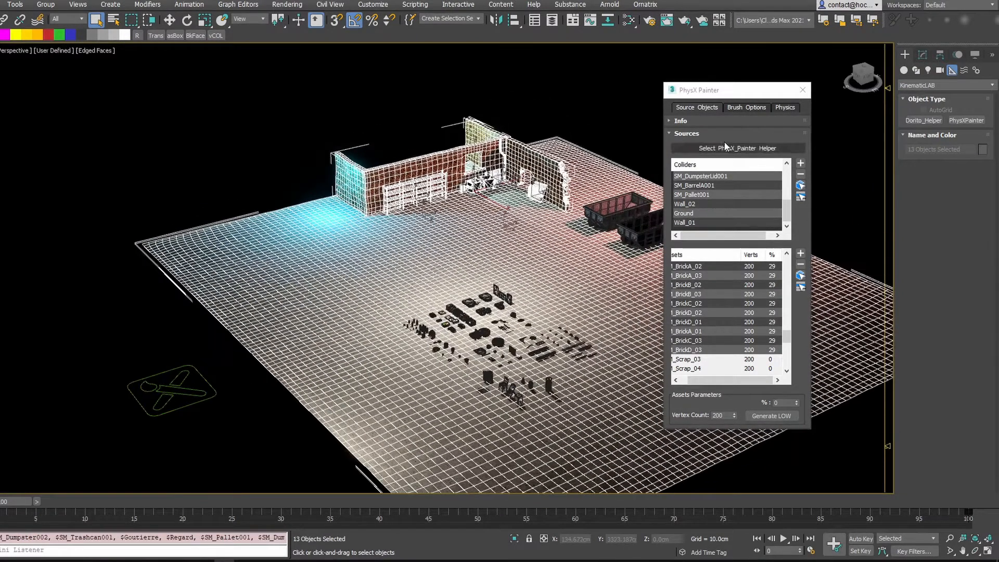
{"action": "left_click", "coordinate": [714, 148]}
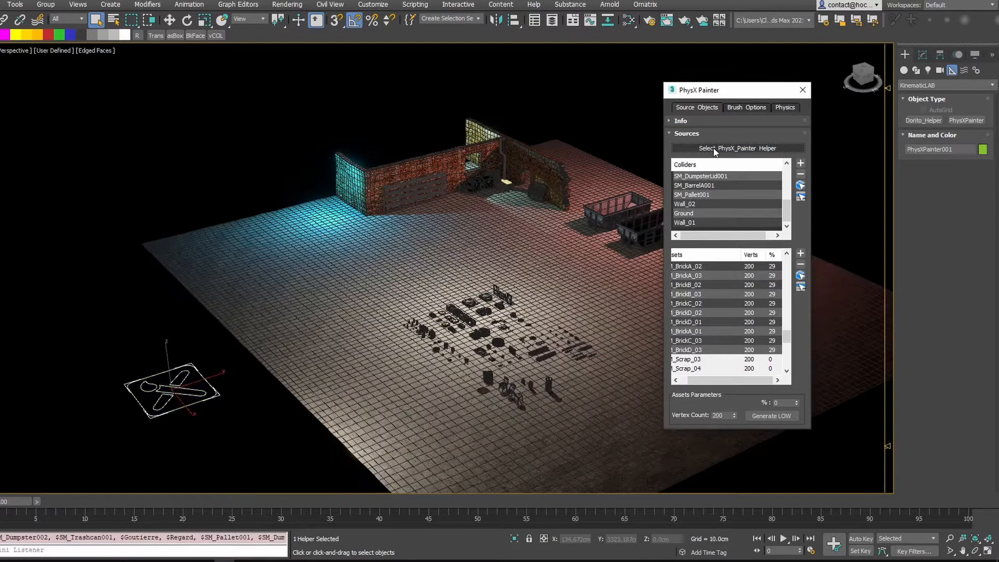
{"action": "left_click", "coordinate": [923, 56]}
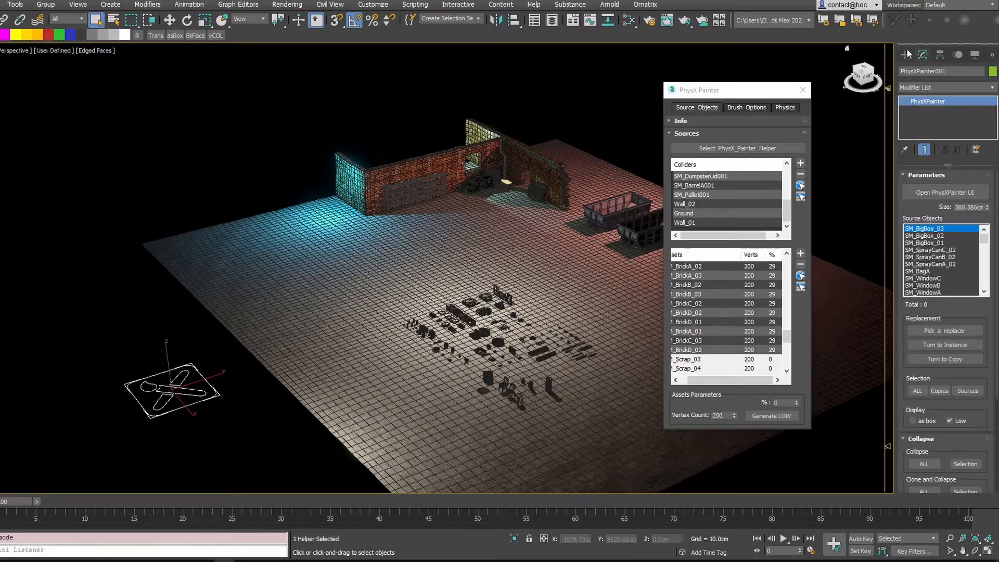
{"action": "left_click_drag", "start_coordinate": [894, 77], "coordinate": [862, 88]}
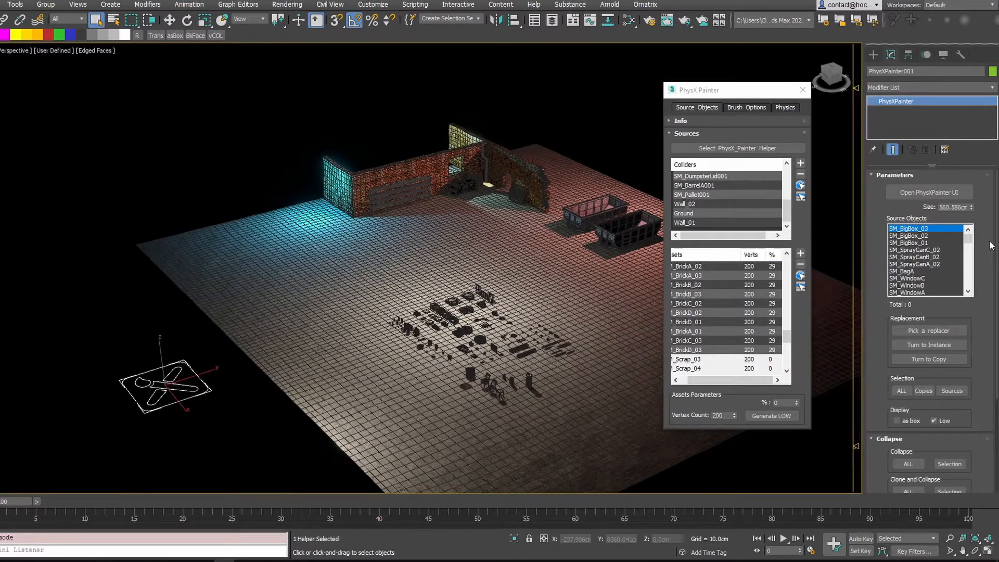
Reopen the PhysX Painter window from the helper's parameters and move it clear of them.
{"action": "mouse_move", "coordinate": [992, 327]}
{"action": "left_mouse_down"}
{"action": "mouse_move", "coordinate": [985, 230]}
{"action": "mouse_move", "coordinate": [978, 334]}
{"action": "left_mouse_up"}
{"action": "left_click", "coordinate": [909, 193]}
{"action": "mouse_move", "coordinate": [730, 95]}
{"action": "left_mouse_down"}
{"action": "mouse_move", "coordinate": [696, 101]}
{"action": "mouse_move", "coordinate": [711, 94]}
{"action": "left_mouse_up"}
{"action": "mouse_move", "coordinate": [972, 206]}
{"action": "left_mouse_down"}
{"action": "mouse_move", "coordinate": [977, 30]}
{"action": "mouse_move", "coordinate": [940, 471]}
{"action": "mouse_move", "coordinate": [12, 278]}
{"action": "mouse_move", "coordinate": [83, 11]}
{"action": "mouse_move", "coordinate": [368, 286]}
{"action": "mouse_move", "coordinate": [431, 294]}
{"action": "left_mouse_up"}
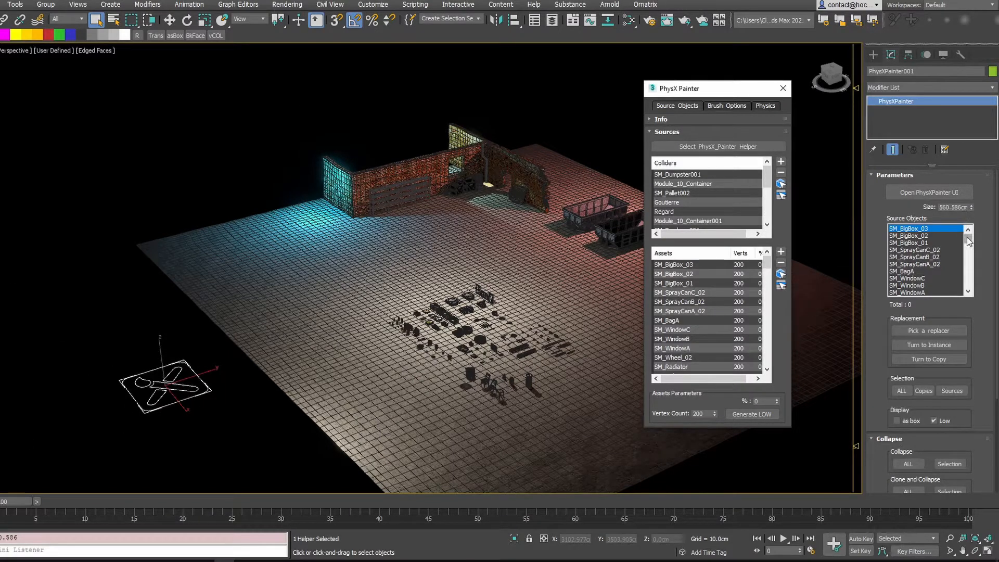
Look through the helper's source objects beside the painter's asset list and highlight SM_BigBox_03 through SM_SprayCanA_02.
{"action": "mouse_move", "coordinate": [967, 238]}
{"action": "left_mouse_down"}
{"action": "mouse_move", "coordinate": [969, 290]}
{"action": "mouse_move", "coordinate": [966, 223]}
{"action": "left_mouse_up"}
{"action": "mouse_move", "coordinate": [767, 273]}
{"action": "left_mouse_down"}
{"action": "mouse_move", "coordinate": [772, 307]}
{"action": "mouse_move", "coordinate": [770, 259]}
{"action": "left_mouse_up"}
{"action": "left_click_drag", "start_coordinate": [966, 236], "coordinate": [920, 229]}
{"action": "left_click", "coordinate": [918, 265], "text": "shift"}
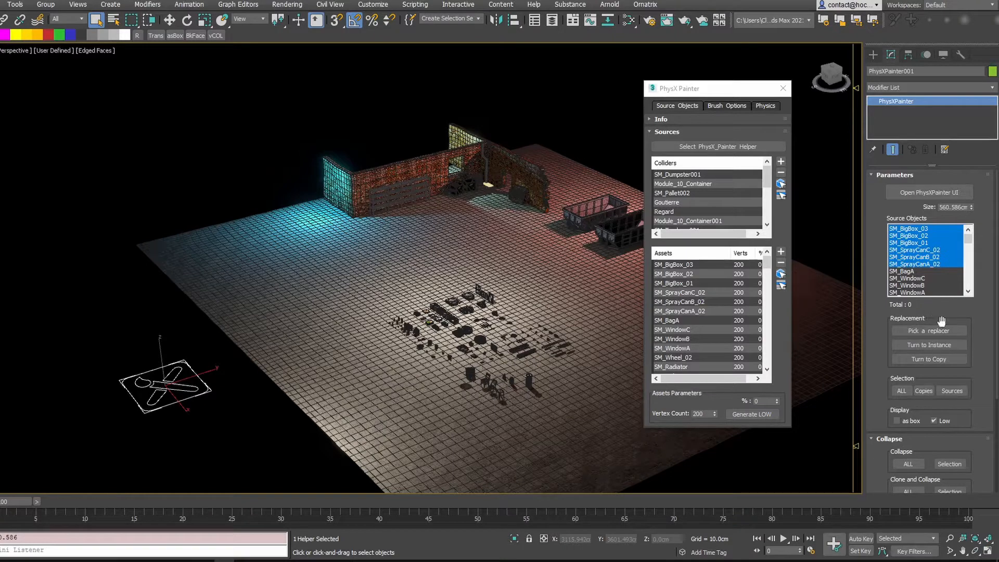
{"action": "left_click_drag", "start_coordinate": [975, 311], "coordinate": [979, 382]}
Turn off edged faces in the viewport while framing the ground area by the brick walls.
{"action": "scroll", "coordinate": [483, 266], "scroll_direction": "up", "scroll_amount": 6}
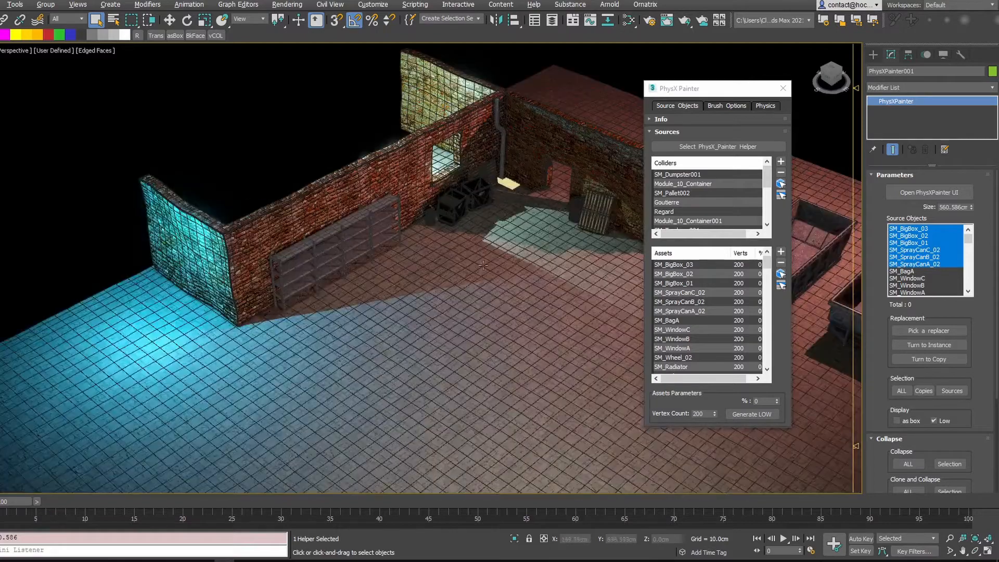
{"action": "middle_click_drag", "start_coordinate": [483, 265], "coordinate": [428, 233]}
{"action": "key", "text": "F4"}
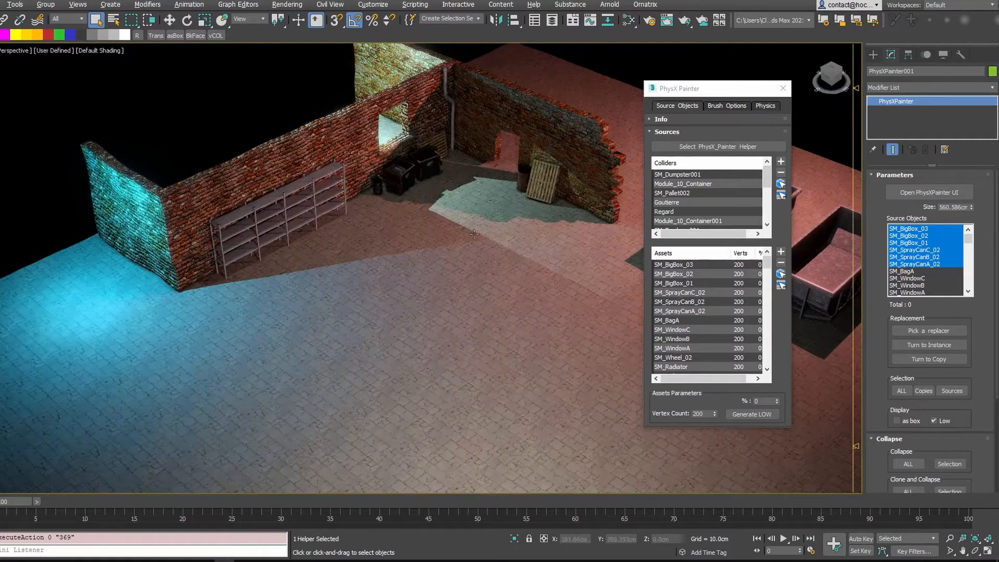
Select all entries in the painter's asset list and set their percentage to 20.
{"action": "left_click", "coordinate": [688, 266]}
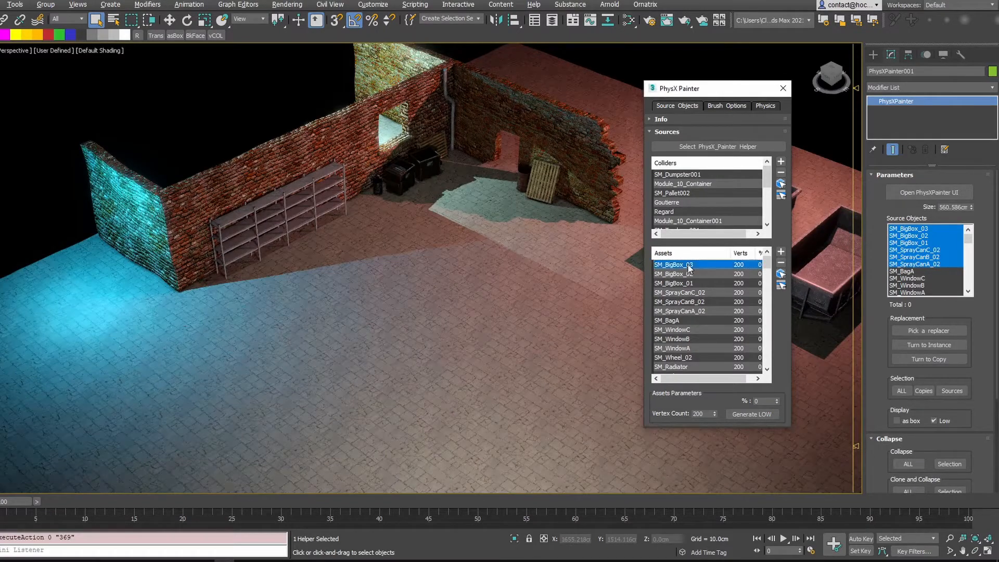
{"action": "key", "text": "ctrl+a"}
{"action": "left_click", "coordinate": [754, 400]}
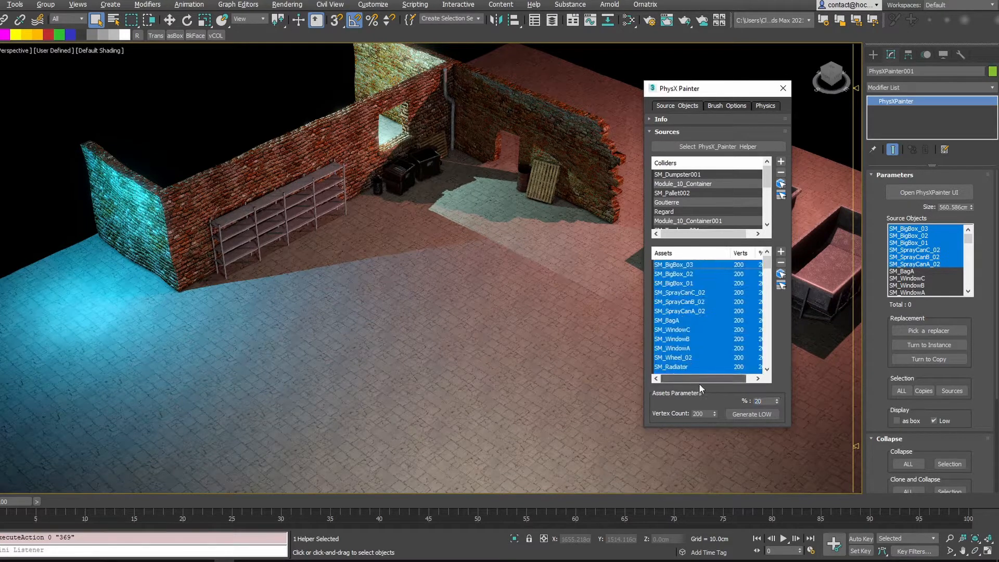
Paint a pile of mixed assets on the ground in front of the shelves with Paint Assets, letting PhysX settle it.
{"action": "left_click", "coordinate": [722, 109]}
{"action": "middle_click_drag", "start_coordinate": [541, 167], "coordinate": [529, 152]}
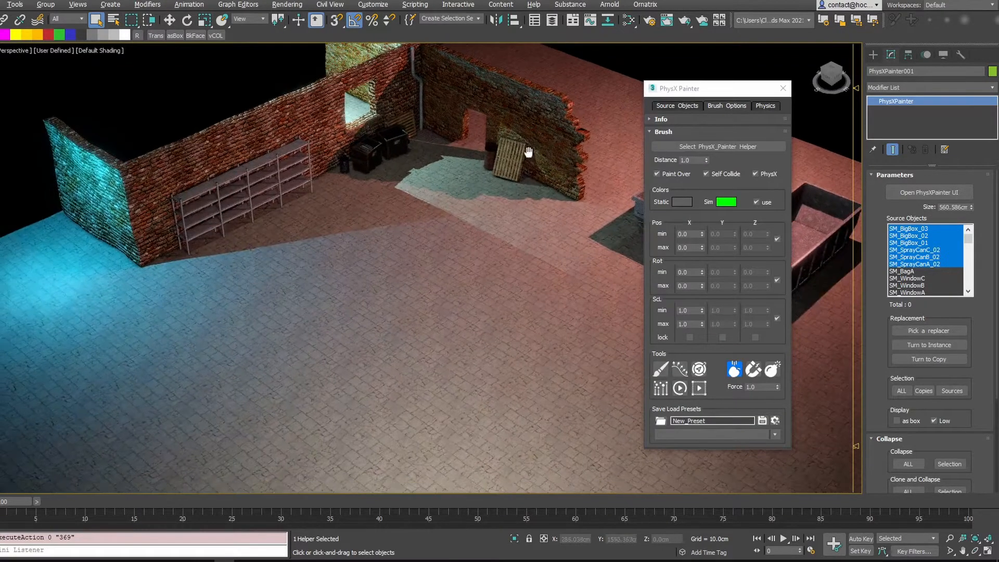
{"action": "left_click", "coordinate": [660, 372]}
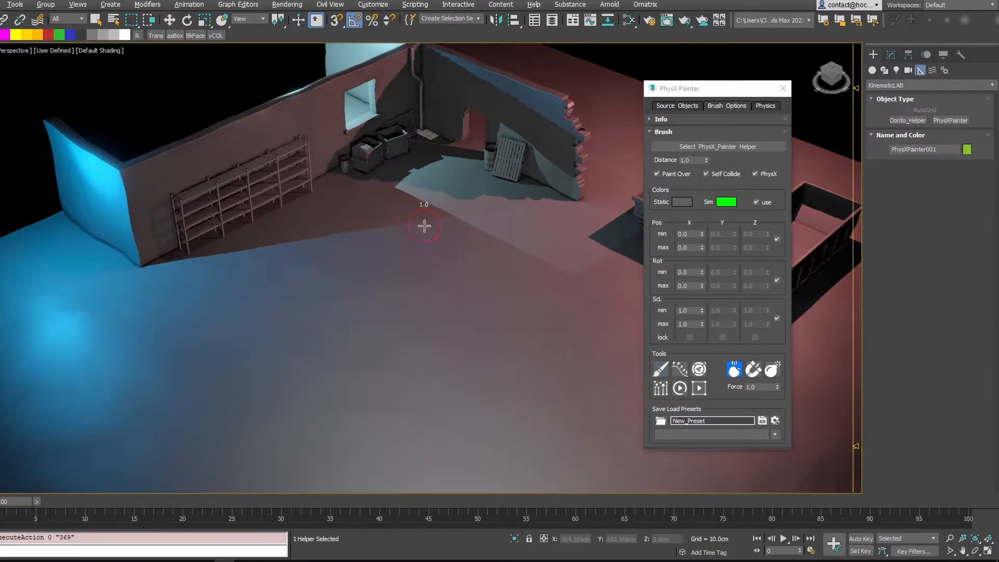
{"action": "middle_click_drag", "start_coordinate": [408, 225], "coordinate": [410, 253]}
{"action": "scroll", "coordinate": [410, 253], "scroll_direction": "up", "scroll_amount": 2}
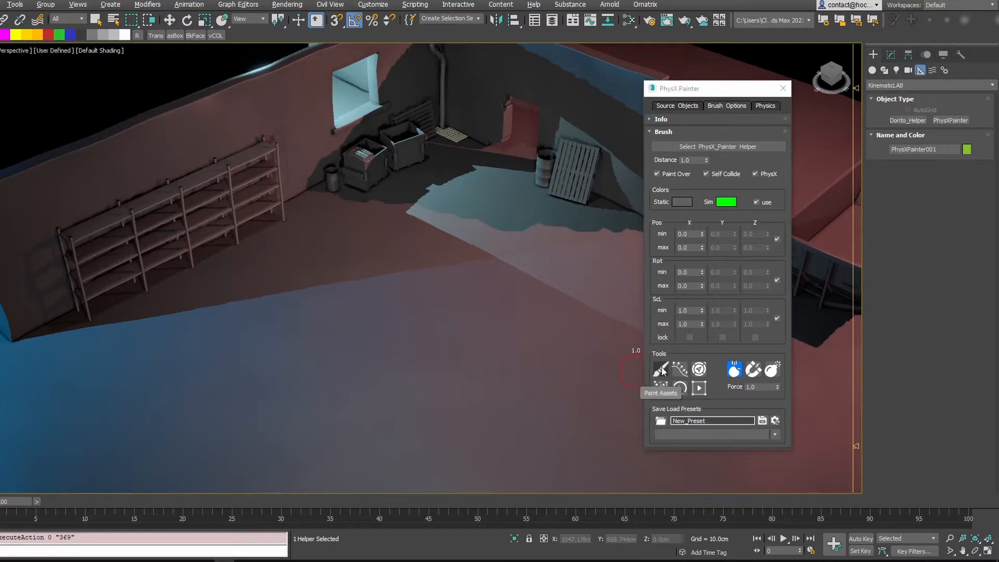
{"action": "right_click", "coordinate": [441, 253]}
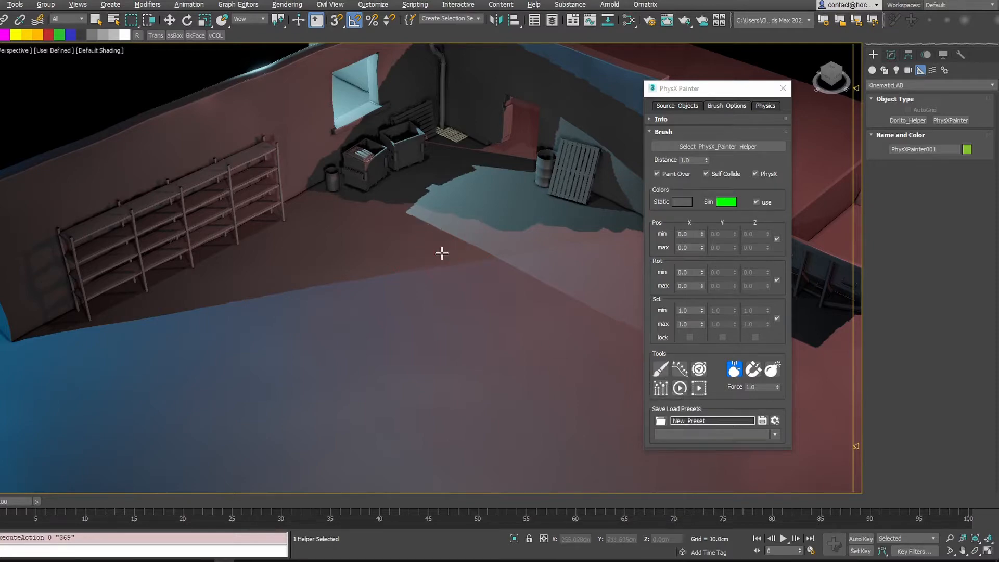
{"action": "left_click", "coordinate": [661, 370]}
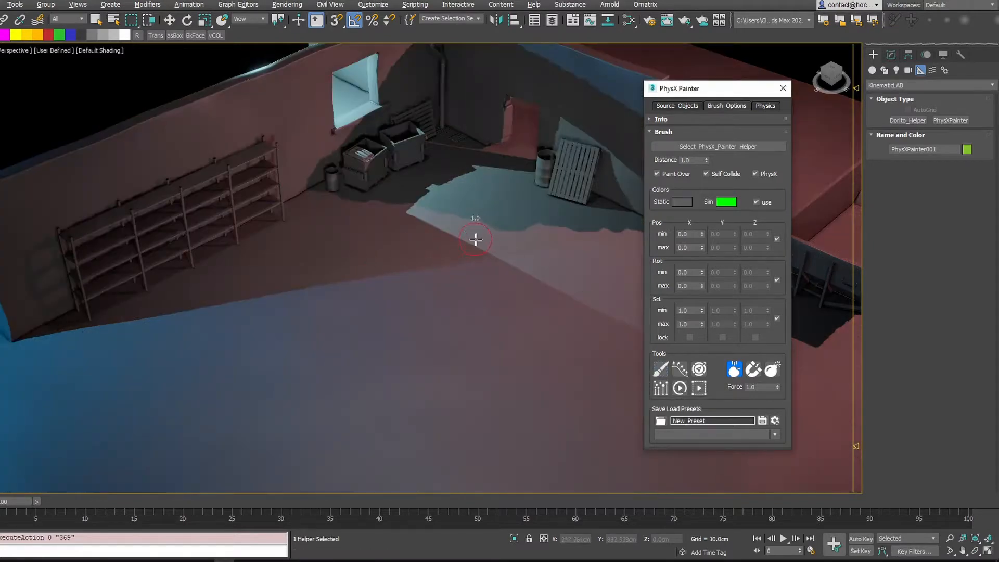
{"action": "mouse_move", "coordinate": [383, 268]}
{"action": "left_mouse_down"}
{"action": "mouse_move", "coordinate": [357, 275]}
{"action": "mouse_move", "coordinate": [448, 283]}
{"action": "mouse_move", "coordinate": [379, 334]}
{"action": "mouse_move", "coordinate": [383, 386]}
{"action": "mouse_move", "coordinate": [510, 313]}
{"action": "mouse_move", "coordinate": [495, 380]}
{"action": "mouse_move", "coordinate": [395, 447]}
{"action": "mouse_move", "coordinate": [416, 412]}
{"action": "mouse_move", "coordinate": [354, 375]}
{"action": "mouse_move", "coordinate": [396, 324]}
{"action": "mouse_move", "coordinate": [382, 359]}
{"action": "mouse_move", "coordinate": [397, 289]}
{"action": "left_mouse_up"}
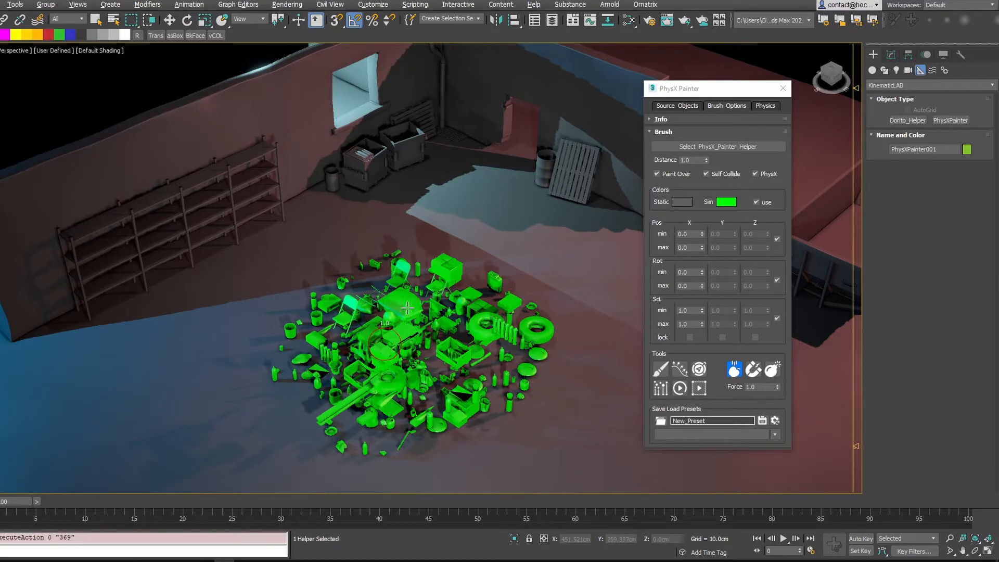
{"action": "mouse_move", "coordinate": [419, 292]}
{"action": "left_mouse_down"}
{"action": "mouse_move", "coordinate": [438, 260]}
{"action": "mouse_move", "coordinate": [445, 283]}
{"action": "mouse_move", "coordinate": [385, 280]}
{"action": "mouse_move", "coordinate": [455, 288]}
{"action": "mouse_move", "coordinate": [381, 296]}
{"action": "mouse_move", "coordinate": [404, 293]}
{"action": "left_mouse_up"}
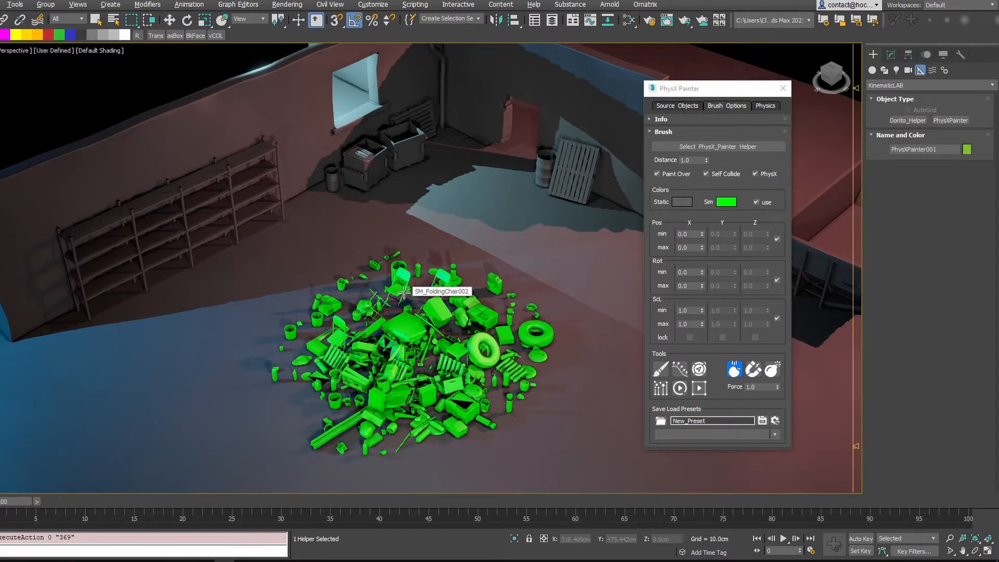
{"action": "right_click", "coordinate": [404, 293]}
Select the PhysX Painter helper and display its parameters, keeping the painter window clear of the painted pile.
{"action": "mouse_move", "coordinate": [461, 342]}
{"action": "middle_mouse_down"}
{"action": "mouse_move", "coordinate": [467, 256]}
{"action": "mouse_move", "coordinate": [401, 229]}
{"action": "mouse_move", "coordinate": [468, 258]}
{"action": "middle_mouse_up"}
{"action": "scroll", "coordinate": [468, 255], "scroll_direction": "up", "scroll_amount": 3}
{"action": "left_click", "coordinate": [704, 146]}
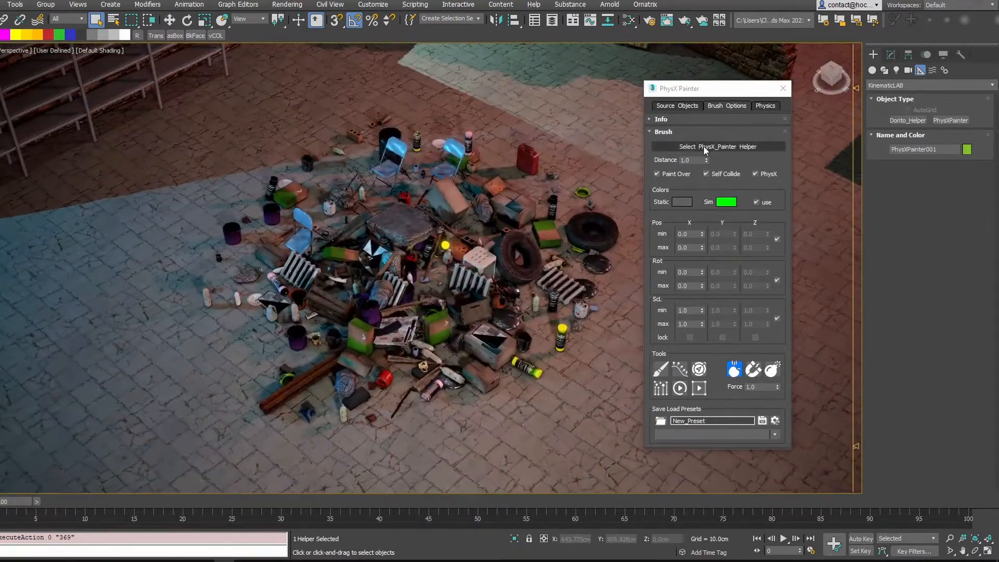
{"action": "left_click", "coordinate": [891, 54]}
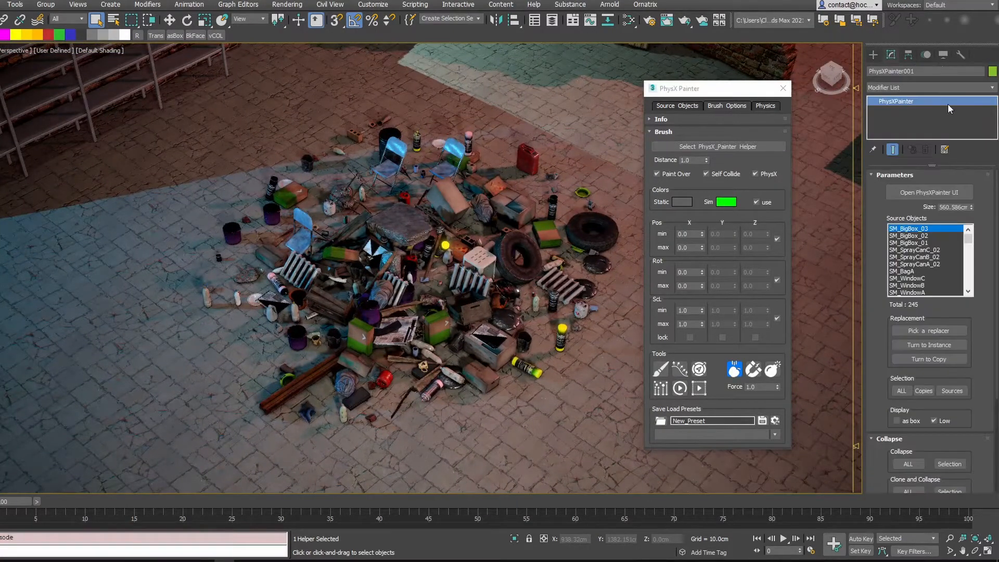
{"action": "left_click_drag", "start_coordinate": [734, 87], "coordinate": [757, 69]}
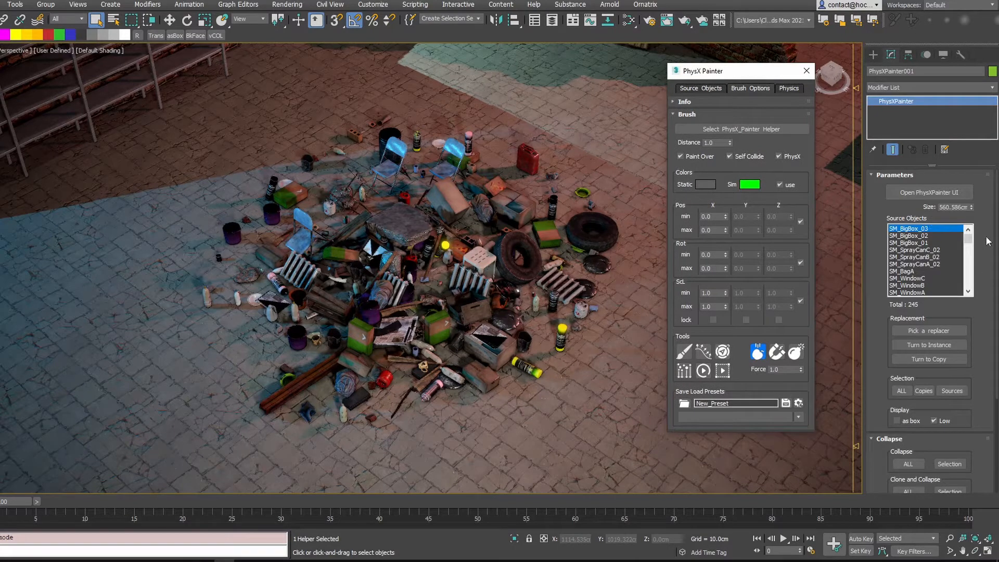
Select the painted copies of SM_BigBox_03 through SM_SprayCanA_02 using the helper's source object list.
{"action": "left_click_drag", "start_coordinate": [968, 236], "coordinate": [967, 235]}
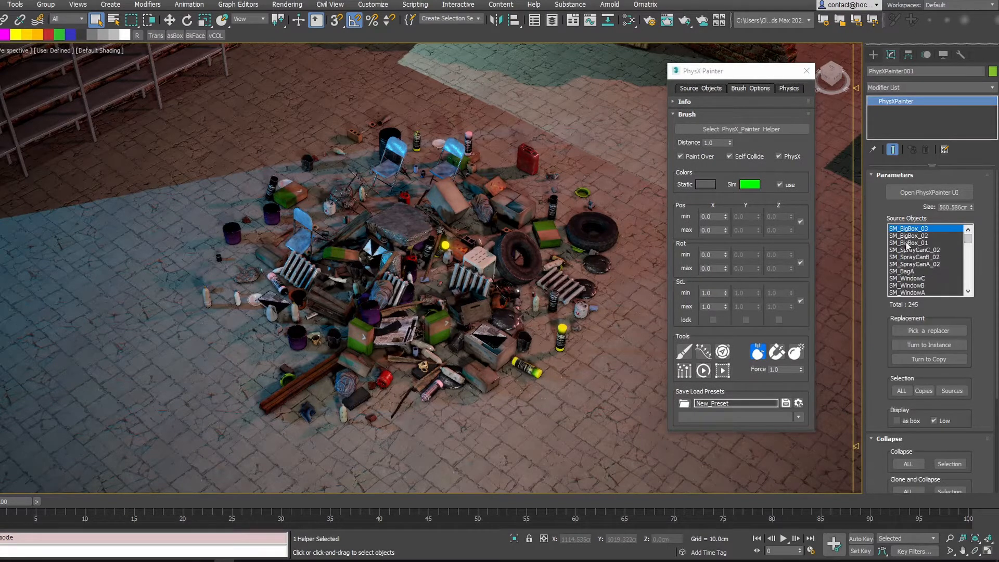
{"action": "left_click", "coordinate": [913, 265], "text": "shift"}
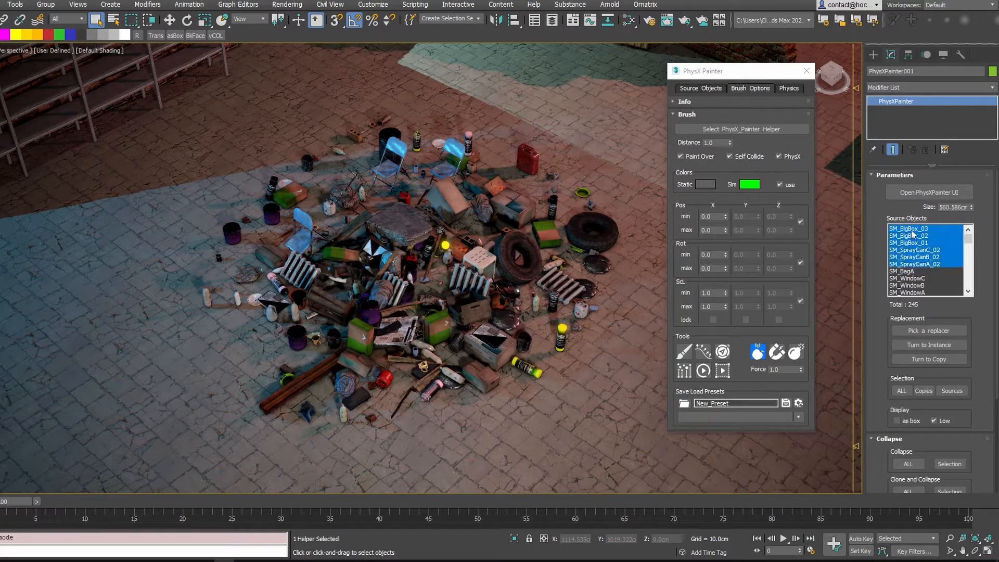
{"action": "left_click_drag", "start_coordinate": [968, 238], "coordinate": [968, 234]}
{"action": "left_click", "coordinate": [924, 393]}
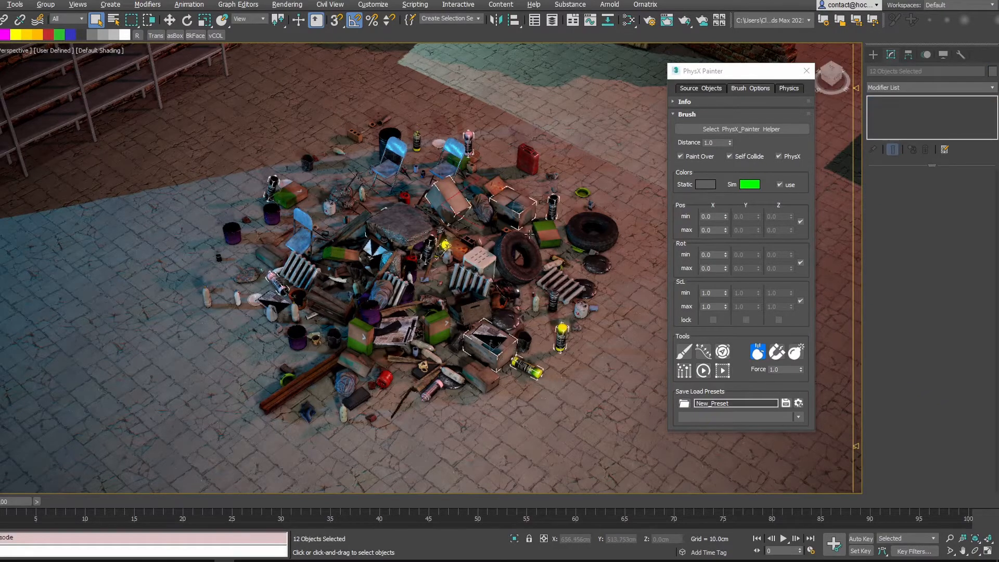
Isolate the selected box and spray can copies, inspect them, and end the isolation.
{"action": "middle_click_drag", "start_coordinate": [529, 234], "coordinate": [523, 236], "text": "alt"}
{"action": "key", "text": "alt+q"}
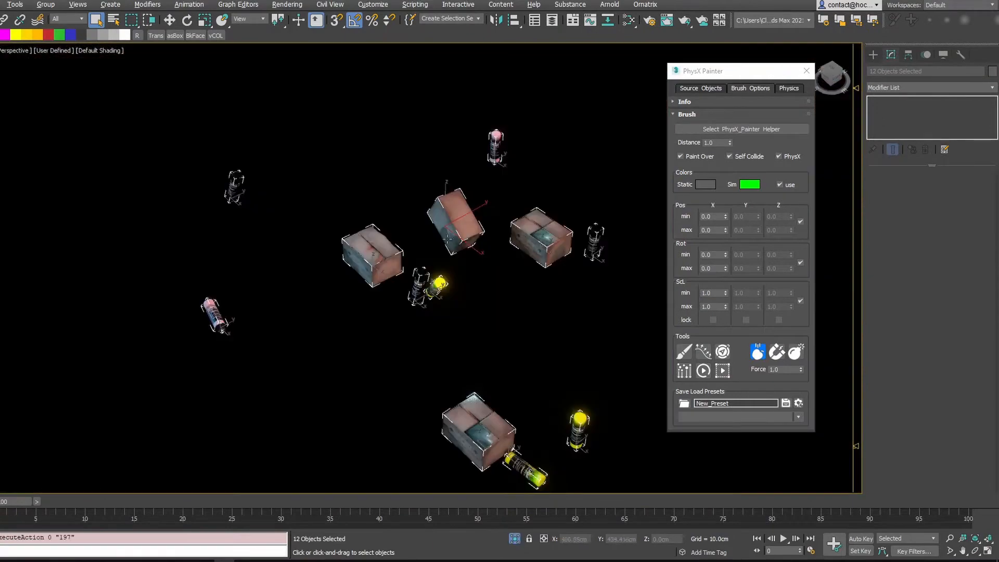
{"action": "middle_click_drag", "start_coordinate": [448, 235], "coordinate": [484, 274], "text": "alt"}
{"action": "right_click", "coordinate": [483, 273]}
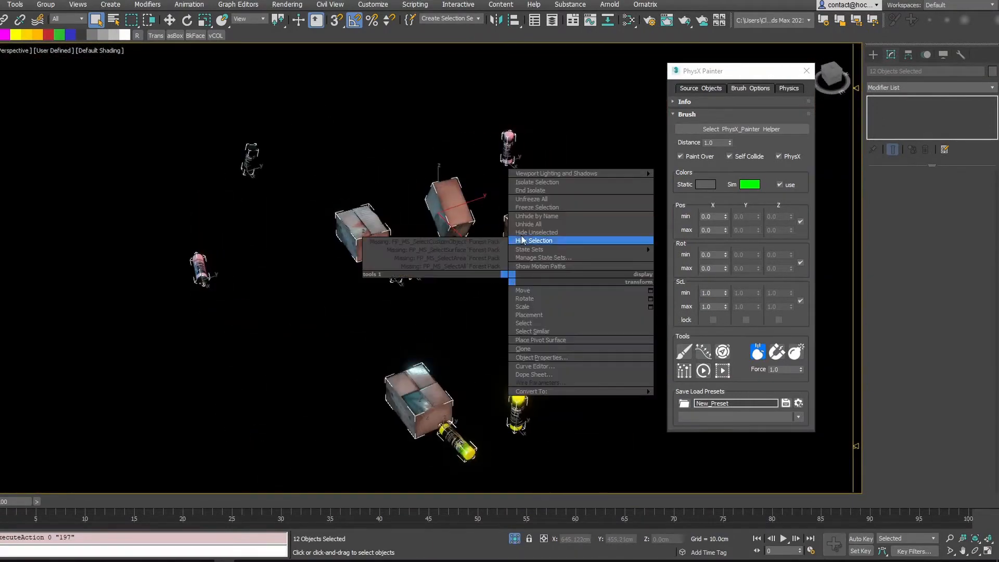
{"action": "left_click", "coordinate": [533, 191]}
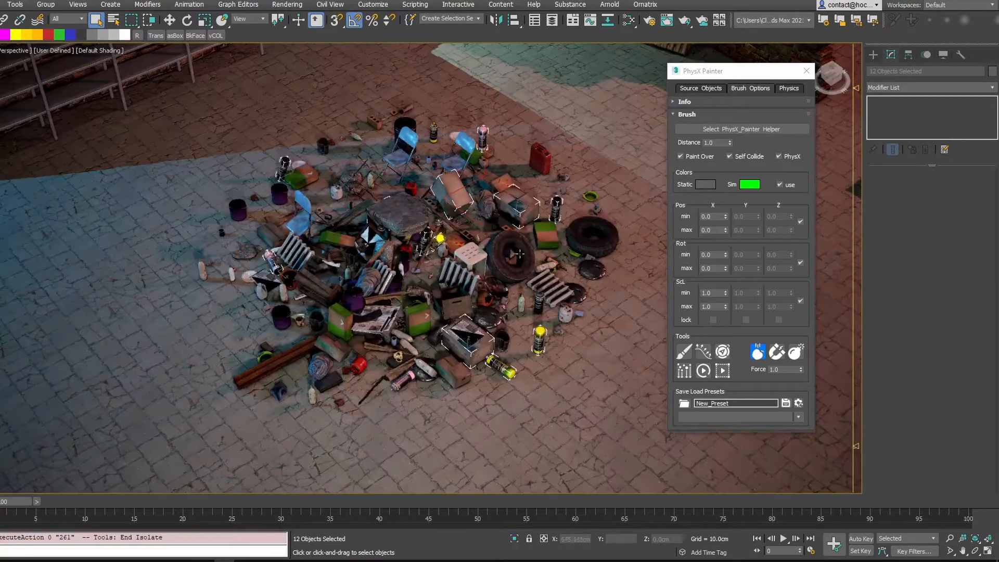
Reselect the helper, highlight SM_BigBox_03 through SM_WindowA in its list, and select and frame their original source objects.
{"action": "left_click", "coordinate": [744, 131]}
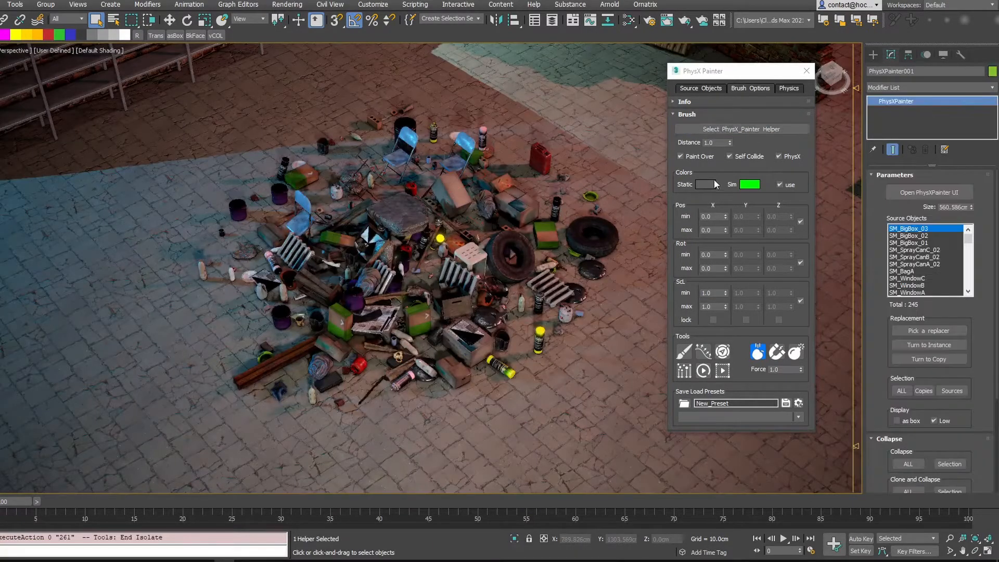
{"action": "left_click", "coordinate": [913, 292], "text": "shift"}
{"action": "left_click", "coordinate": [957, 391]}
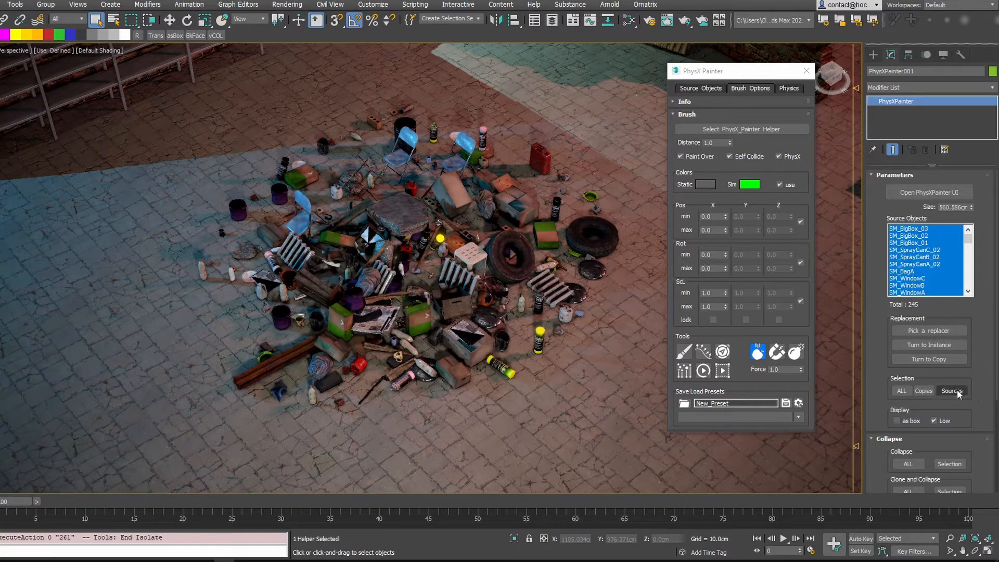
{"action": "left_click_drag", "start_coordinate": [968, 236], "coordinate": [967, 237]}
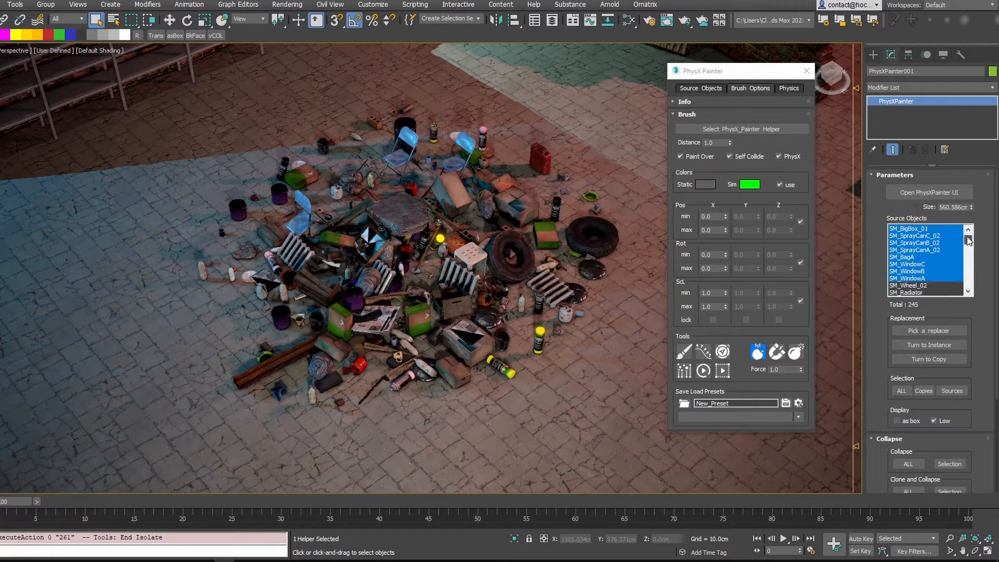
{"action": "left_click", "coordinate": [953, 392]}
{"action": "key", "text": "z"}
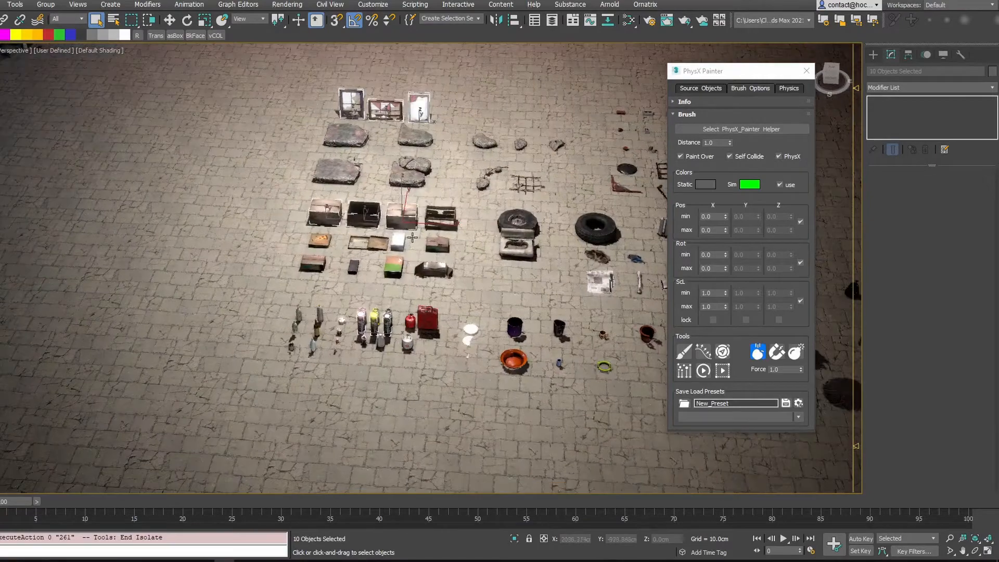
Inspect the selected source objects isolated in wireframe, end the isolation and restore shaded display.
{"action": "key", "text": "F3"}
{"action": "key", "text": "alt+q"}
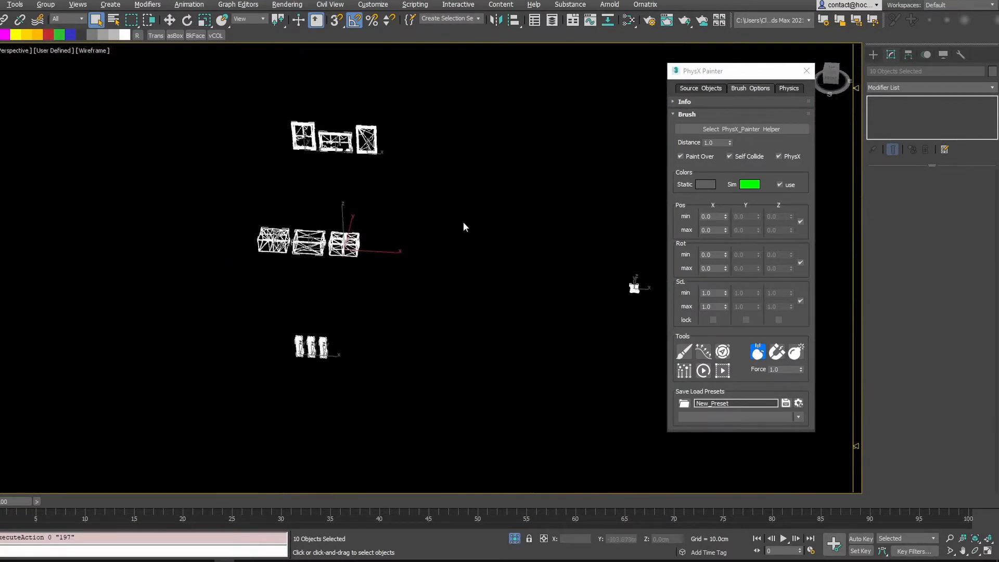
{"action": "right_click", "coordinate": [475, 172]}
{"action": "left_click", "coordinate": [508, 87]}
{"action": "key", "text": "F3"}
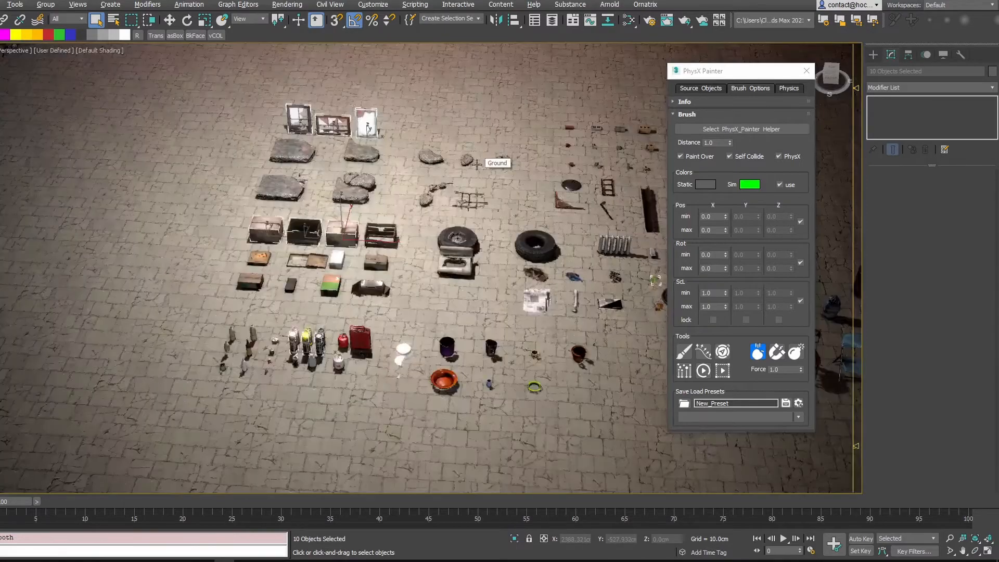
Reselect the PhysX Painter helper, then select and frame all of its painted copies.
{"action": "scroll", "coordinate": [566, 307], "scroll_direction": "up", "scroll_amount": 10}
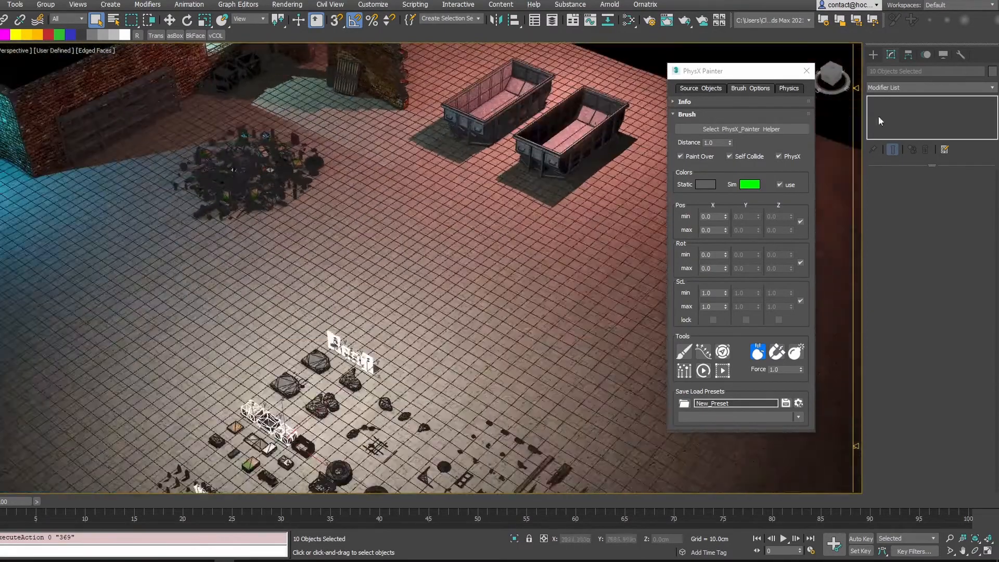
{"action": "left_click", "coordinate": [744, 128]}
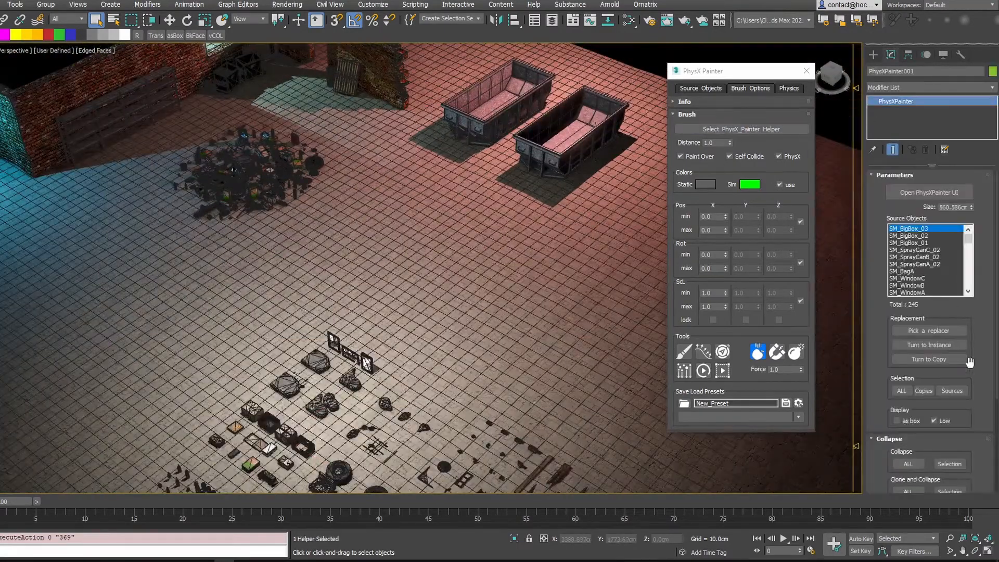
{"action": "left_click_drag", "start_coordinate": [981, 385], "coordinate": [979, 330]}
{"action": "left_click", "coordinate": [902, 338]}
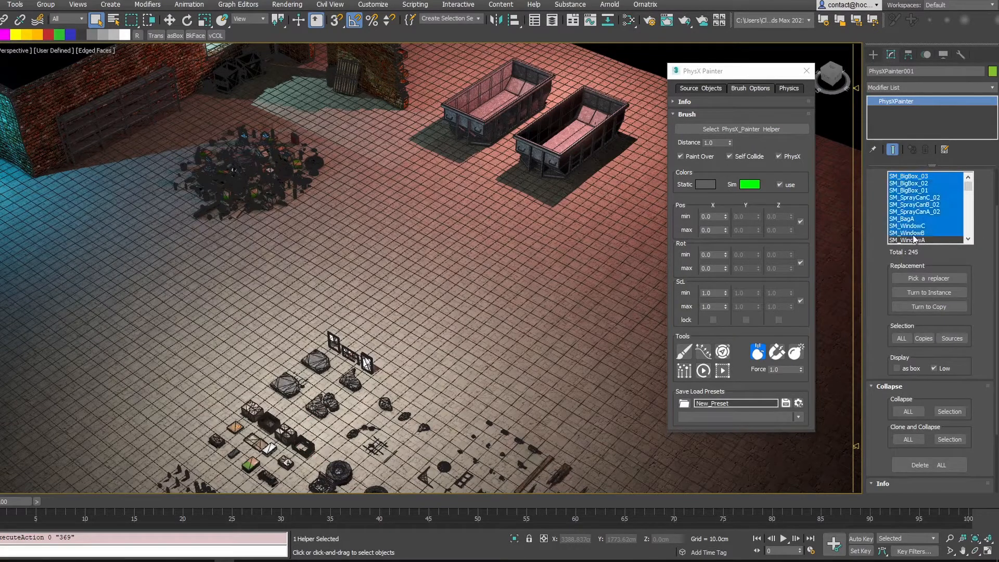
{"action": "left_click", "coordinate": [902, 338]}
{"action": "key", "text": "z"}
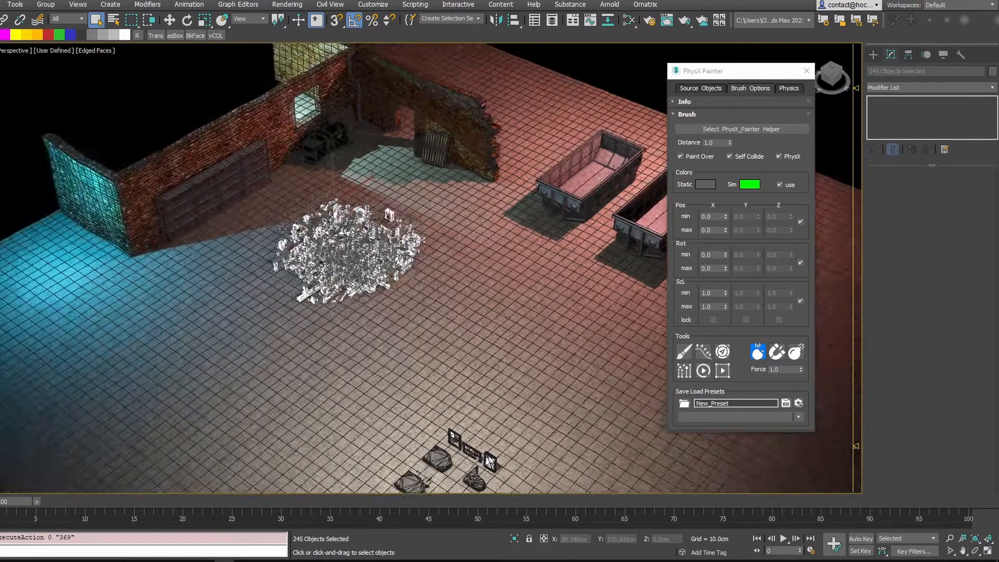
Reselect the helper, then inspect the modifiers of individual wheel, plastic chair and radiator copies in the pile with edged faces displayed.
{"action": "left_click", "coordinate": [707, 130]}
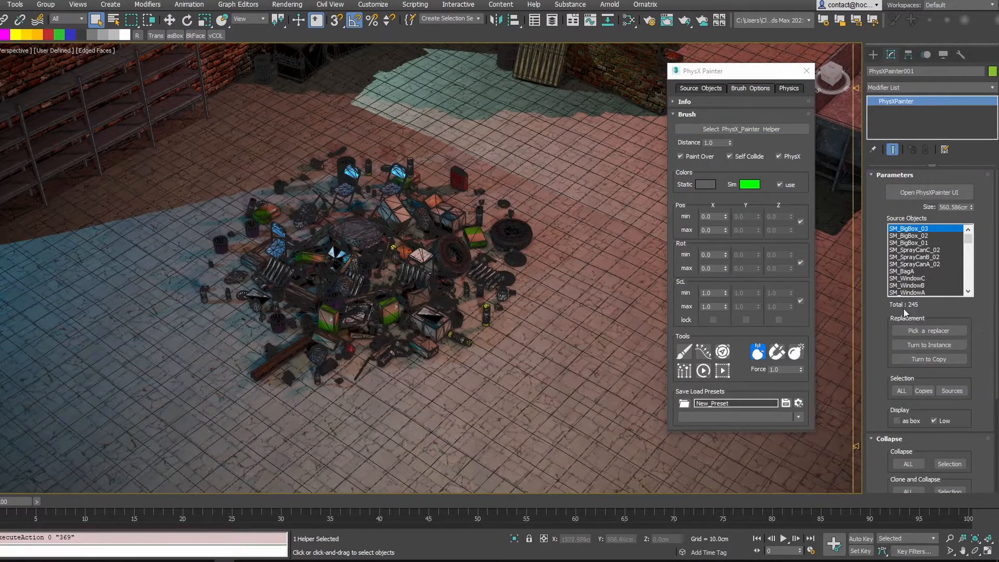
{"action": "key", "text": "F4"}
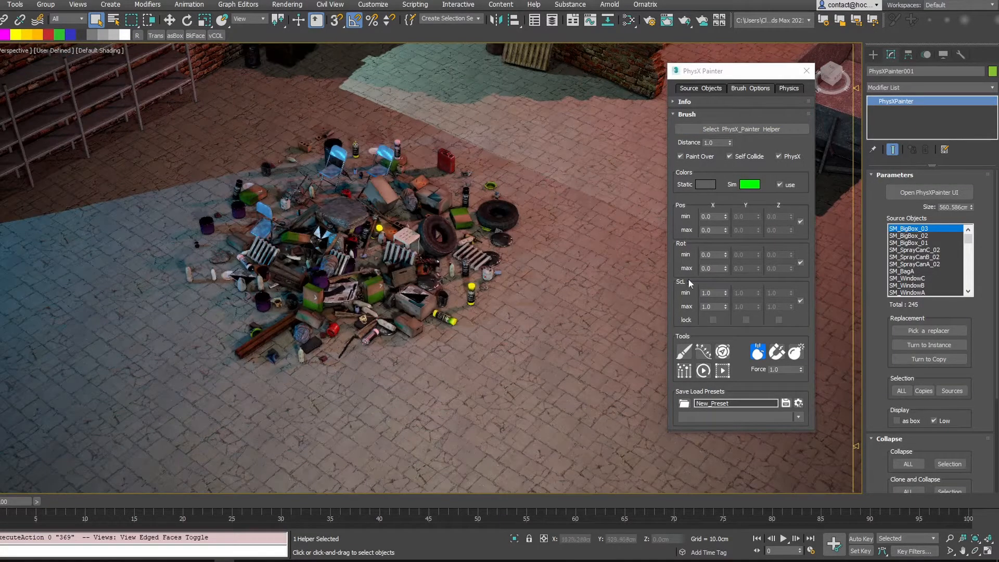
{"action": "left_click", "coordinate": [437, 235]}
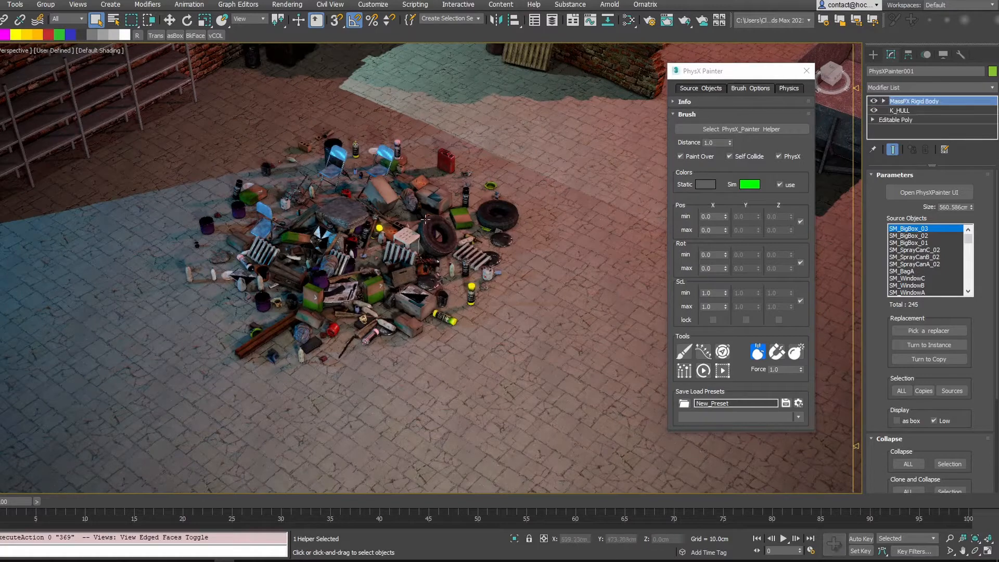
{"action": "key", "text": "F4"}
{"action": "scroll", "coordinate": [416, 220], "scroll_direction": "up", "scroll_amount": 5}
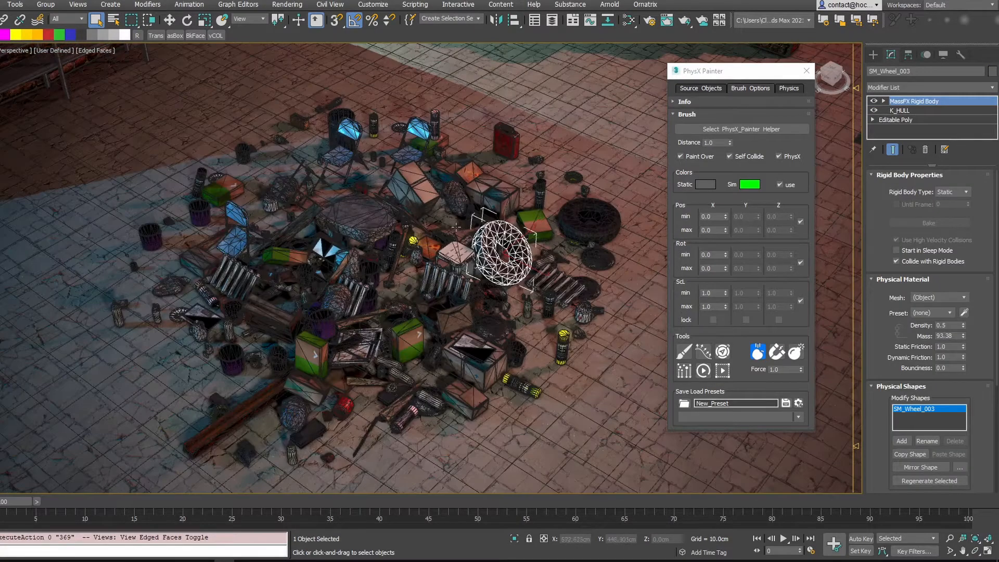
{"action": "left_click", "coordinate": [454, 257]}
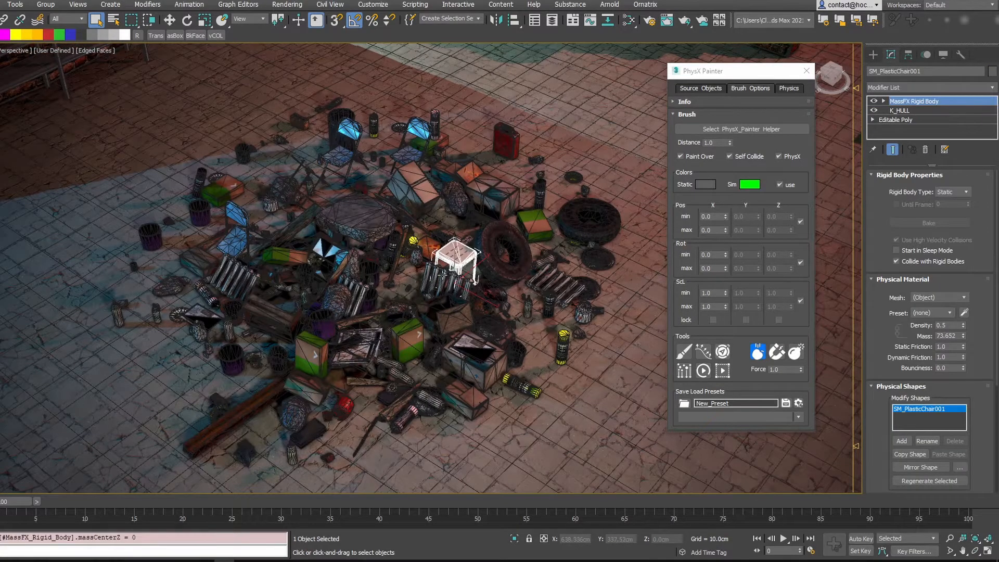
{"action": "left_click", "coordinate": [446, 279]}
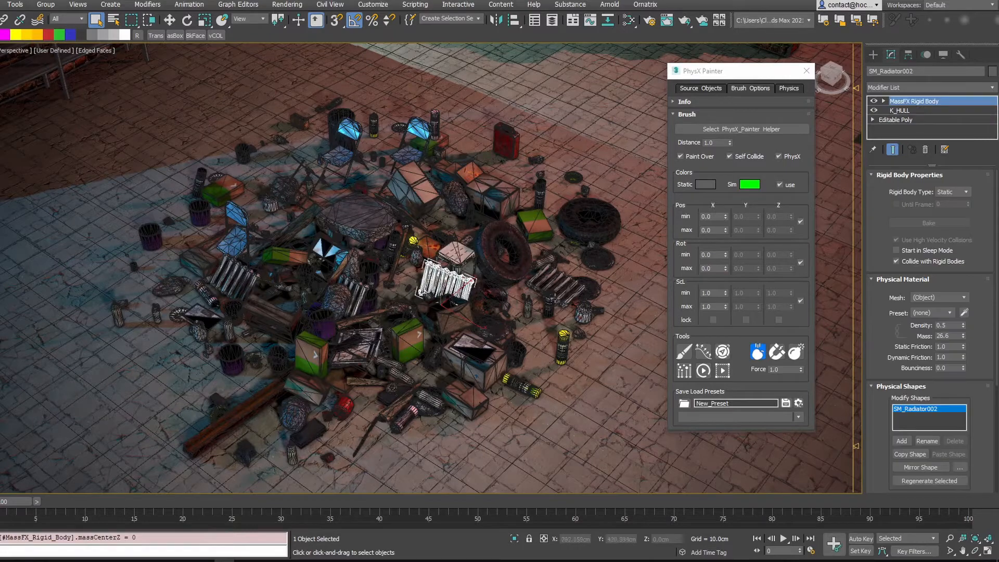
Reselect the helper and compare the painted pile with the source objects, returning to a close shaded view of the pile.
{"action": "left_click", "coordinate": [752, 129]}
{"action": "scroll", "coordinate": [503, 240], "scroll_direction": "down", "scroll_amount": 6}
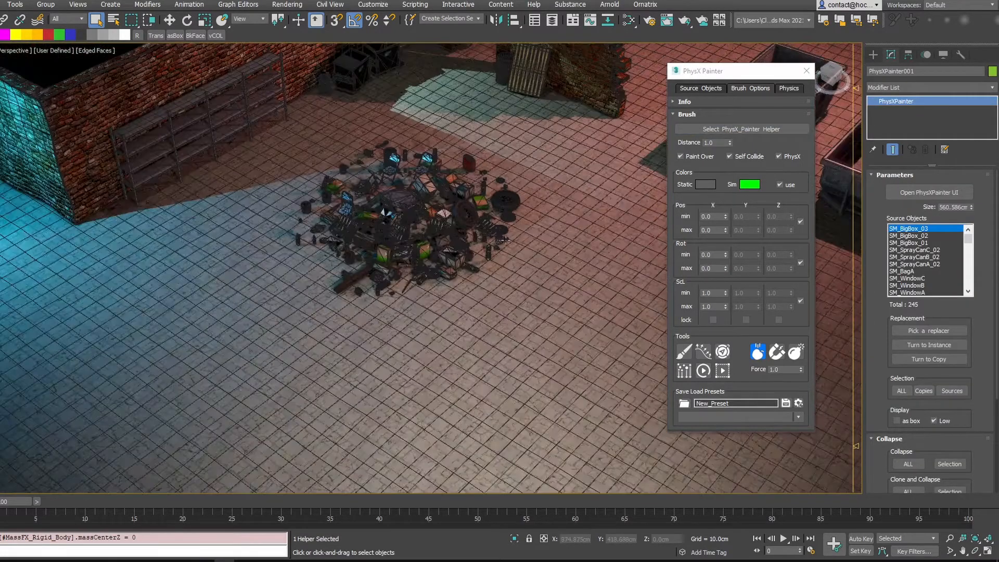
{"action": "scroll", "coordinate": [538, 258], "scroll_direction": "down", "scroll_amount": 3}
{"action": "middle_click_drag", "start_coordinate": [532, 382], "coordinate": [529, 210]}
{"action": "scroll", "coordinate": [537, 333], "scroll_direction": "down", "scroll_amount": 5}
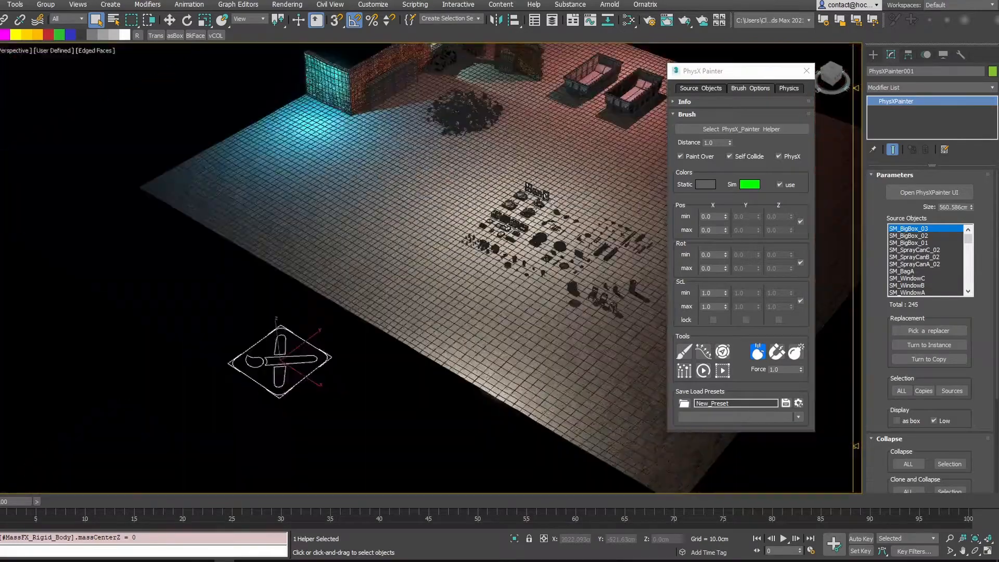
{"action": "scroll", "coordinate": [529, 210], "scroll_direction": "up", "scroll_amount": 3}
{"action": "scroll", "coordinate": [512, 217], "scroll_direction": "up", "scroll_amount": 3}
{"action": "mouse_move", "coordinate": [457, 99]}
{"action": "middle_mouse_down"}
{"action": "mouse_move", "coordinate": [444, 235]}
{"action": "mouse_move", "coordinate": [527, 201]}
{"action": "mouse_move", "coordinate": [515, 232]}
{"action": "mouse_move", "coordinate": [461, 218]}
{"action": "mouse_move", "coordinate": [512, 212]}
{"action": "middle_mouse_up"}
{"action": "key", "text": "F4"}
{"action": "scroll", "coordinate": [366, 137], "scroll_direction": "up", "scroll_amount": 5}
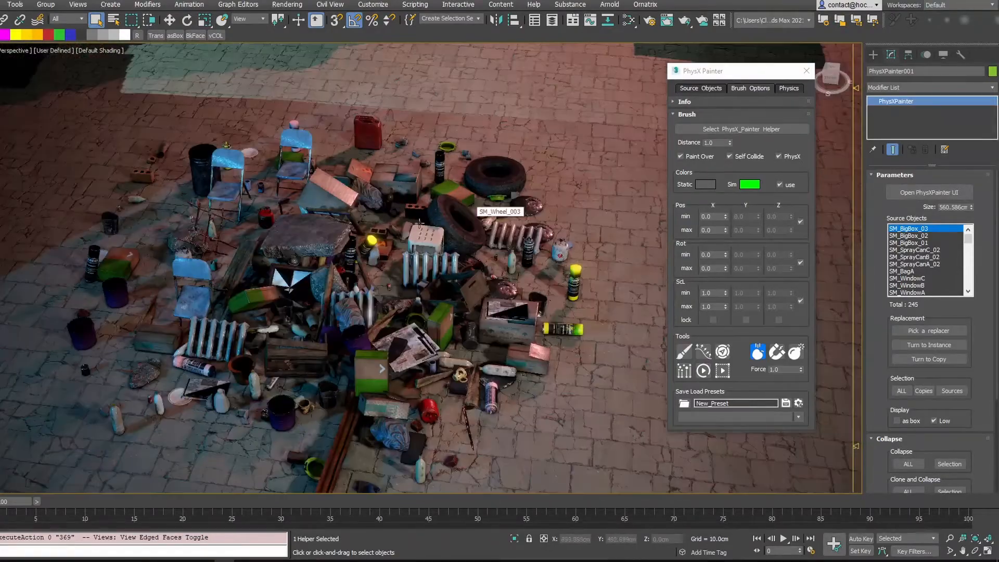
{"action": "middle_click_drag", "start_coordinate": [498, 277], "coordinate": [512, 199]}
{"action": "scroll", "coordinate": [512, 200], "scroll_direction": "down", "scroll_amount": 5}
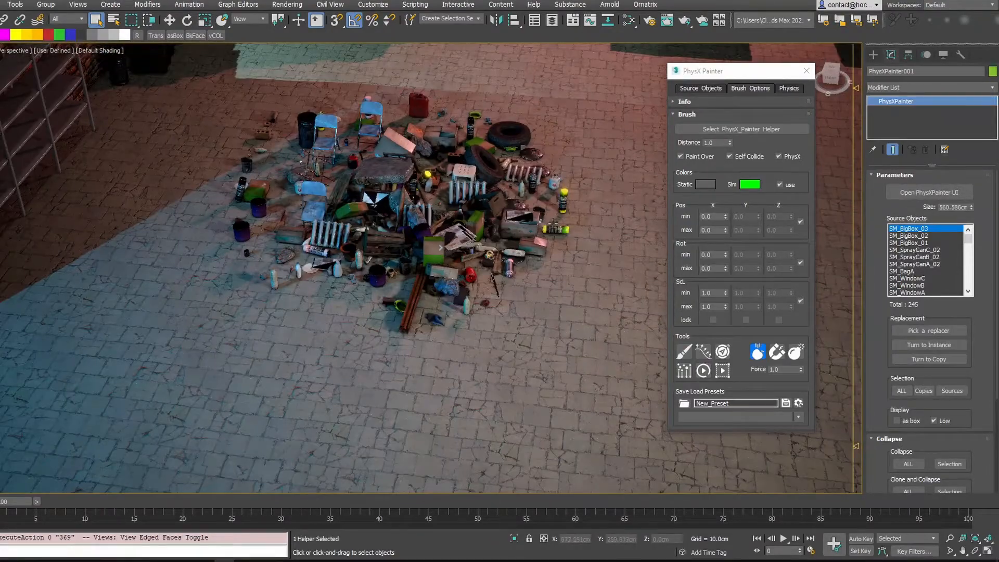
{"action": "middle_click_drag", "start_coordinate": [609, 330], "coordinate": [482, 288]}
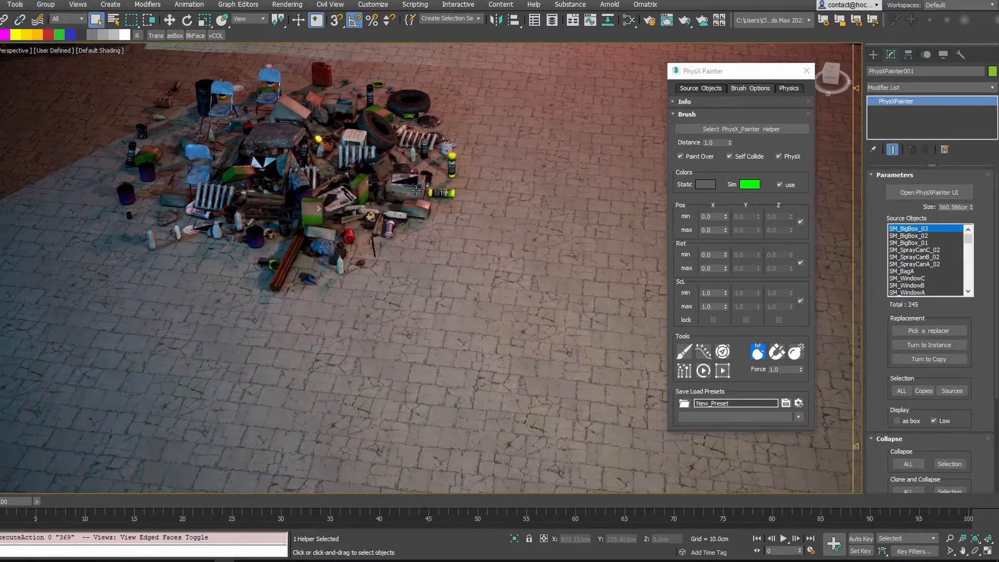
{"action": "middle_click_drag", "start_coordinate": [508, 206], "coordinate": [559, 247]}
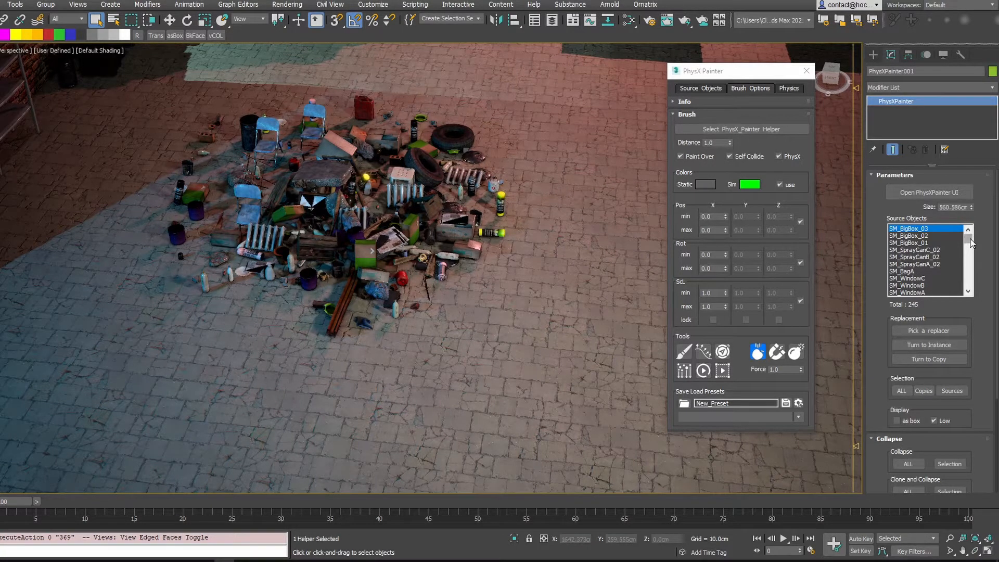
Highlight all source objects from SM_BigBox_03 through SM_NewsPaper_02 in the helper's list, turn their painted copies into instances, and clear the object selection.
{"action": "left_click_drag", "start_coordinate": [968, 238], "coordinate": [963, 301]}
{"action": "left_click", "coordinate": [927, 293], "text": "shift"}
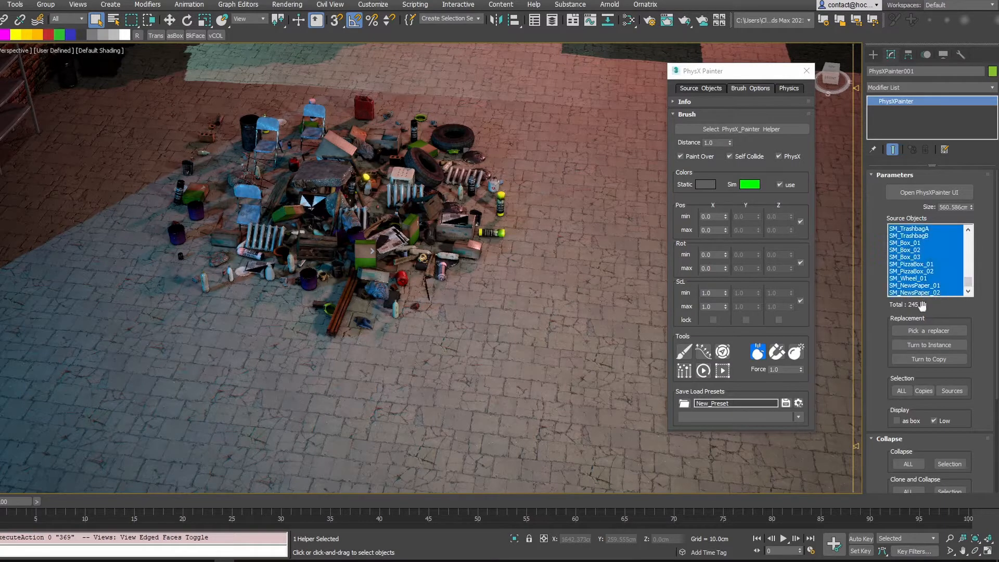
{"action": "left_click", "coordinate": [912, 345]}
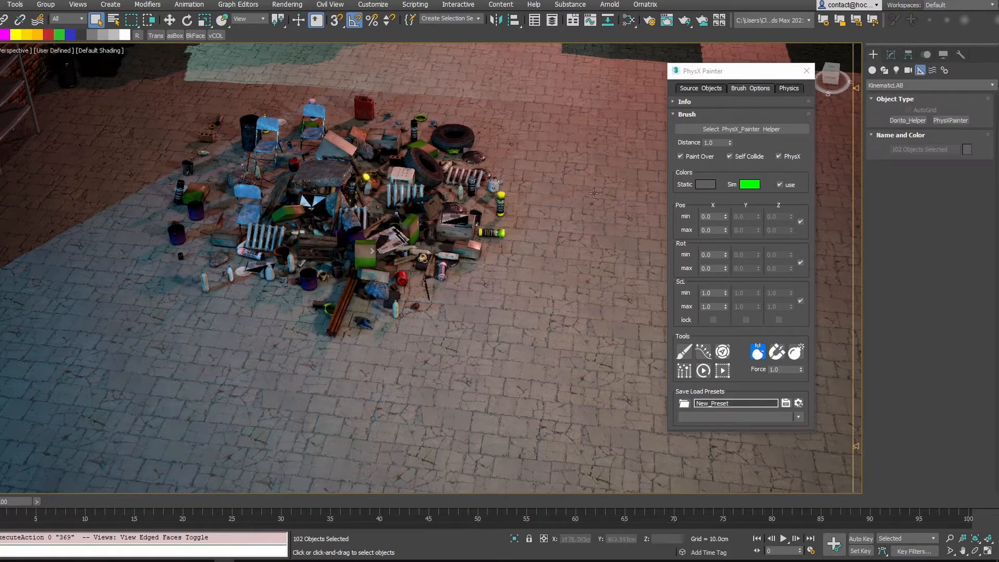
{"action": "scroll", "coordinate": [495, 214], "scroll_direction": "down", "scroll_amount": 5}
{"action": "middle_click_drag", "start_coordinate": [594, 326], "coordinate": [478, 263]}
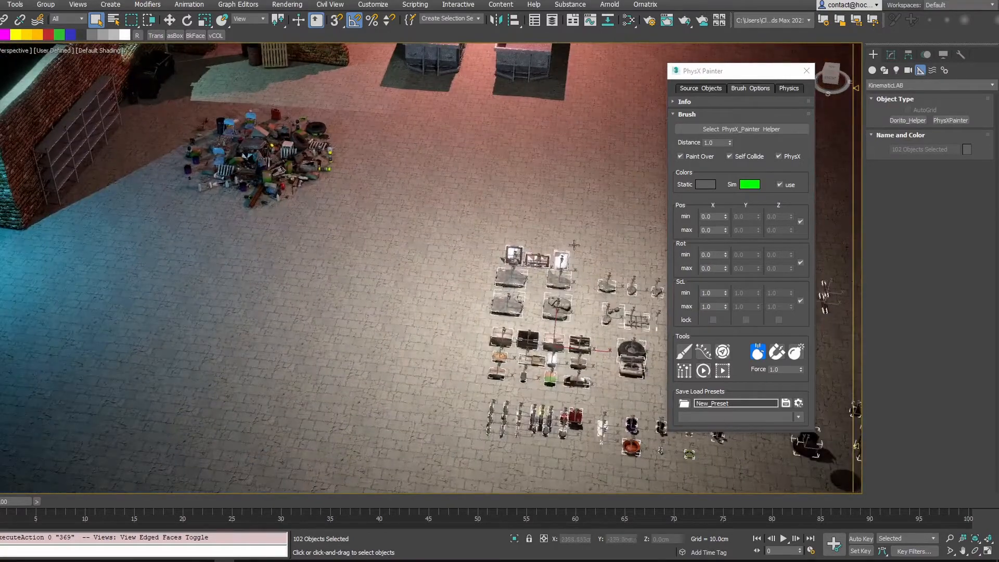
{"action": "left_click", "coordinate": [433, 168]}
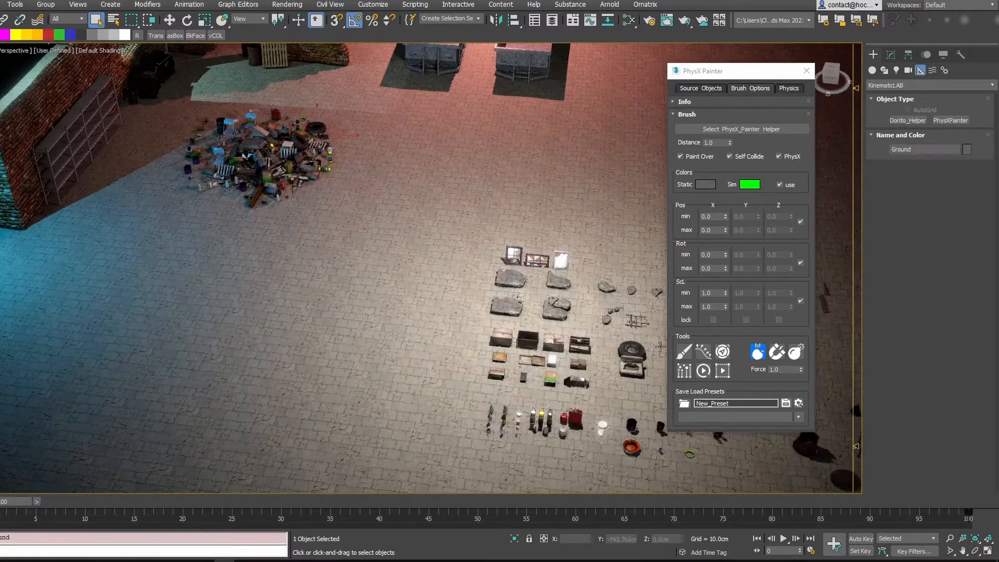
Select the SM_Wheel_02 source object in edged-face display, add an XForm modifier to it, and activate the modifier's gizmo.
{"action": "middle_click_drag", "start_coordinate": [660, 346], "coordinate": [603, 346]}
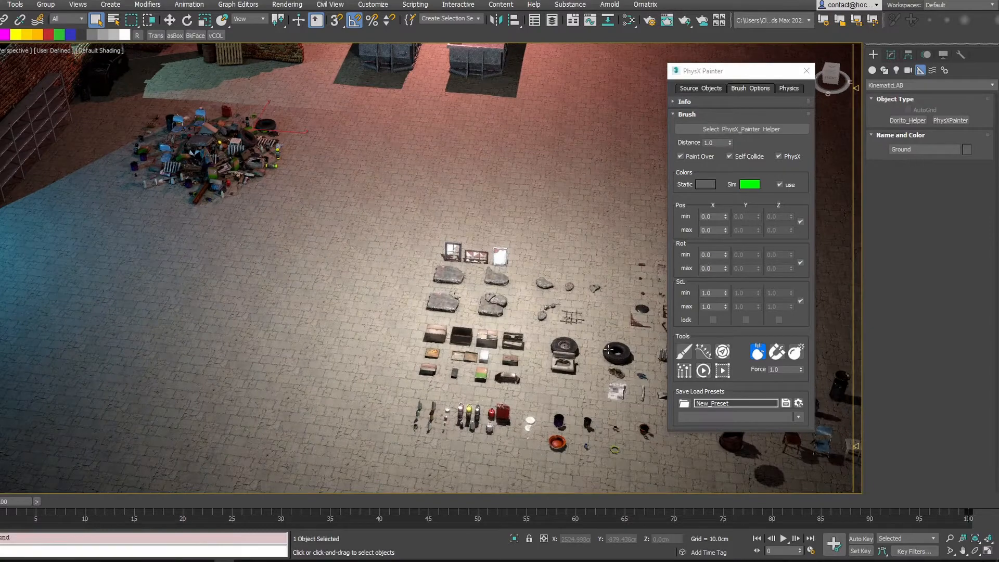
{"action": "left_click", "coordinate": [608, 350]}
{"action": "key", "text": "F4"}
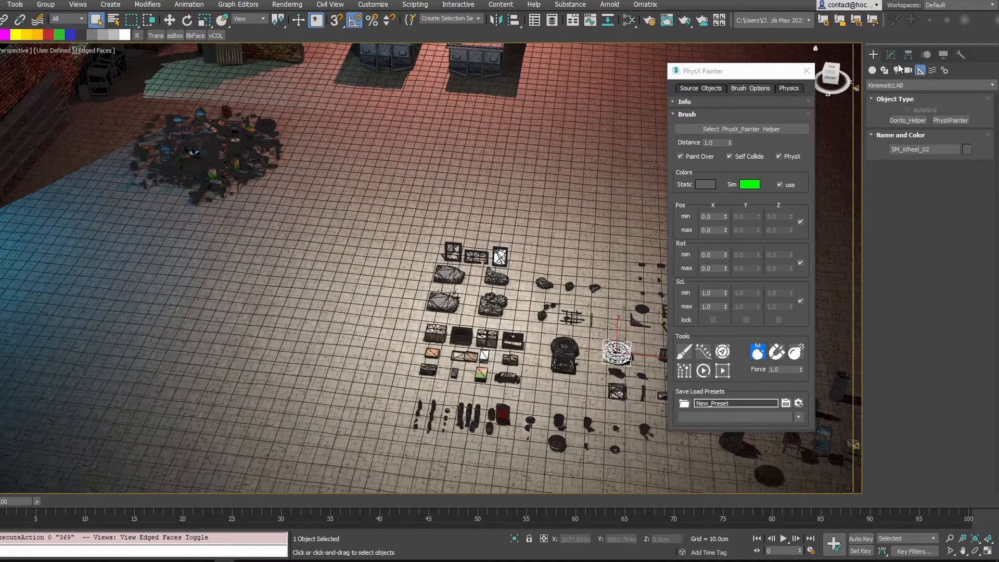
{"action": "left_click", "coordinate": [891, 55]}
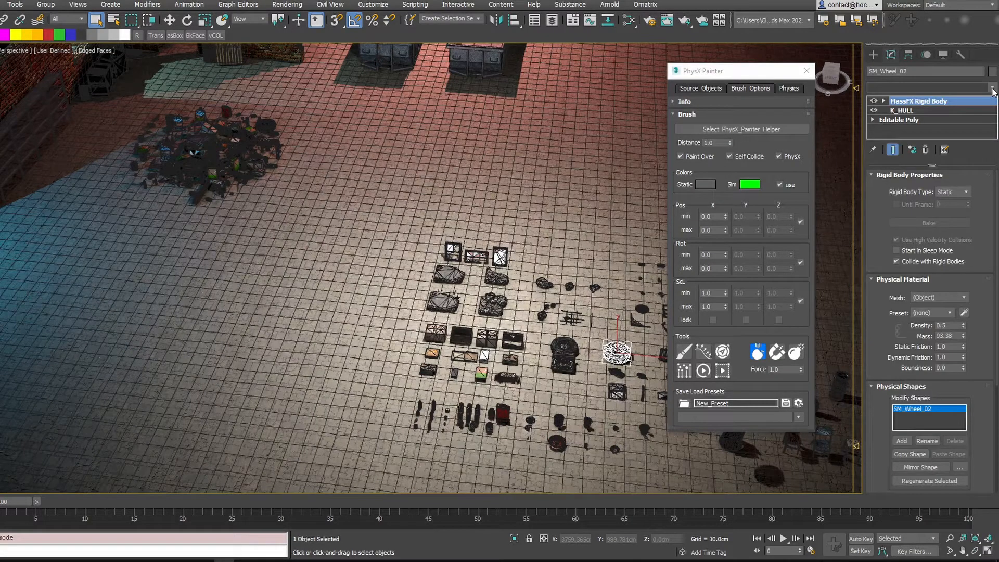
{"action": "left_click", "coordinate": [992, 87]}
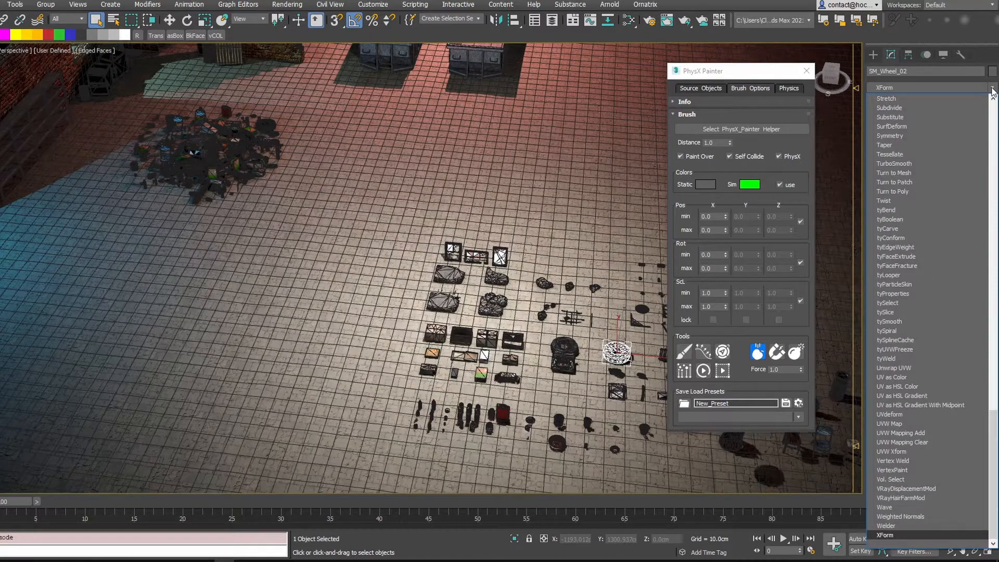
{"action": "left_click", "coordinate": [891, 538]}
{"action": "left_click", "coordinate": [884, 101]}
{"action": "left_click", "coordinate": [904, 111]}
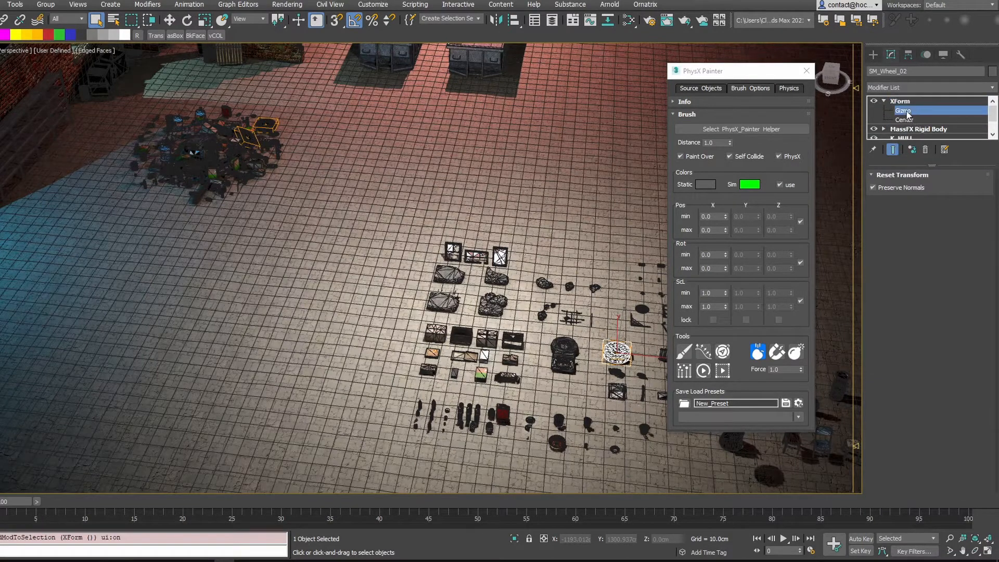
Stretch the wheel's XForm gizmo to about 10.9 times along Z and check the painted wheel instances in the pile.
{"action": "key", "text": "r"}
{"action": "left_click_drag", "start_coordinate": [621, 333], "coordinate": [632, 76]}
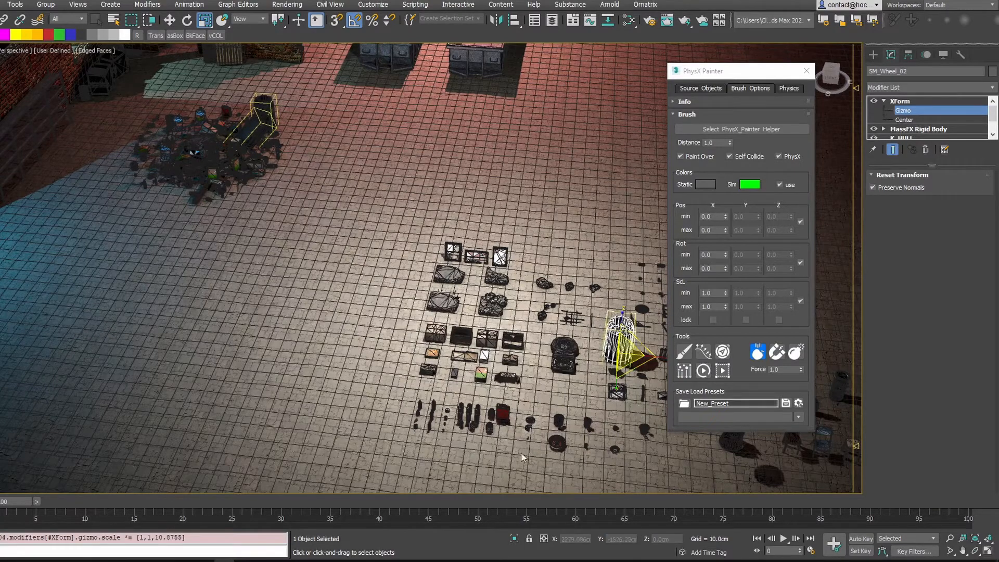
{"action": "middle_click_drag", "start_coordinate": [348, 161], "coordinate": [455, 283]}
{"action": "scroll", "coordinate": [354, 256], "scroll_direction": "up", "scroll_amount": 5}
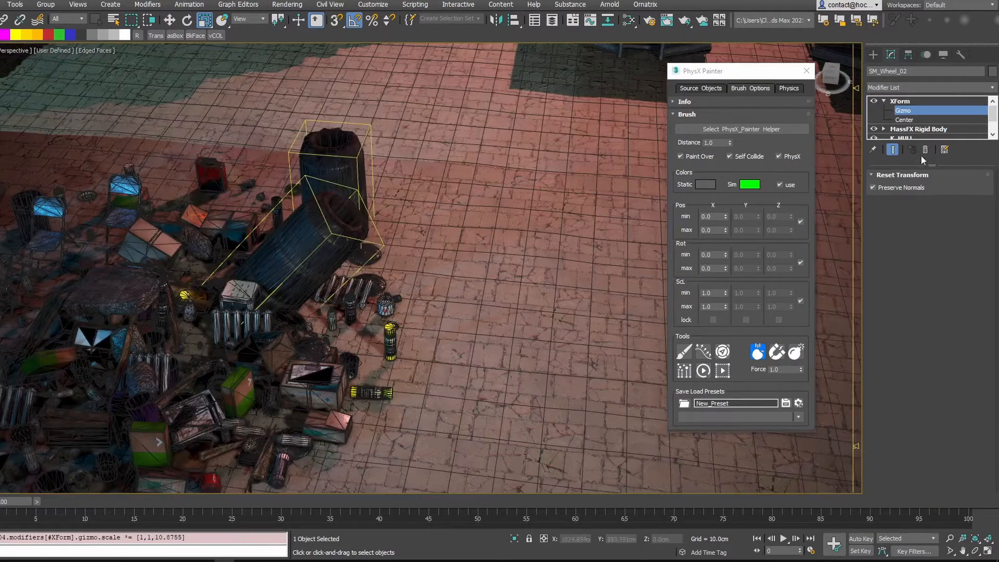
{"action": "scroll", "coordinate": [470, 306], "scroll_direction": "down", "scroll_amount": 10}
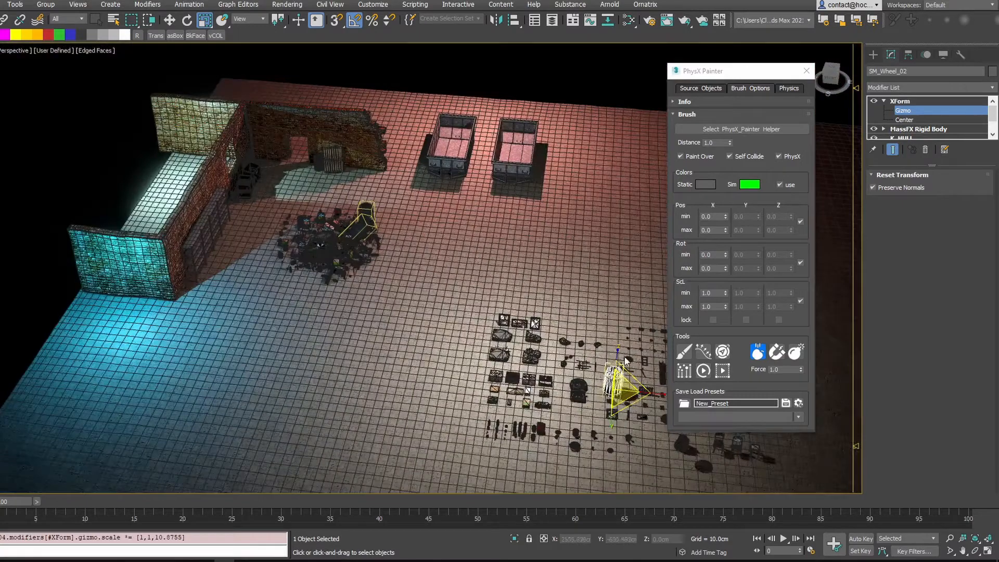
Cancel the further gizmo scaling, delete the XForm modifier from SM_Wheel_02, and check the painted pile.
{"action": "left_click_drag", "start_coordinate": [621, 356], "coordinate": [623, 285]}
{"action": "right_click", "coordinate": [622, 285]}
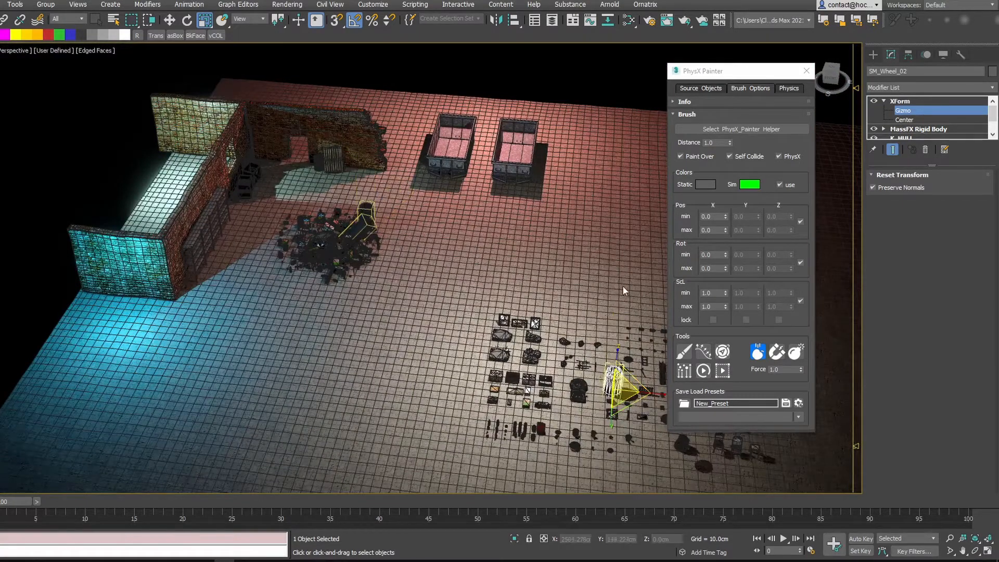
{"action": "left_click", "coordinate": [925, 149]}
{"action": "middle_click_drag", "start_coordinate": [525, 312], "coordinate": [478, 262]}
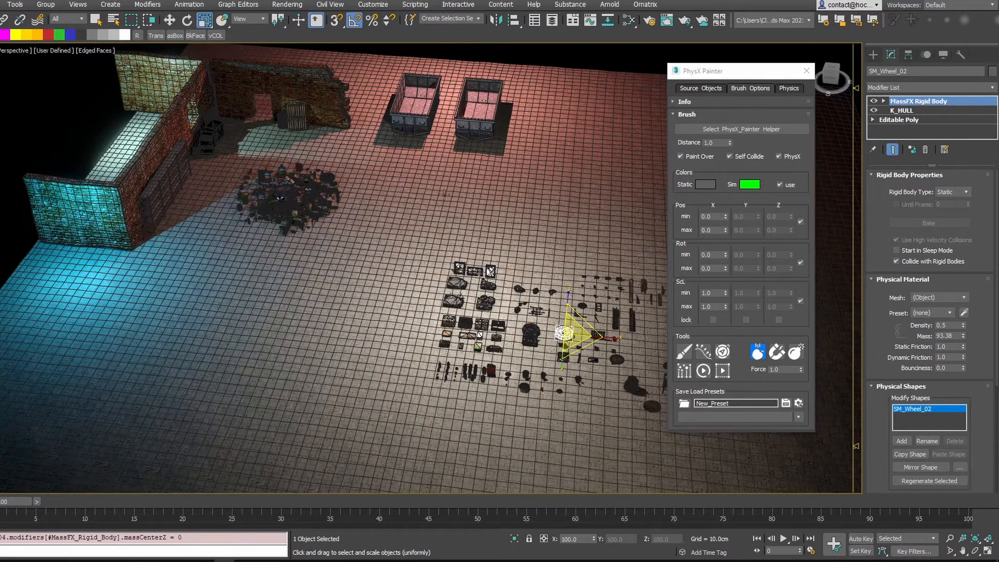
{"action": "middle_click_drag", "start_coordinate": [444, 195], "coordinate": [524, 254]}
{"action": "scroll", "coordinate": [384, 296], "scroll_direction": "up", "scroll_amount": 6}
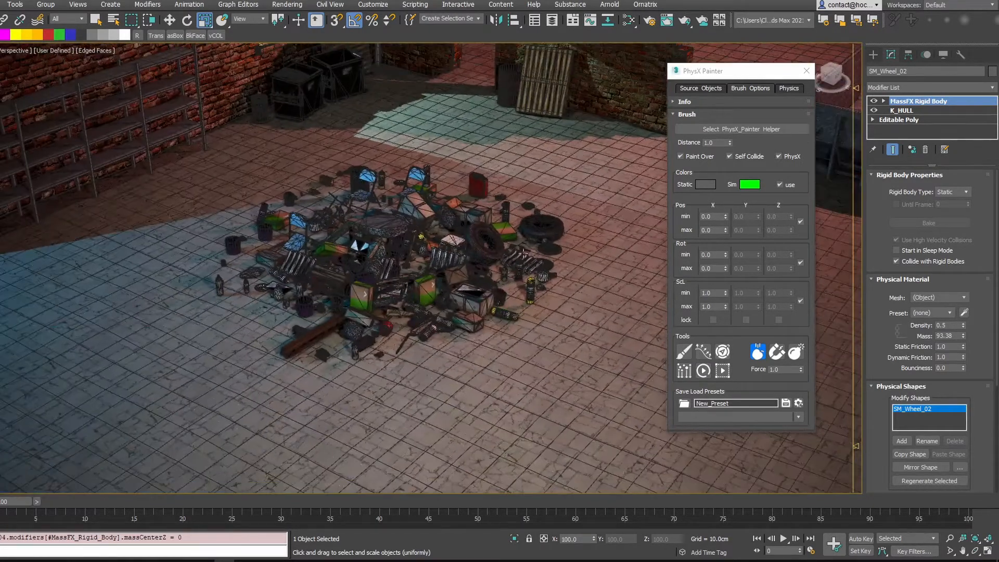
Reselect the helper, highlight all source objects through SM_NewsPaper_02 in its list, and turn the painted instances into independent copies.
{"action": "left_click", "coordinate": [751, 129]}
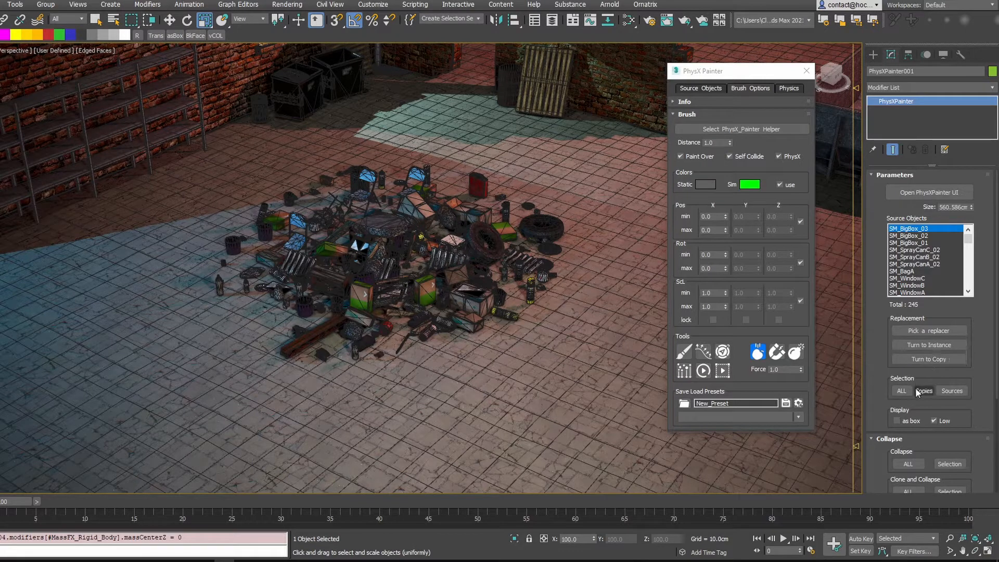
{"action": "left_click_drag", "start_coordinate": [969, 237], "coordinate": [967, 289]}
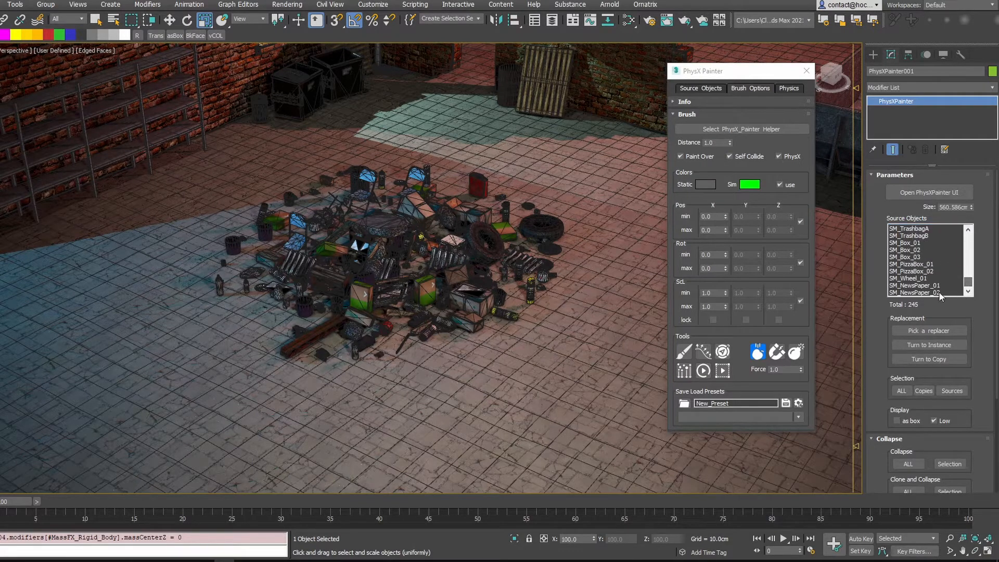
{"action": "left_click", "coordinate": [934, 293], "text": "shift"}
{"action": "left_click", "coordinate": [917, 360]}
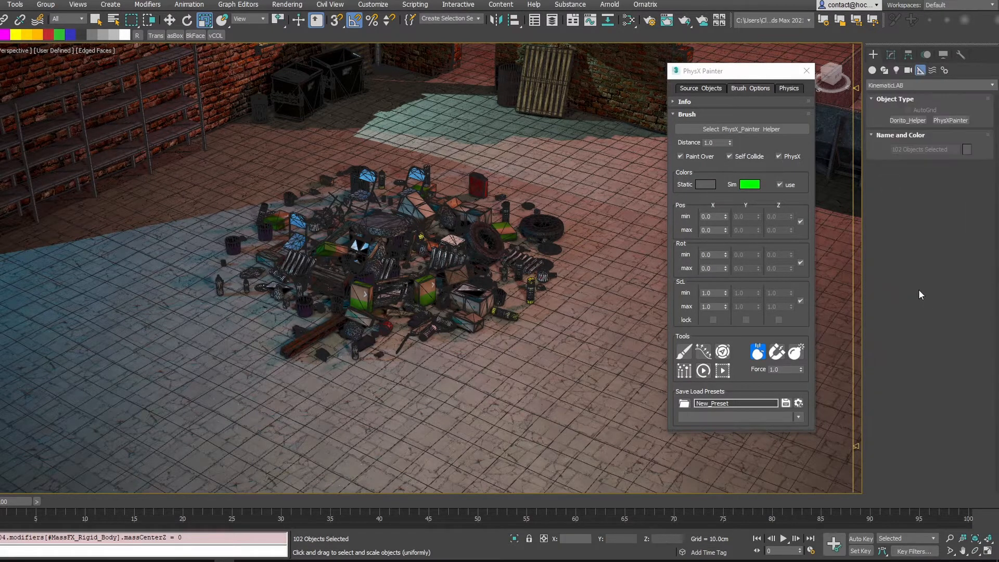
Reselect the helper, highlight SM_BigBox_01 through SM_WindowC in its source list, and turn their painted copies into instances.
{"action": "left_click", "coordinate": [891, 54]}
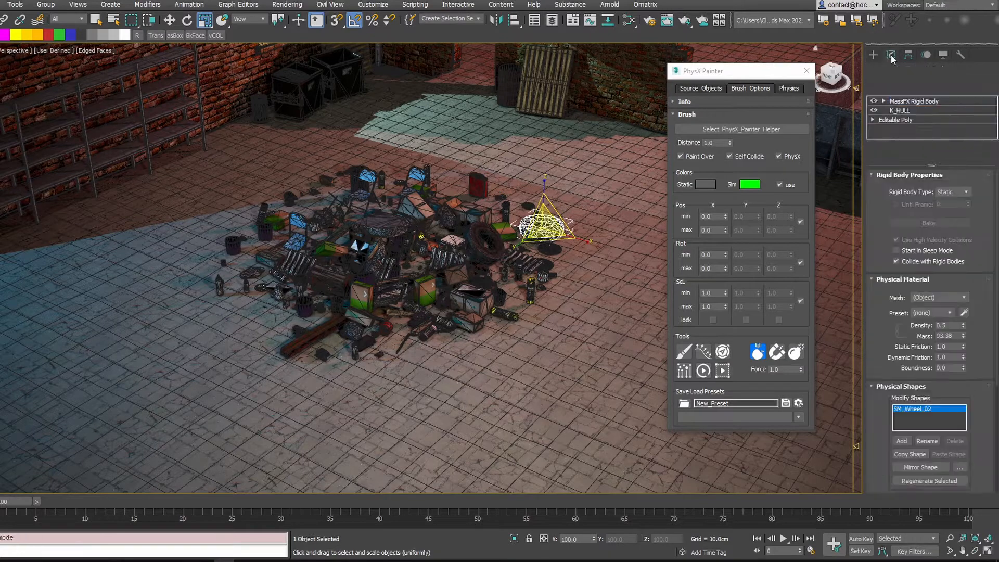
{"action": "left_click", "coordinate": [746, 128]}
{"action": "left_click", "coordinate": [921, 243]}
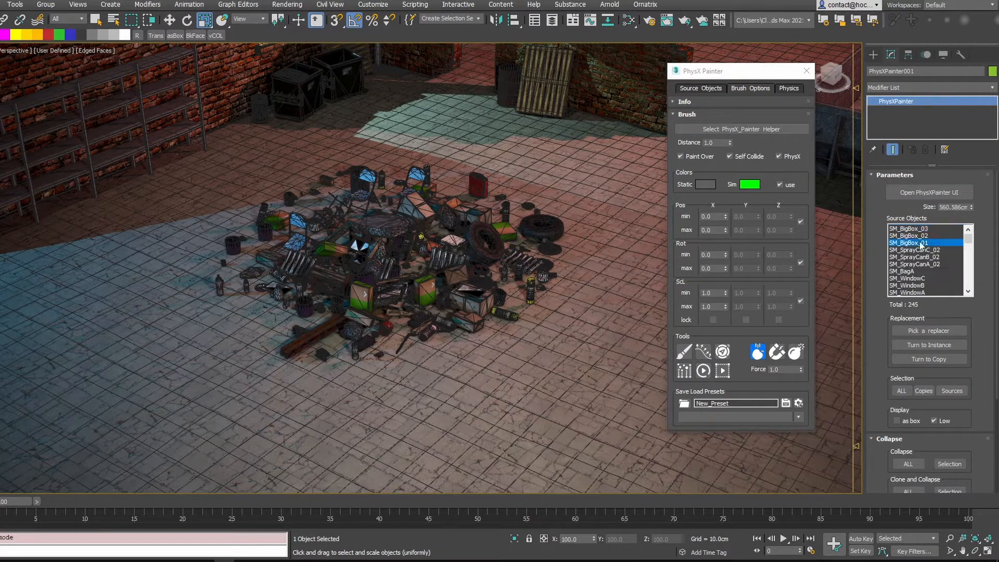
{"action": "left_click", "coordinate": [915, 279], "text": "shift"}
{"action": "left_click_drag", "start_coordinate": [968, 239], "coordinate": [968, 240]}
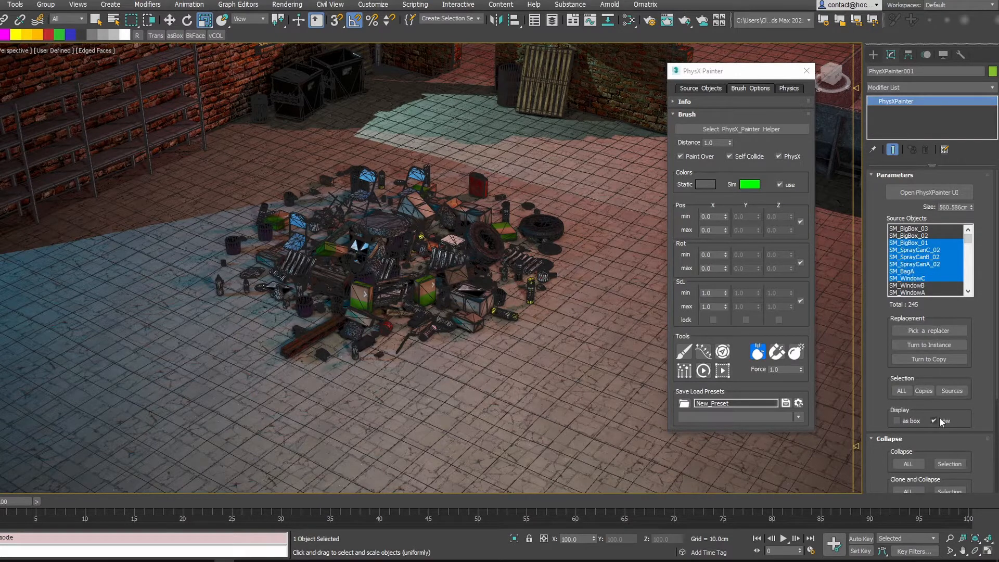
{"action": "left_click", "coordinate": [921, 346]}
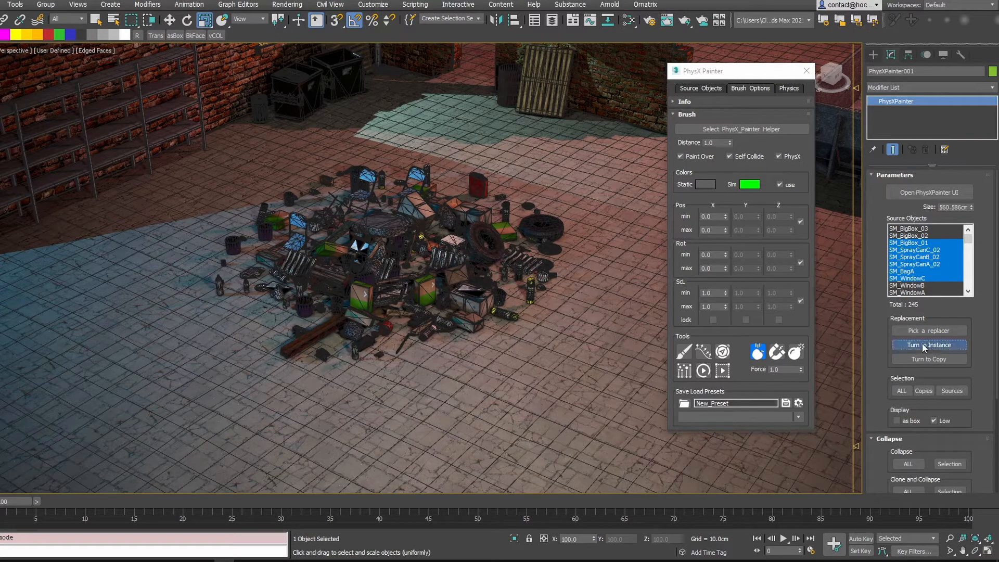
Bring the PhysX Painter helper back into the modifier settings and highlight only SM_SprayCanC_02 in its source list.
{"action": "middle_click_drag", "start_coordinate": [523, 284], "coordinate": [556, 281]}
{"action": "scroll", "coordinate": [501, 268], "scroll_direction": "down", "scroll_amount": 5}
{"action": "left_click", "coordinate": [750, 128]}
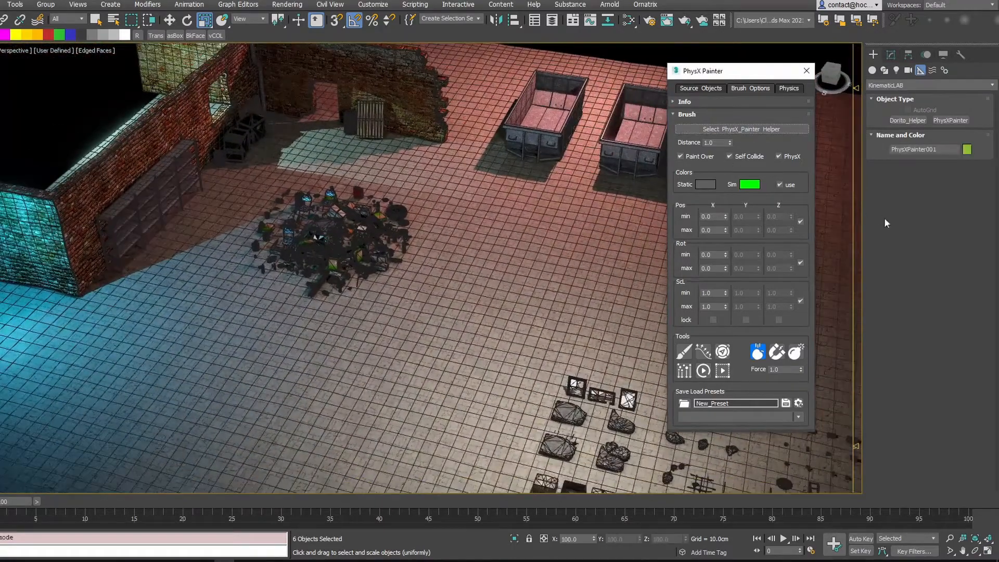
{"action": "left_click", "coordinate": [891, 54]}
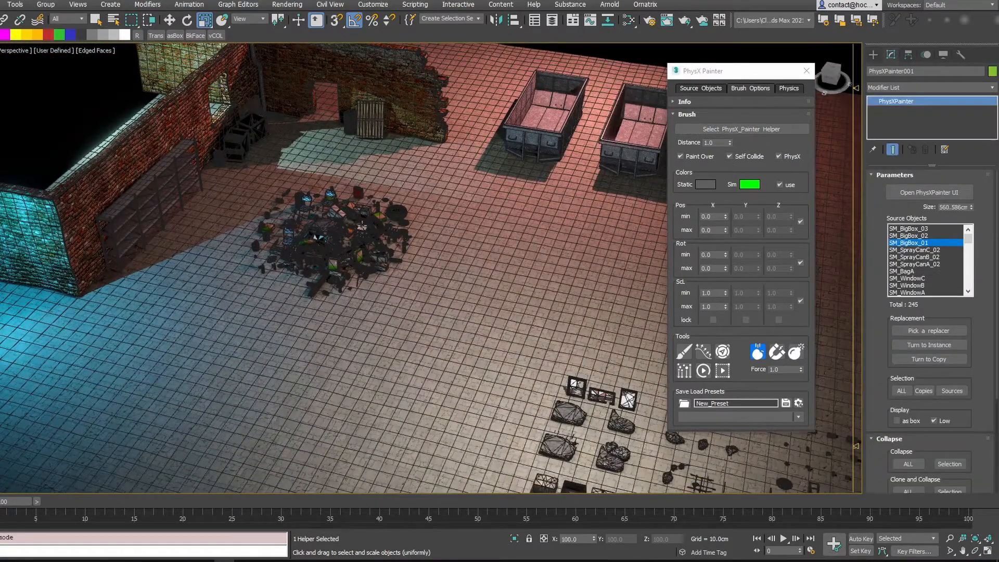
{"action": "left_click", "coordinate": [915, 250]}
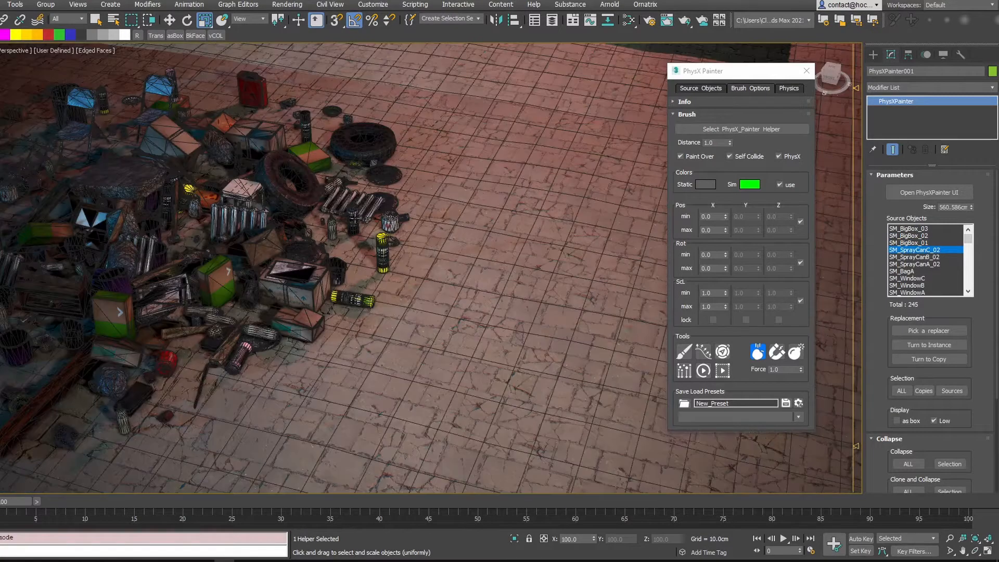
Select the painted wheel, radiator, slab and plank in turn to check each one's modifier stack.
{"action": "left_click", "coordinate": [312, 176]}
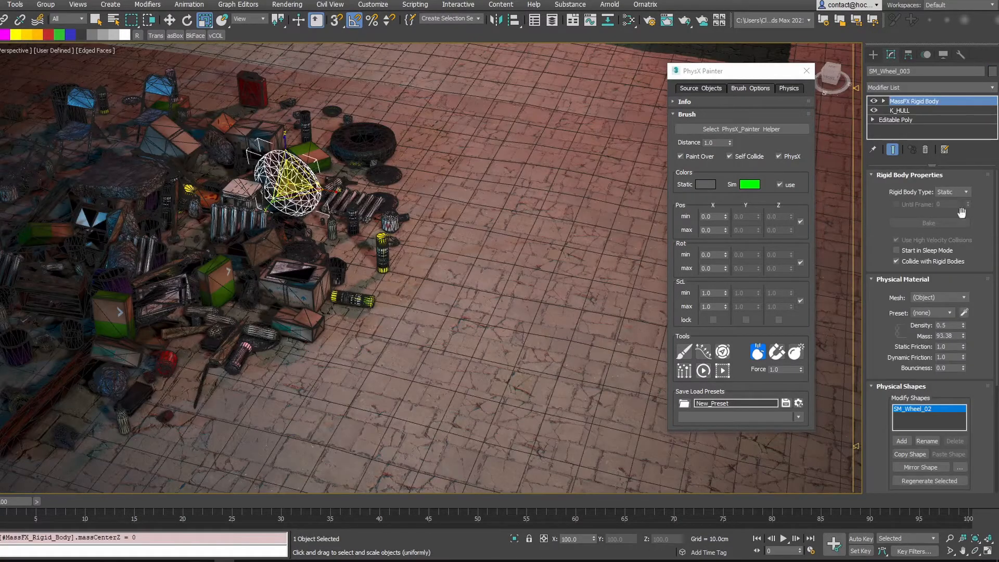
{"action": "left_click", "coordinate": [166, 222]}
{"action": "left_click", "coordinate": [233, 214]}
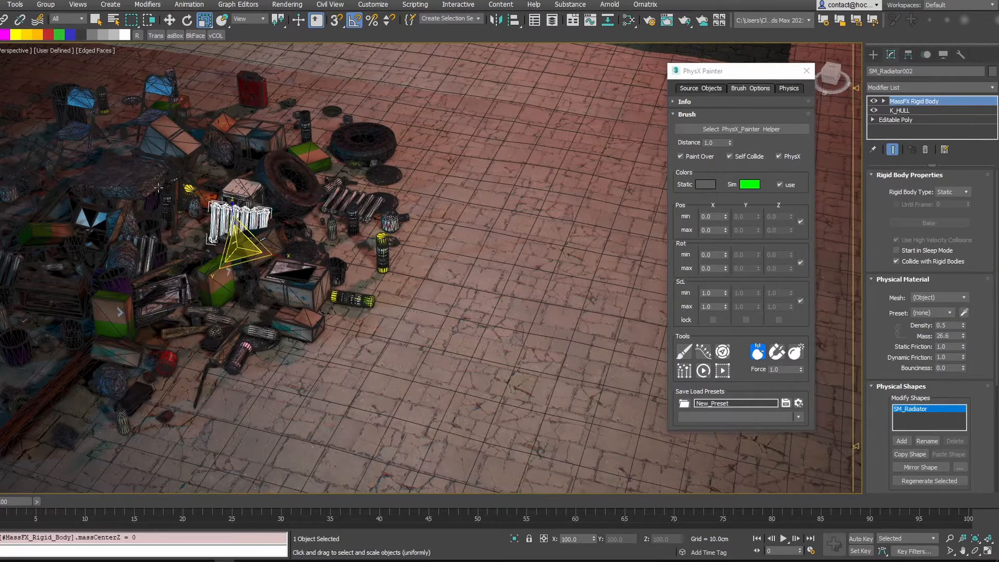
{"action": "left_click", "coordinate": [140, 183]}
{"action": "left_click", "coordinate": [119, 225]}
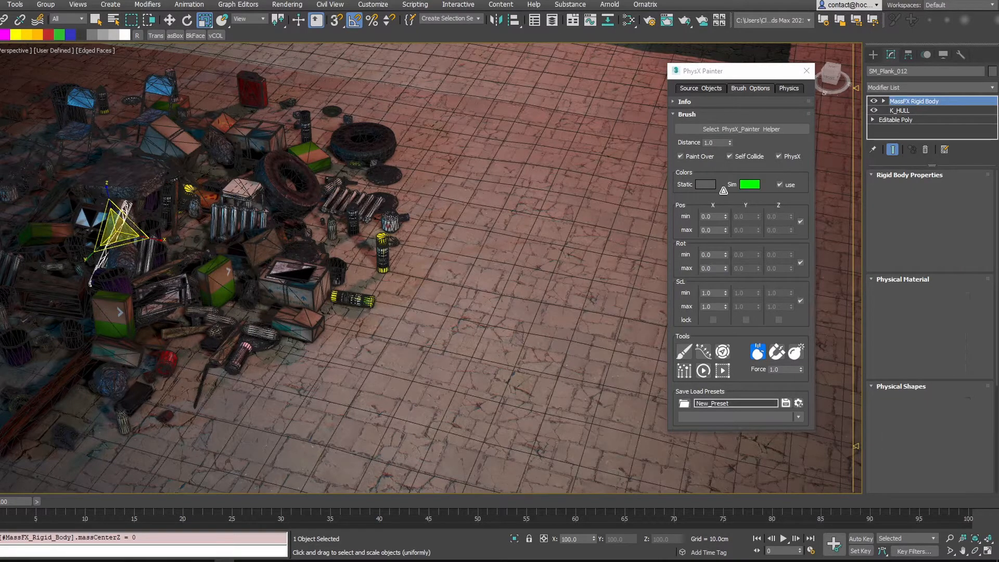
Reselect the helper, highlight every source object from SM_BigBox_03 through SM_NewsPaper_02, and turn their painted objects into copies.
{"action": "left_click", "coordinate": [766, 134]}
{"action": "scroll", "coordinate": [932, 260], "scroll_direction": "down", "scroll_amount": 3}
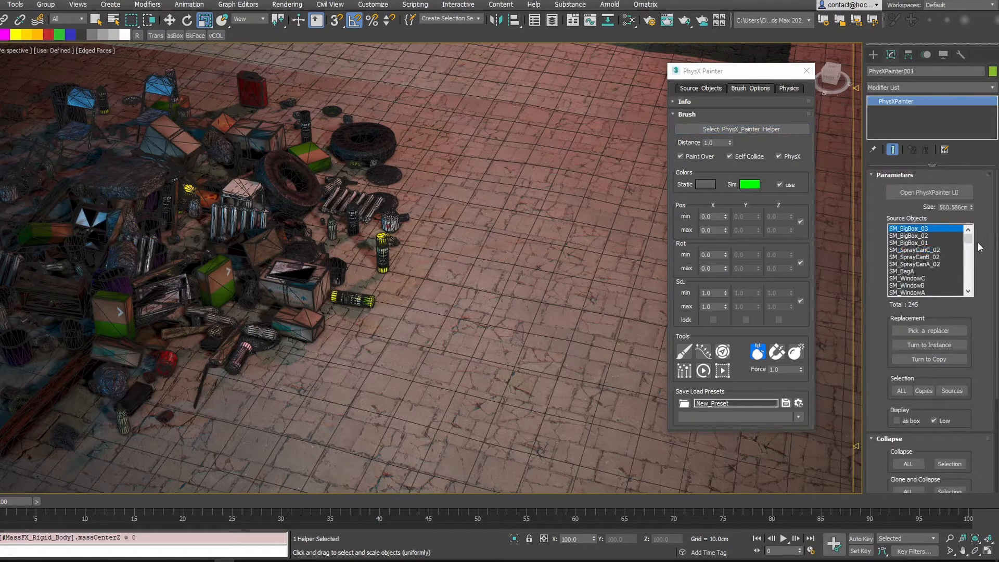
{"action": "left_click", "coordinate": [938, 294], "text": "shift"}
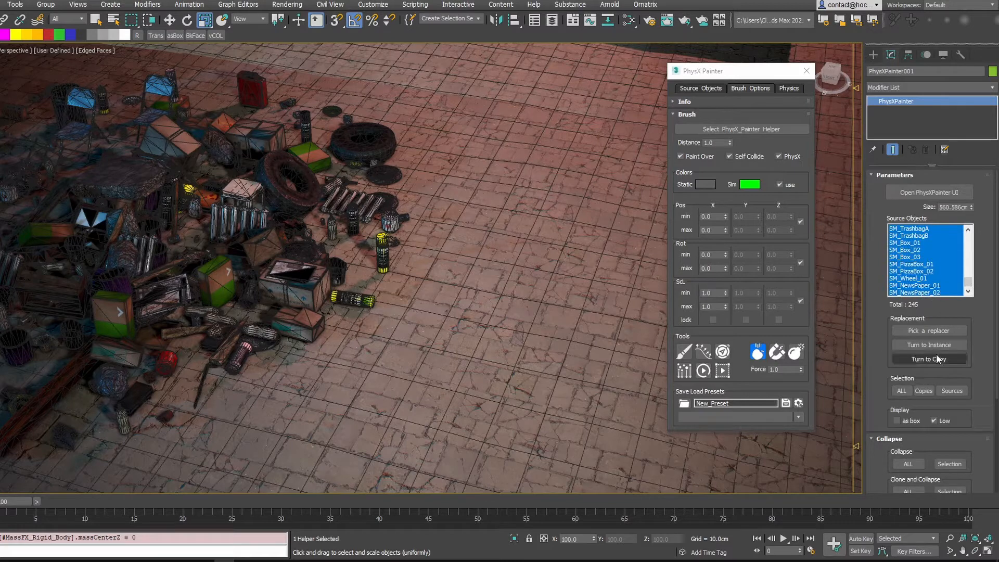
{"action": "left_click", "coordinate": [929, 359]}
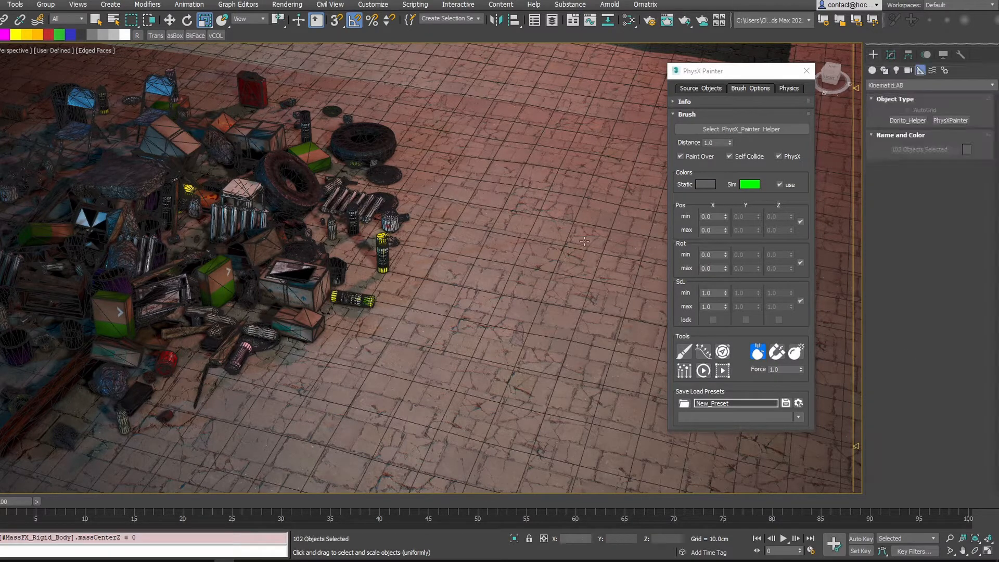
Return to the helper's parameters, frame the pile, and highlight SM_SprayCanC_02 through SM_WindowB in the source list.
{"action": "left_click", "coordinate": [891, 54]}
{"action": "left_click", "coordinate": [716, 129]}
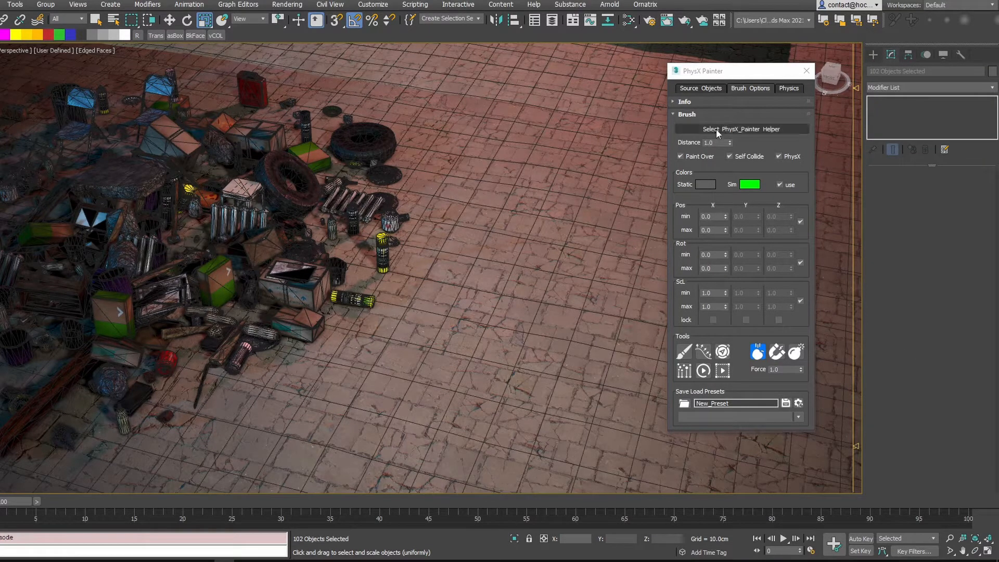
{"action": "key", "text": "z"}
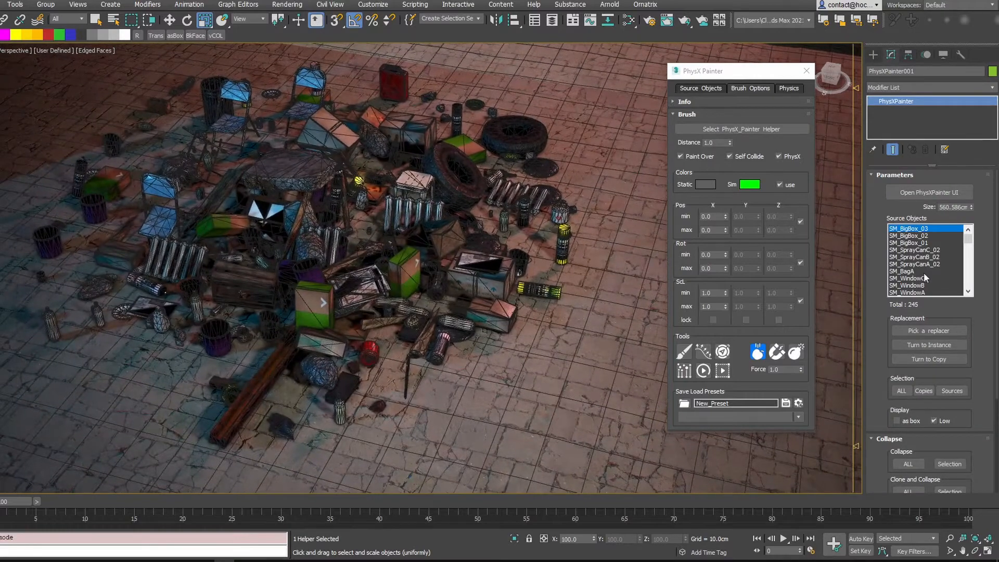
{"action": "left_click", "coordinate": [926, 252]}
{"action": "left_click", "coordinate": [923, 281], "text": "shift"}
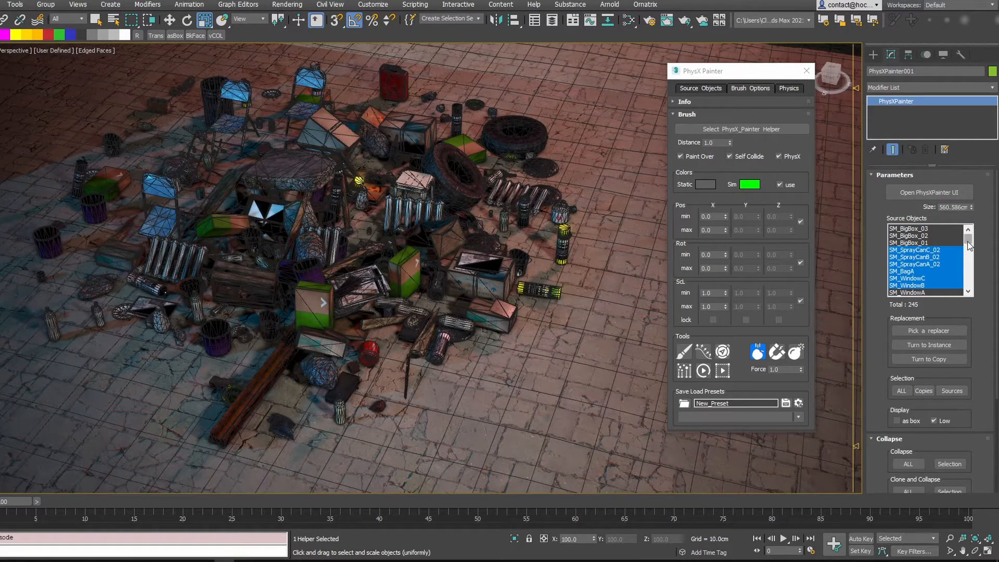
{"action": "scroll", "coordinate": [979, 378], "scroll_direction": "down", "scroll_amount": 3}
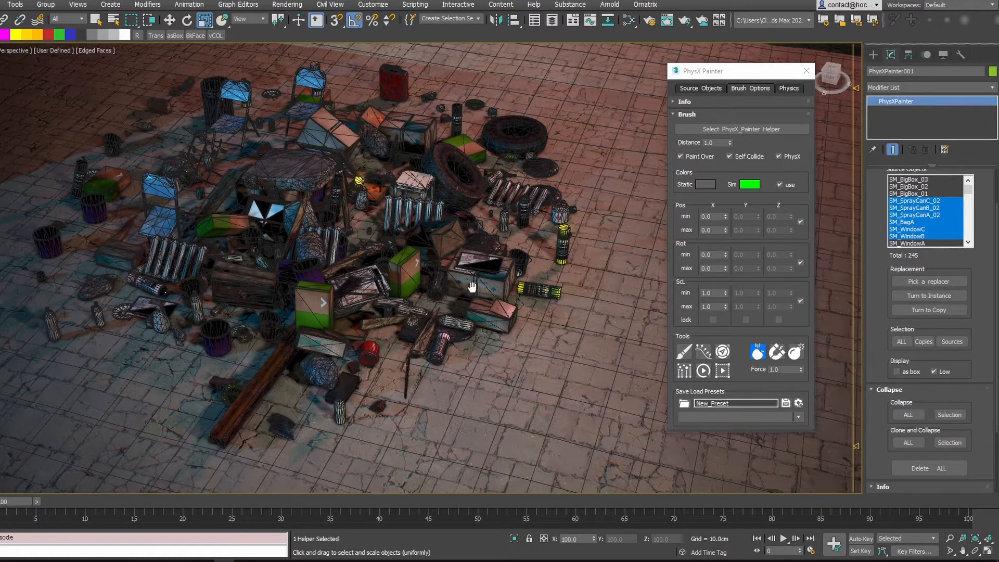
Turn off edged faces, preview the painted objects as bounding boxes, and restore their mesh display.
{"action": "middle_click_drag", "start_coordinate": [471, 286], "coordinate": [521, 320]}
{"action": "key", "text": "F4"}
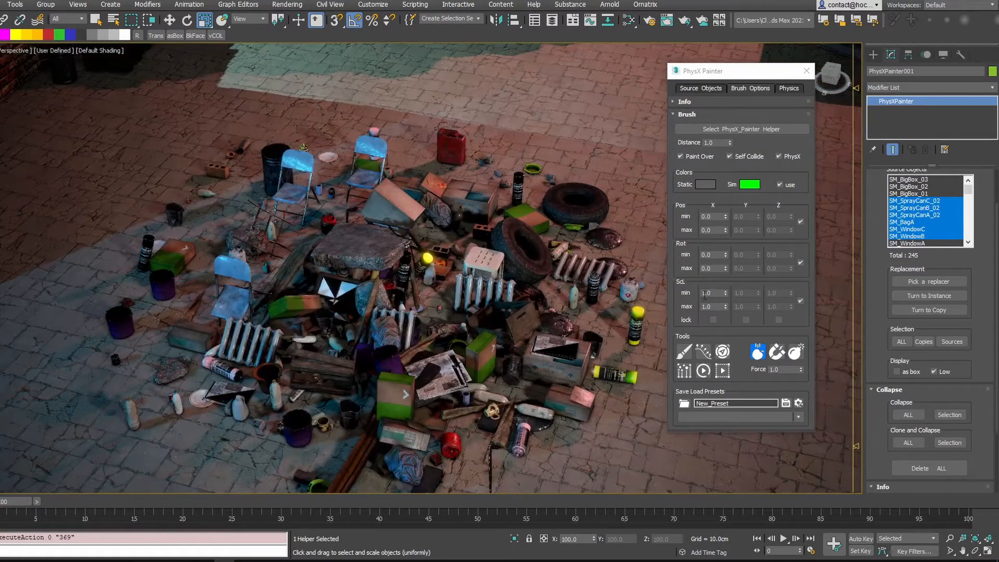
{"action": "left_click", "coordinate": [895, 371]}
{"action": "middle_click_drag", "start_coordinate": [571, 260], "coordinate": [473, 270], "text": "alt"}
{"action": "middle_click_drag", "start_coordinate": [400, 219], "coordinate": [438, 221], "text": "alt"}
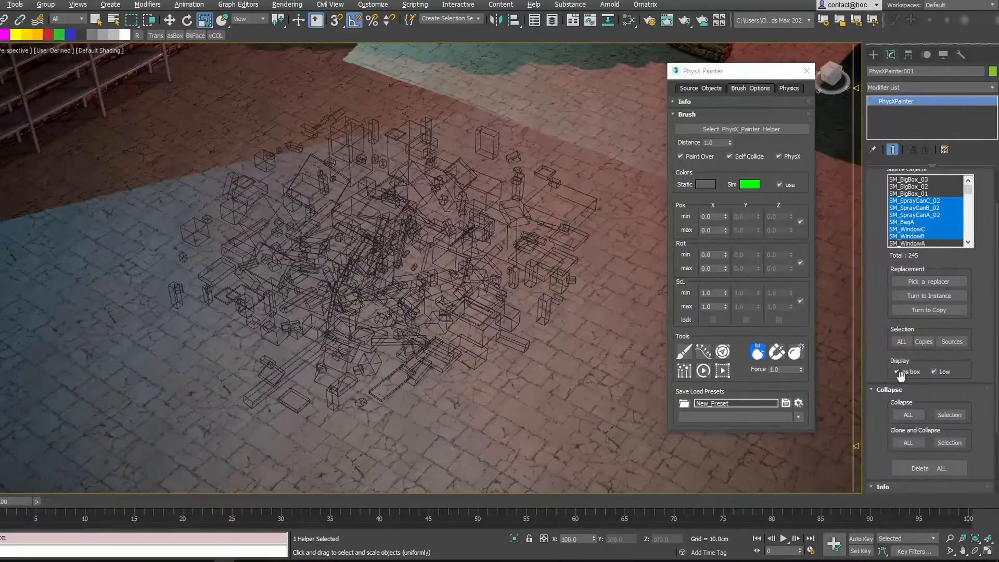
{"action": "left_click", "coordinate": [896, 371]}
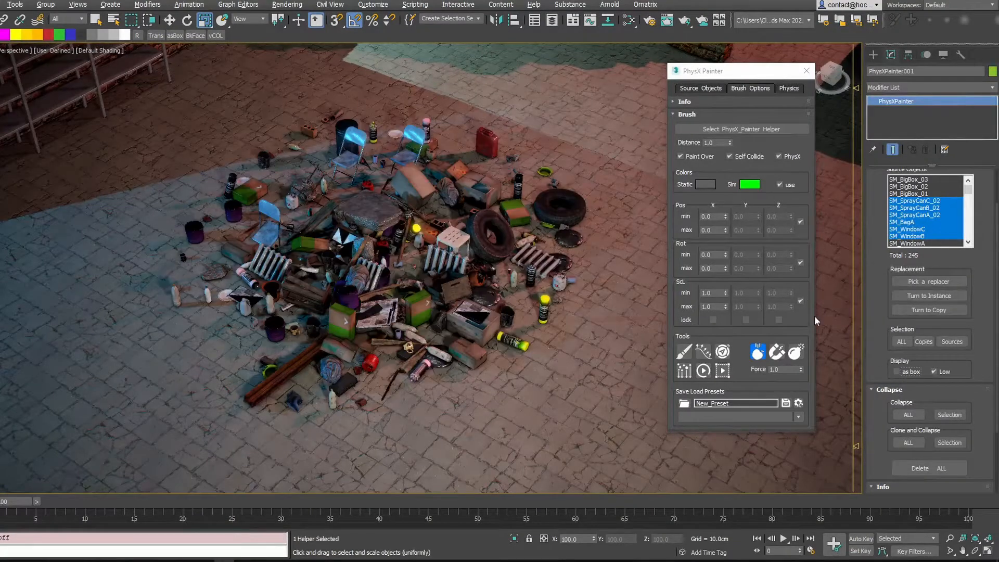
Toggle the helper's Low display for comparison and inspect the K_HULL modifier on the painted wheel.
{"action": "left_click", "coordinate": [933, 371]}
{"action": "left_click", "coordinate": [933, 372]}
{"action": "left_click", "coordinate": [933, 372]}
{"action": "left_click", "coordinate": [486, 237]}
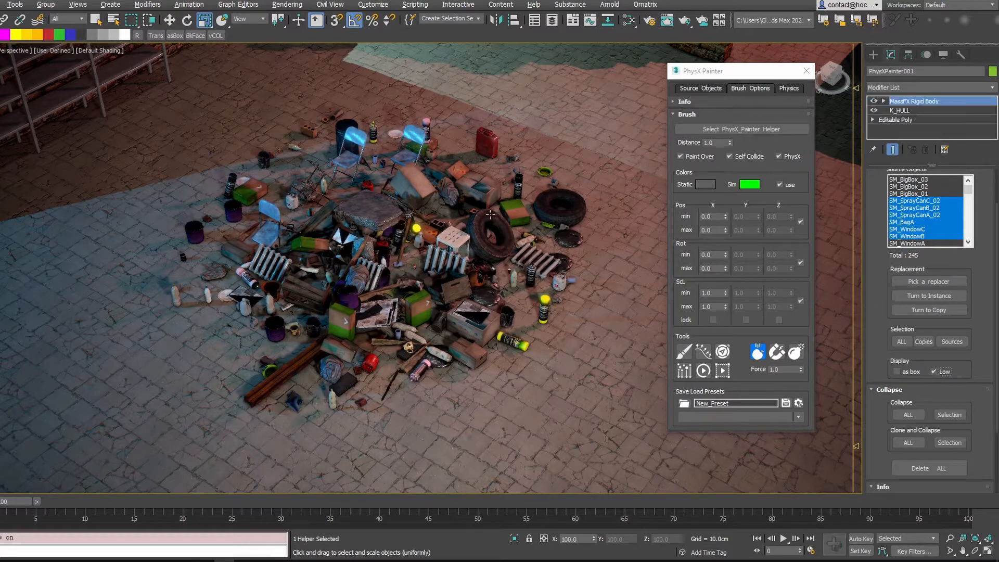
{"action": "left_click", "coordinate": [899, 111]}
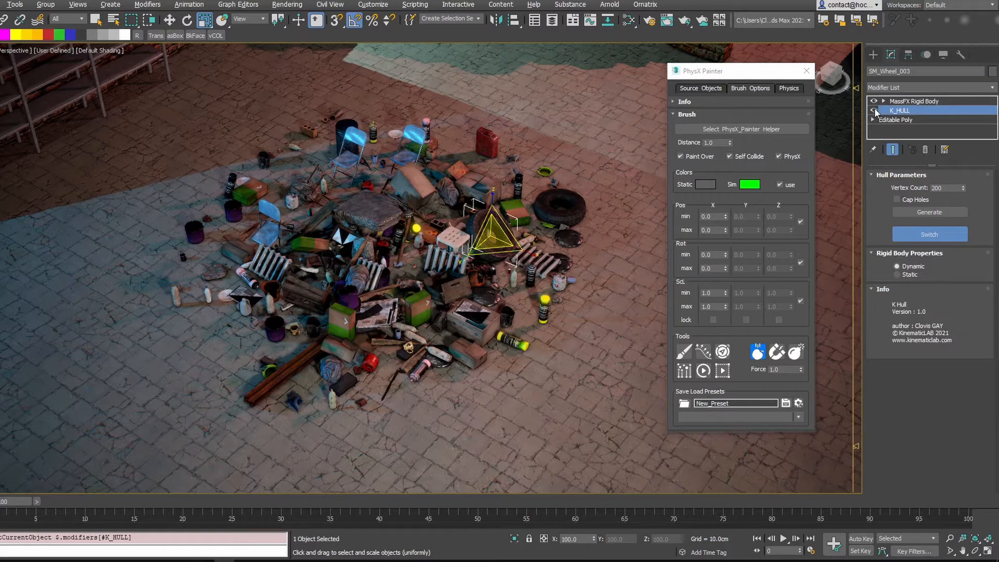
Reselect the helper, compare the pile with Low display on and off, and leave Low display off.
{"action": "left_click", "coordinate": [776, 125]}
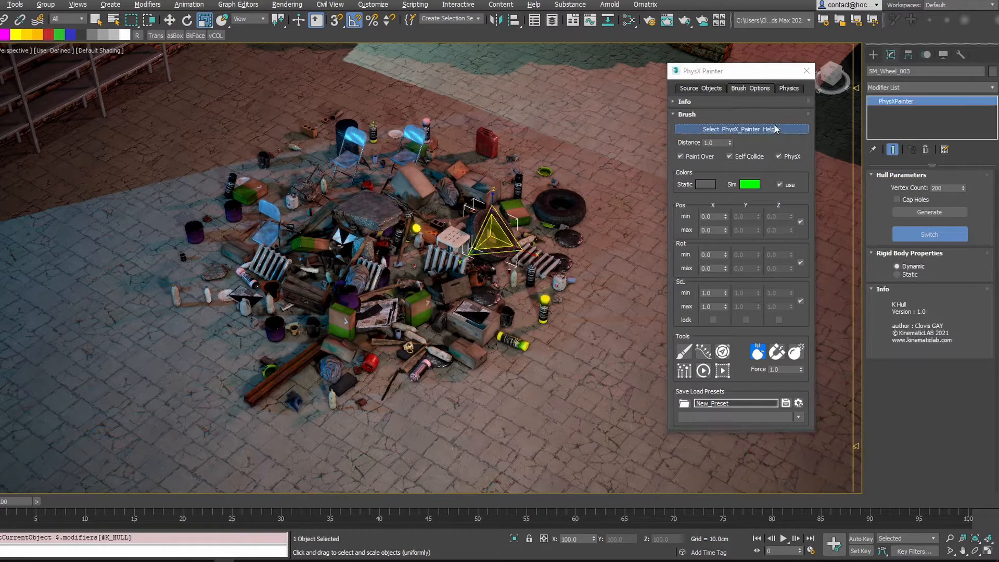
{"action": "left_click", "coordinate": [933, 420]}
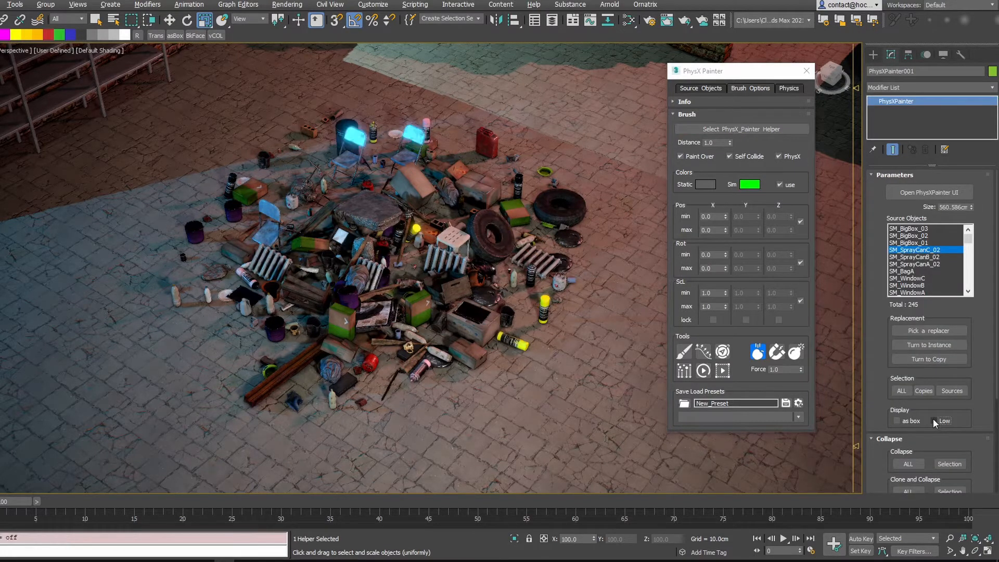
{"action": "left_click", "coordinate": [933, 420]}
{"action": "middle_click_drag", "start_coordinate": [362, 305], "coordinate": [424, 259]}
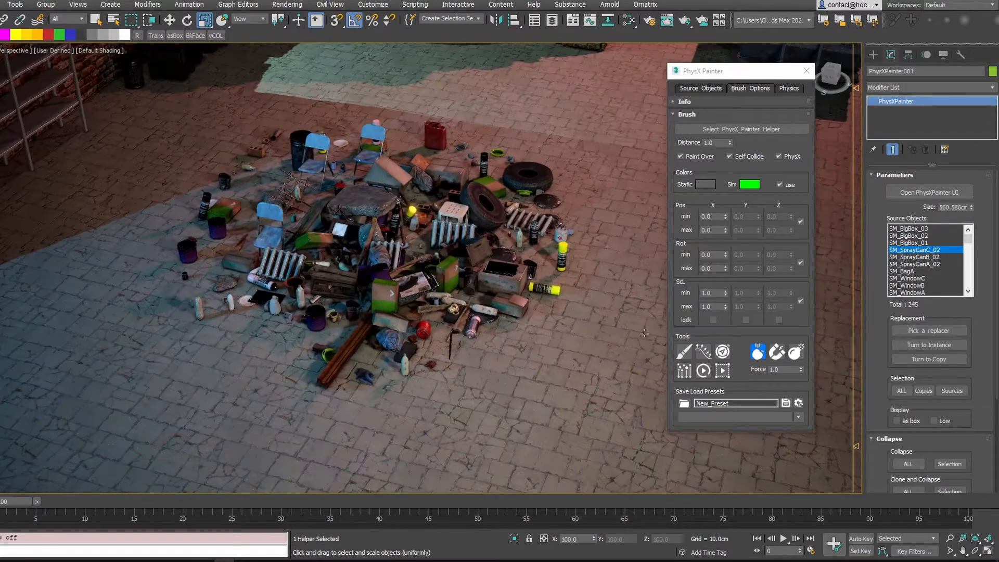
{"action": "left_click", "coordinate": [933, 421]}
{"action": "left_click", "coordinate": [933, 420]}
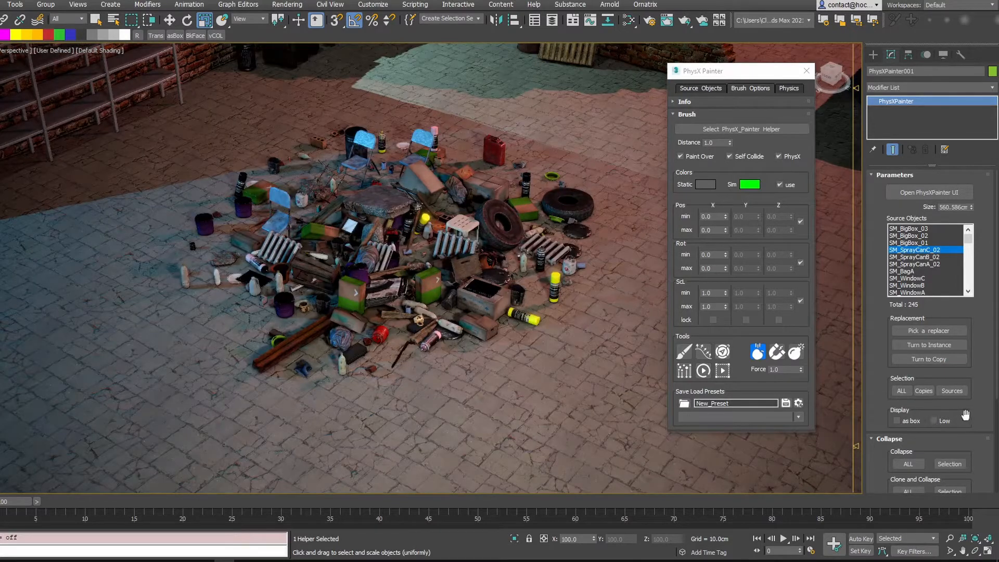
Show edged faces, inspect the painted wheel and two neighbouring props, and return to the helper.
{"action": "left_click_drag", "start_coordinate": [965, 415], "coordinate": [970, 234]}
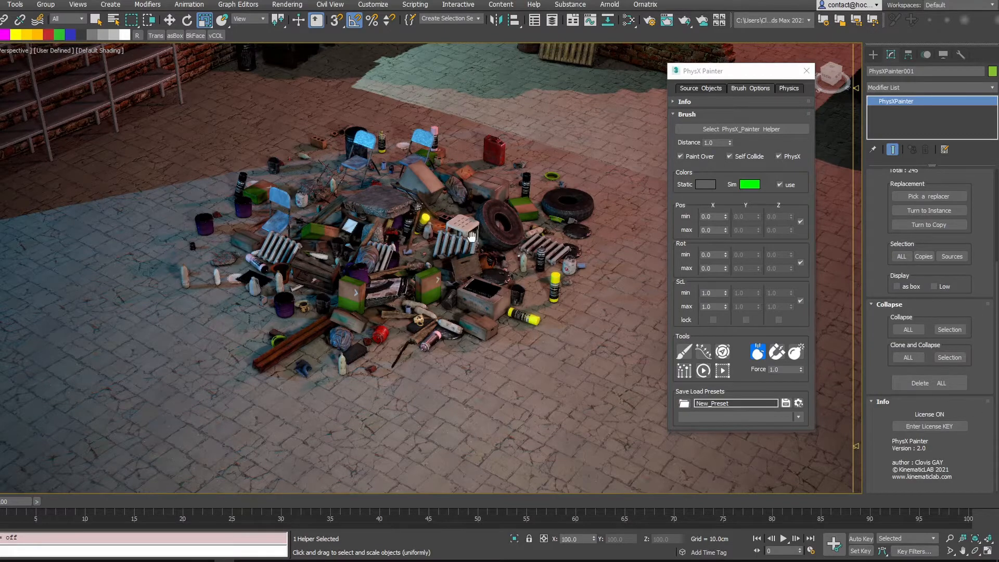
{"action": "scroll", "coordinate": [523, 226], "scroll_direction": "up", "scroll_amount": 5}
{"action": "key", "text": "F4"}
{"action": "left_click", "coordinate": [502, 236]}
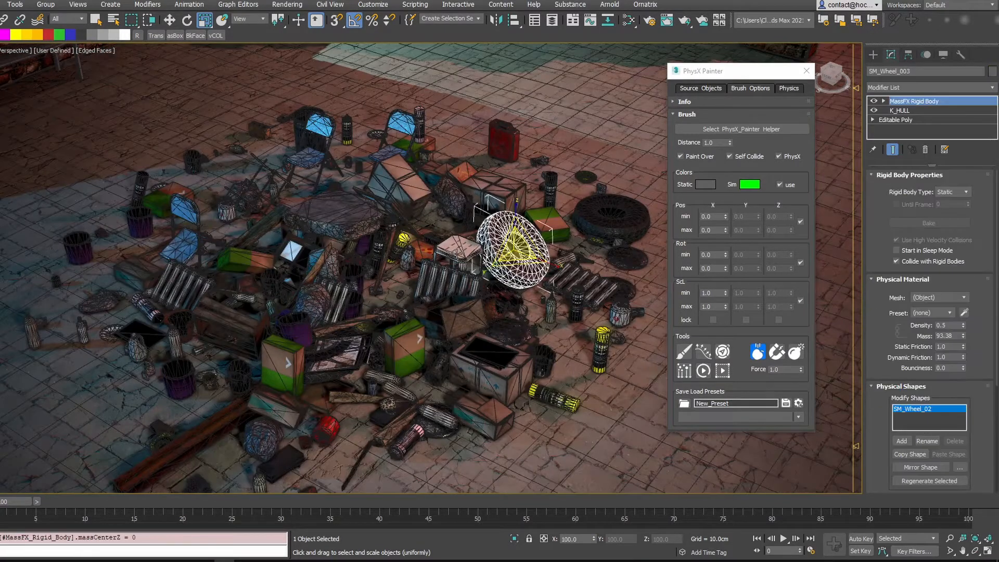
{"action": "left_click", "coordinate": [457, 253]}
{"action": "left_click", "coordinate": [496, 199]}
{"action": "left_click", "coordinate": [759, 126]}
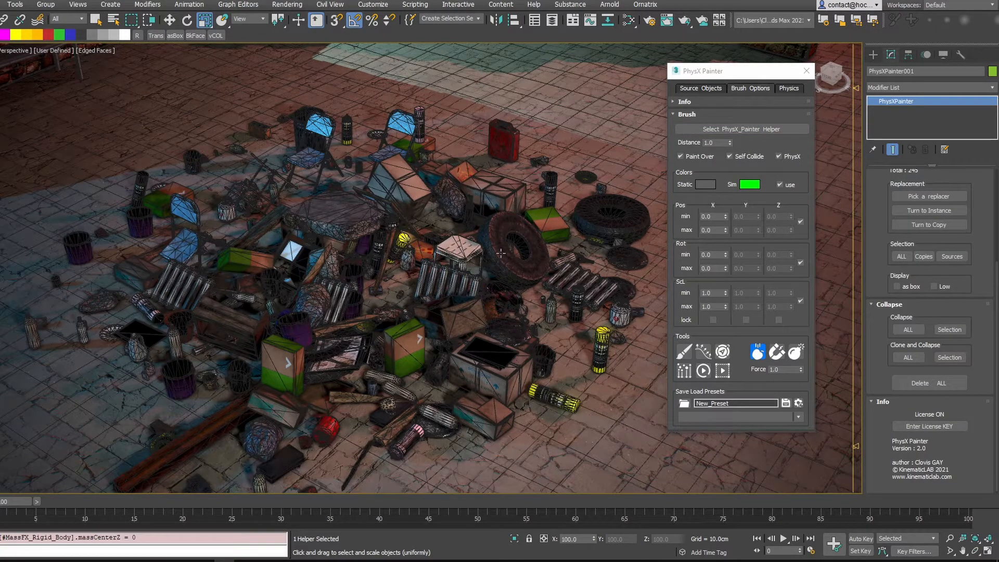
Switch to plain object selection, box-select the painted props around the two wheels, and reselect the helper to reach its Collapse options.
{"action": "middle_click_drag", "start_coordinate": [501, 253], "coordinate": [458, 226]}
{"action": "scroll", "coordinate": [414, 224], "scroll_direction": "down", "scroll_amount": 4}
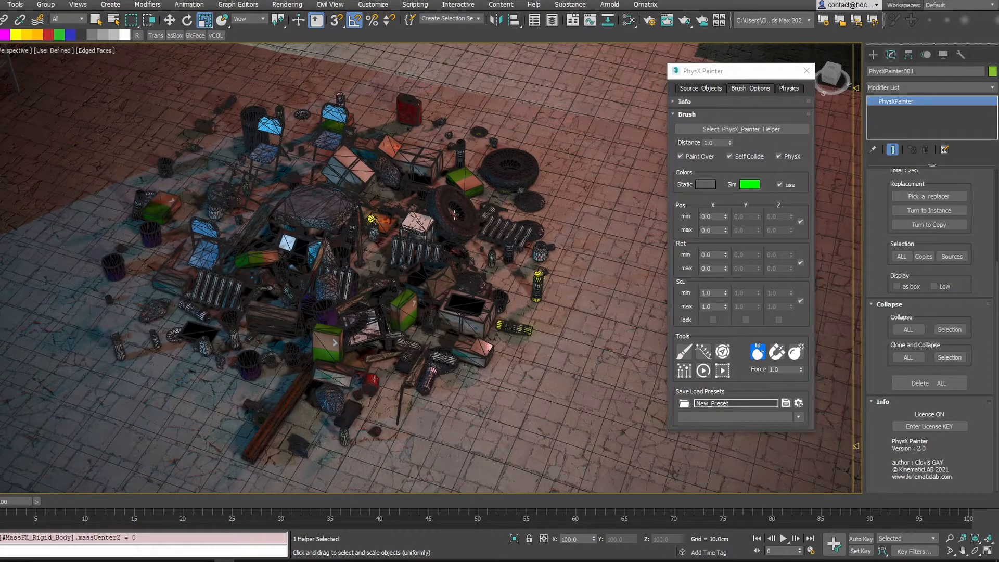
{"action": "scroll", "coordinate": [447, 213], "scroll_direction": "down", "scroll_amount": 5}
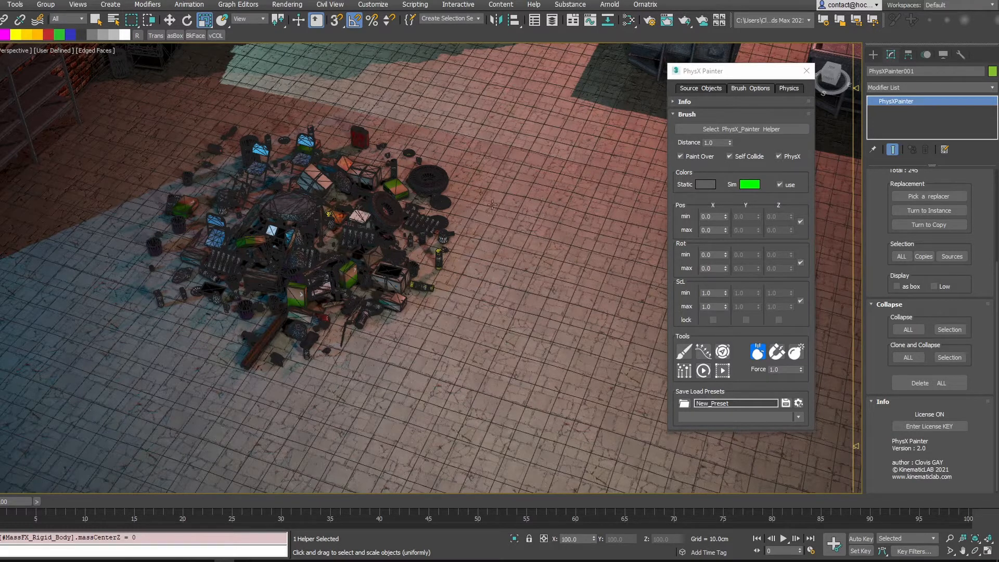
{"action": "middle_click_drag", "start_coordinate": [492, 204], "coordinate": [513, 217]}
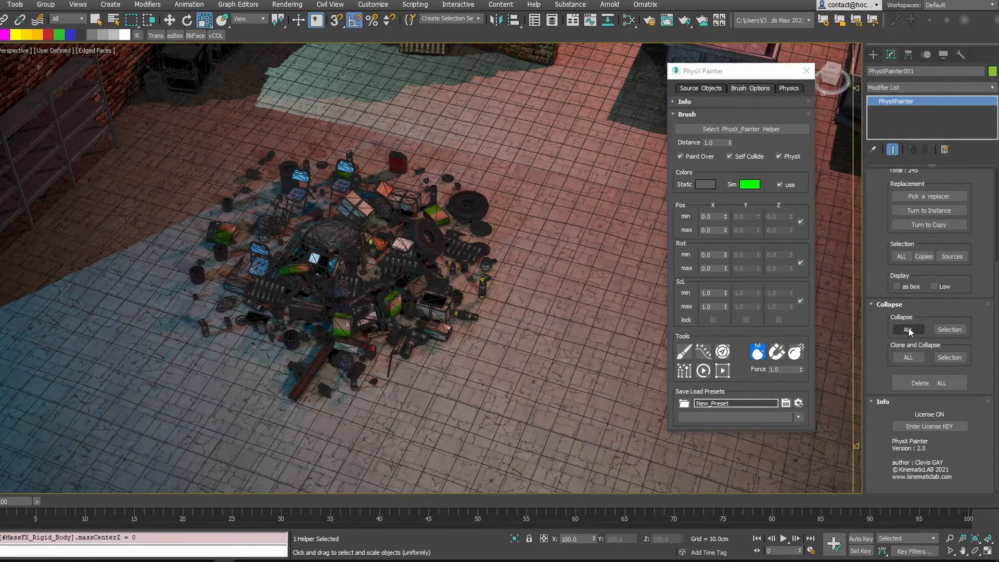
{"action": "left_click", "coordinate": [490, 168]}
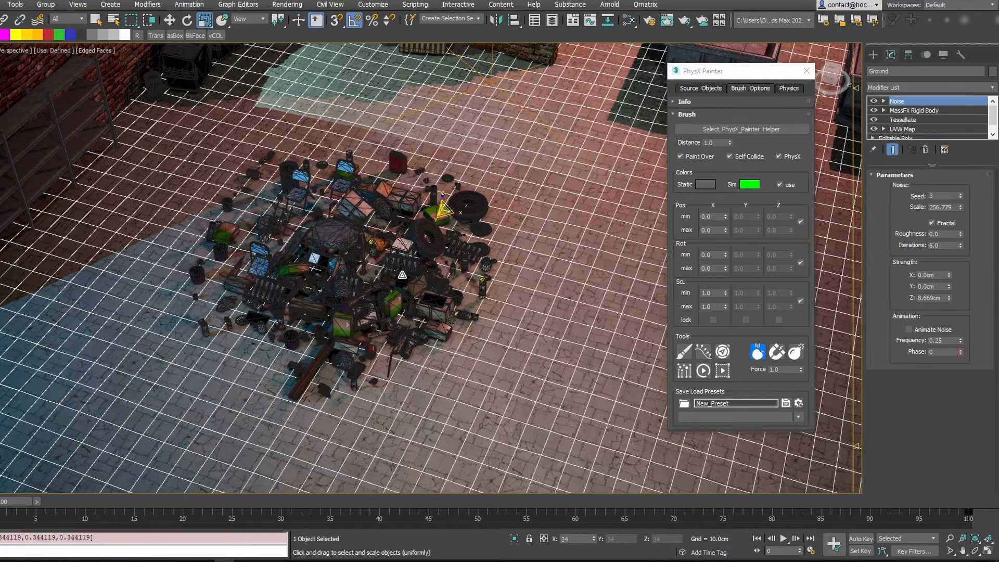
{"action": "left_click", "coordinate": [95, 22]}
{"action": "left_click_drag", "start_coordinate": [532, 174], "coordinate": [381, 290]}
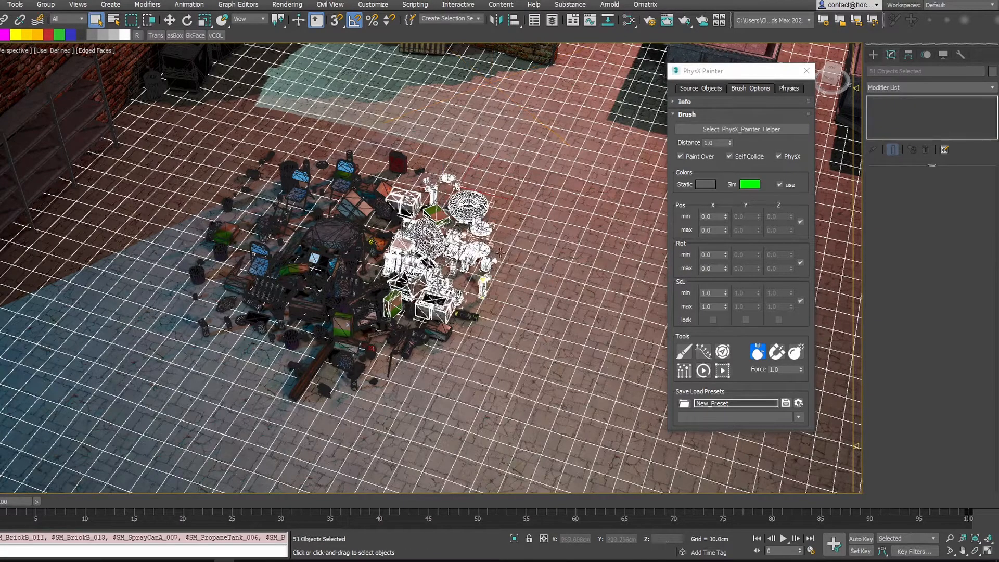
{"action": "left_click", "coordinate": [751, 129]}
{"action": "scroll", "coordinate": [931, 399], "scroll_direction": "down", "scroll_amount": 3}
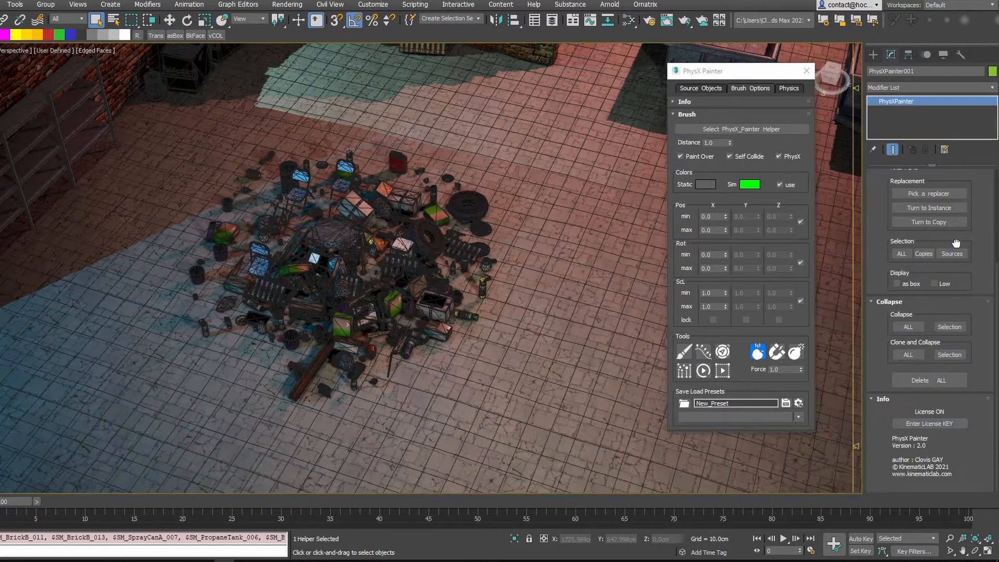
Clone and collapse all painted objects into one mesh and move the collapsed copy onto the empty floor beside the pile.
{"action": "left_click", "coordinate": [942, 355]}
{"action": "middle_click_drag", "start_coordinate": [567, 266], "coordinate": [530, 263]}
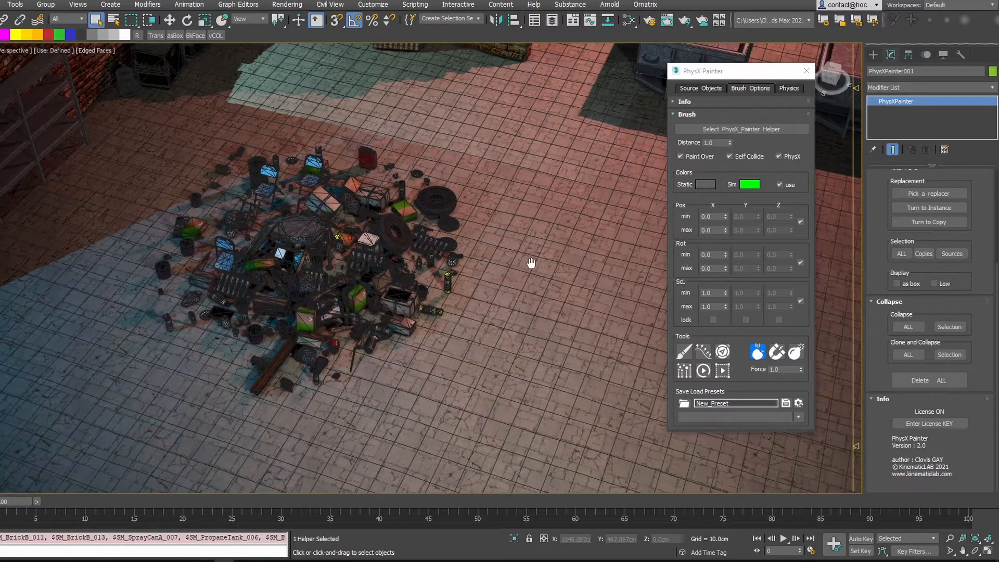
{"action": "left_click", "coordinate": [908, 355]}
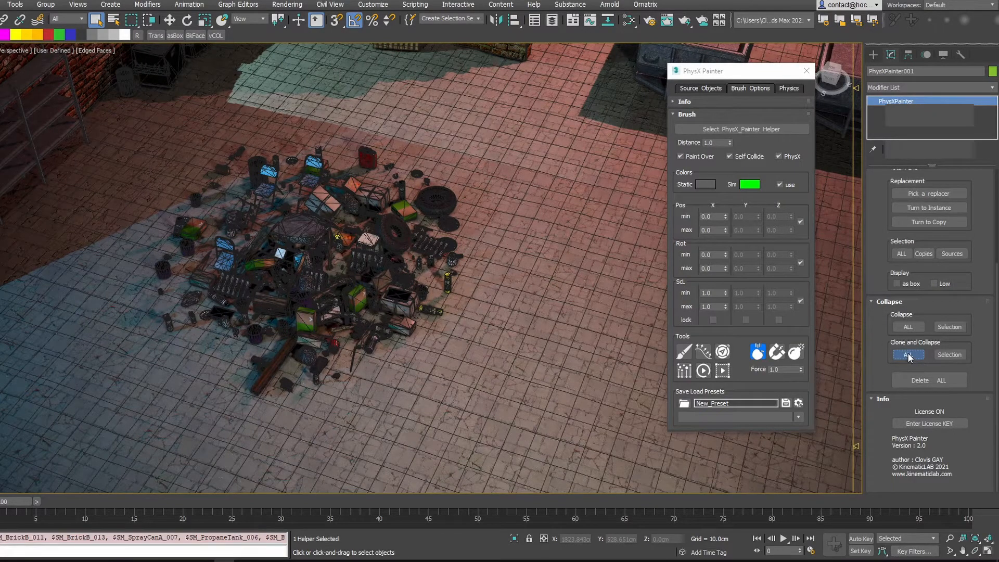
{"action": "middle_click_drag", "start_coordinate": [571, 288], "coordinate": [518, 266]}
{"action": "key", "text": "w"}
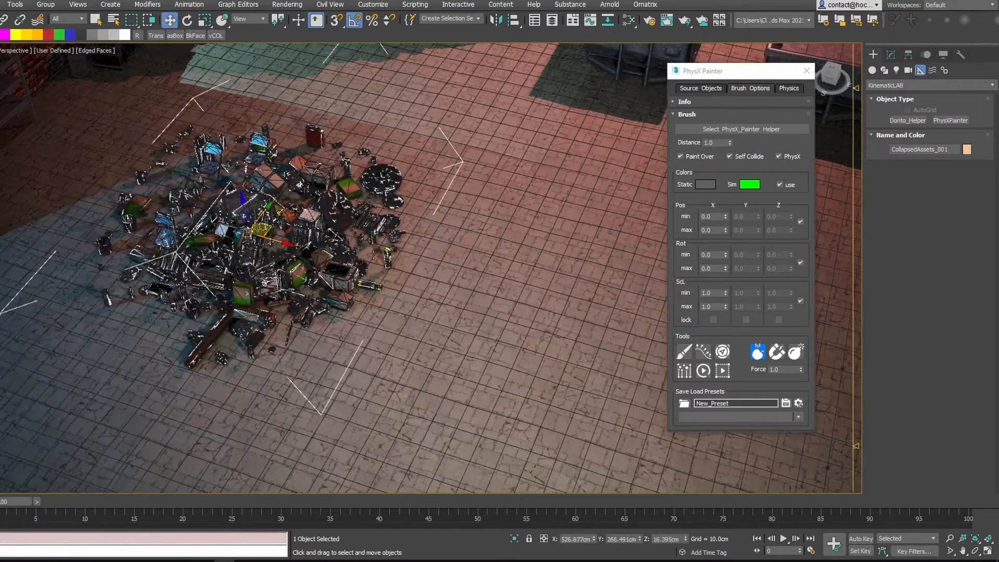
{"action": "left_click_drag", "start_coordinate": [279, 240], "coordinate": [578, 316]}
Inspect the collapsed copy with edged faces off and on, and check its Editable Mesh modifier stack.
{"action": "middle_click_drag", "start_coordinate": [575, 286], "coordinate": [468, 302]}
{"action": "left_click", "coordinate": [434, 55]}
{"action": "left_click", "coordinate": [432, 239]}
{"action": "key", "text": "F4"}
{"action": "left_click_drag", "start_coordinate": [468, 302], "coordinate": [497, 300]}
{"action": "key", "text": "F4"}
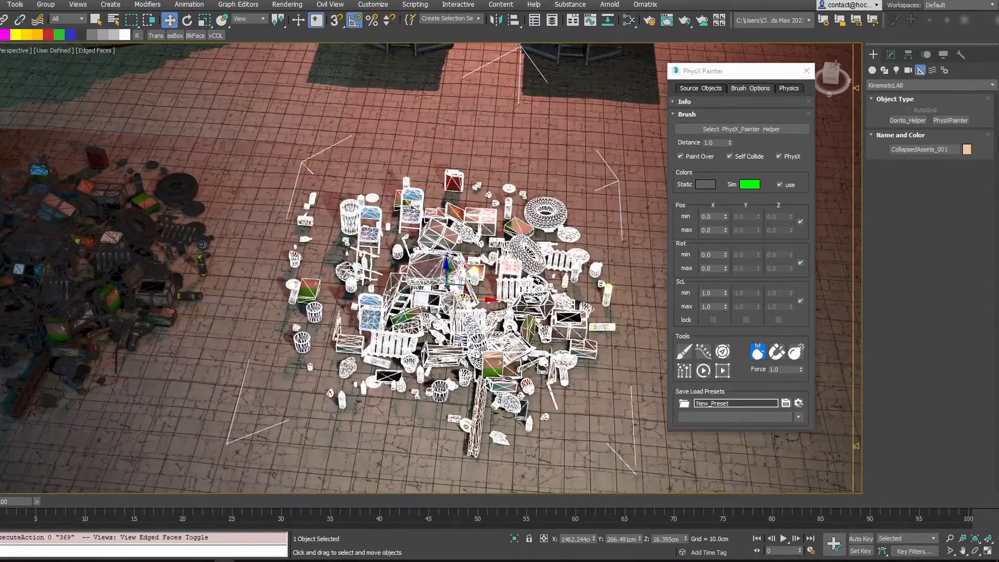
{"action": "left_click", "coordinate": [888, 56]}
{"action": "middle_click_drag", "start_coordinate": [506, 275], "coordinate": [495, 276], "text": "alt"}
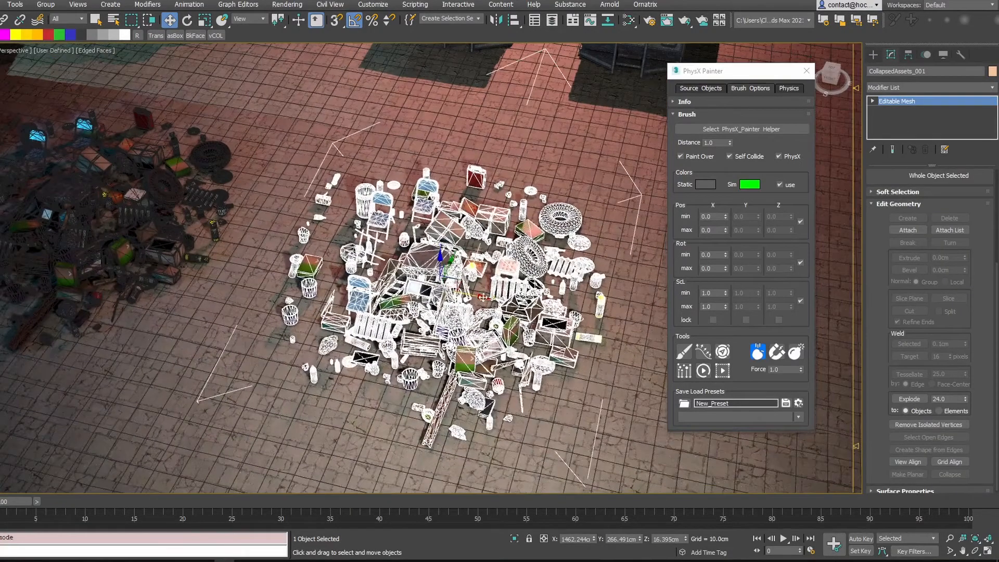
Clone the collapsed mesh farther along the floor and rotate the duplicate with edged faces hidden.
{"action": "left_click_drag", "start_coordinate": [481, 296], "coordinate": [663, 332], "text": "shift"}
{"action": "left_click", "coordinate": [476, 323]}
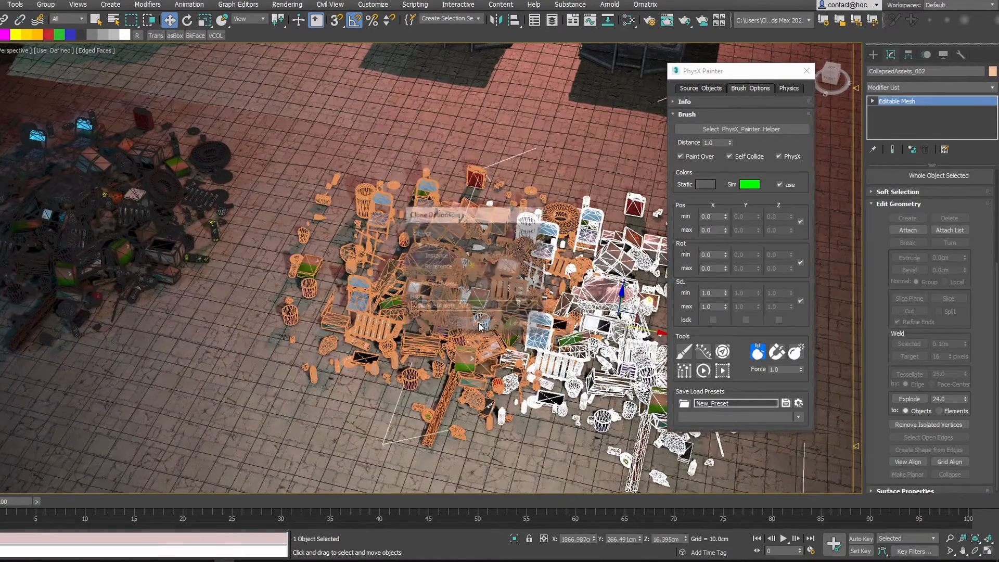
{"action": "middle_click_drag", "start_coordinate": [476, 323], "coordinate": [419, 300]}
{"action": "key", "text": "F4"}
{"action": "scroll", "coordinate": [487, 291], "scroll_direction": "down", "scroll_amount": 3}
{"action": "key", "text": "e"}
{"action": "left_click_drag", "start_coordinate": [536, 309], "coordinate": [492, 330]}
{"action": "middle_click_drag", "start_coordinate": [491, 330], "coordinate": [517, 290], "text": "alt"}
Undo the rotation, cloning and collapse so only the original painted pile is left.
{"action": "key", "text": "ctrl+z"}
{"action": "key", "text": "ctrl+z"}
{"action": "key", "text": "ctrl+z"}
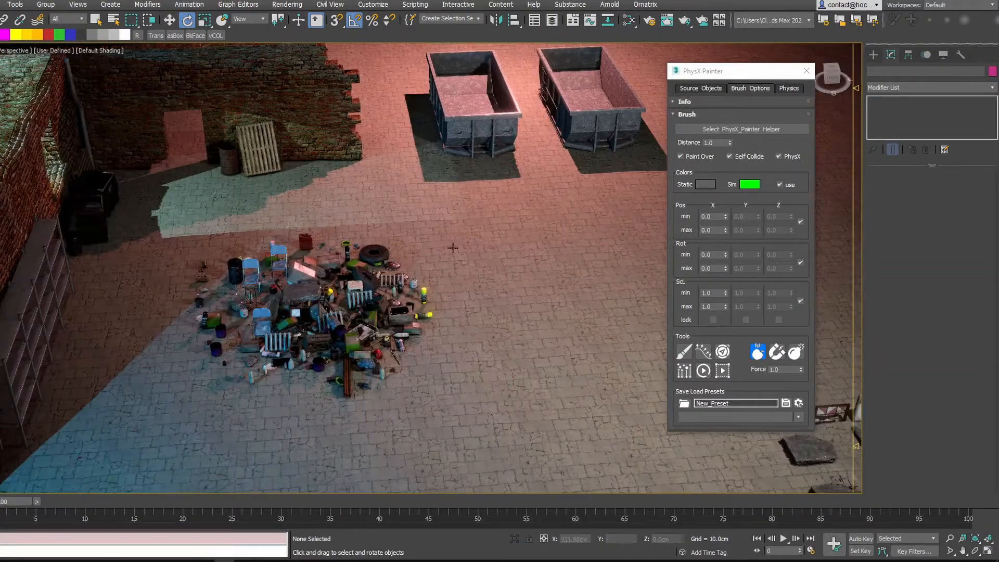
Reselect the helper and clone and collapse only the painted copies of SM_SprayCanC_02, SM_SprayCanB_02 and SM_SprayCanA_02.
{"action": "left_click", "coordinate": [742, 129]}
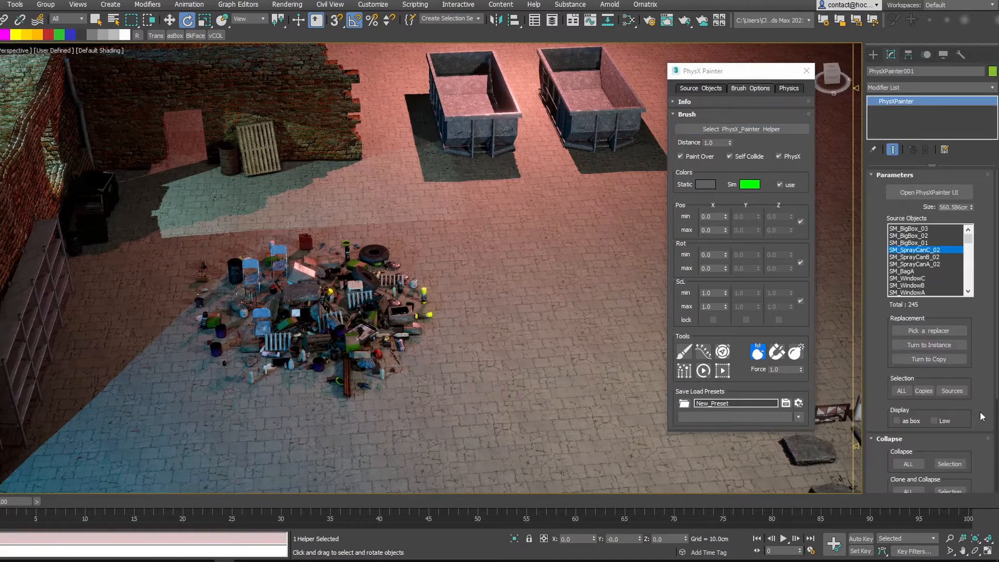
{"action": "scroll", "coordinate": [982, 416], "scroll_direction": "down", "scroll_amount": 5}
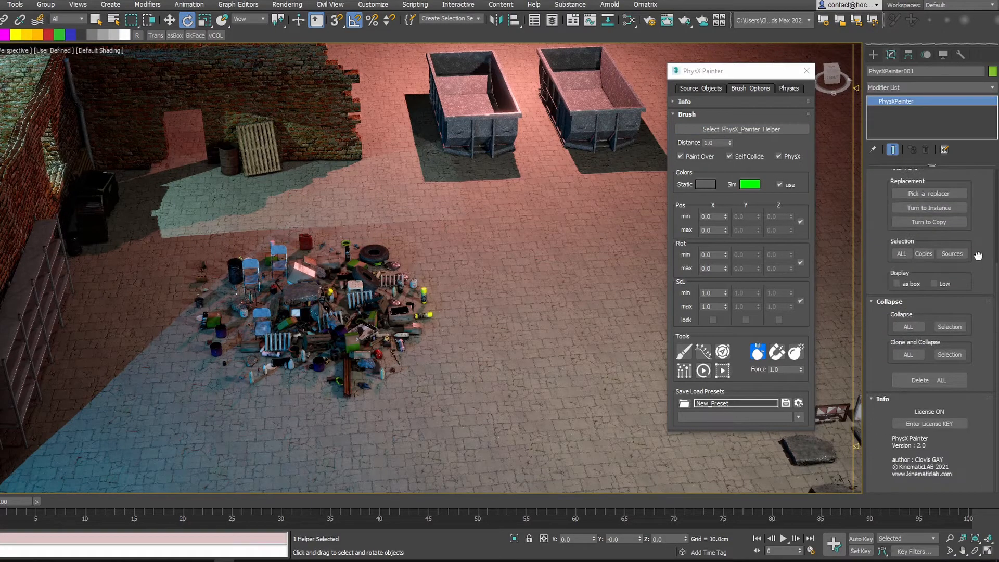
{"action": "left_click", "coordinate": [949, 355]}
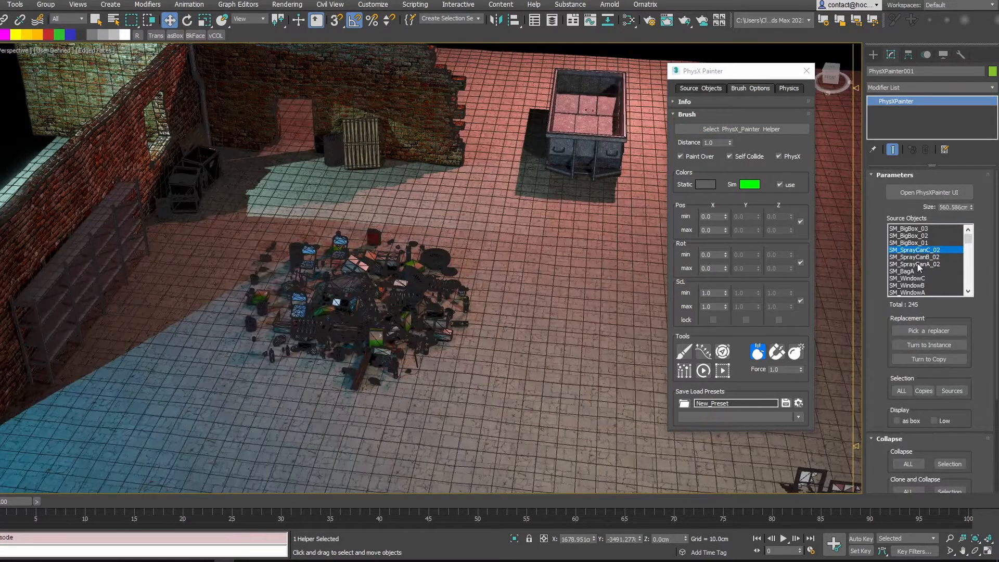
{"action": "left_click", "coordinate": [919, 264], "text": "shift"}
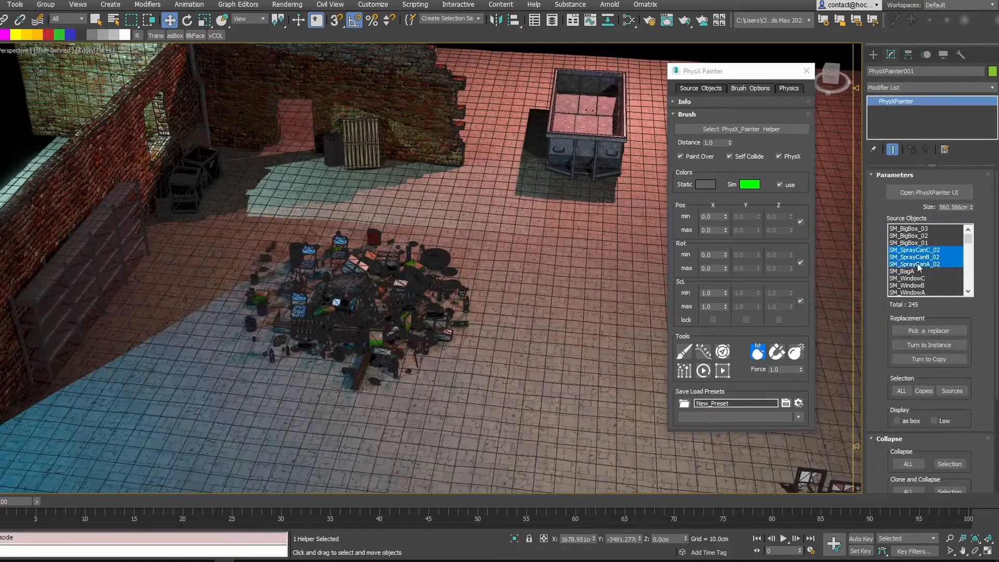
{"action": "scroll", "coordinate": [977, 333], "scroll_direction": "down", "scroll_amount": 4}
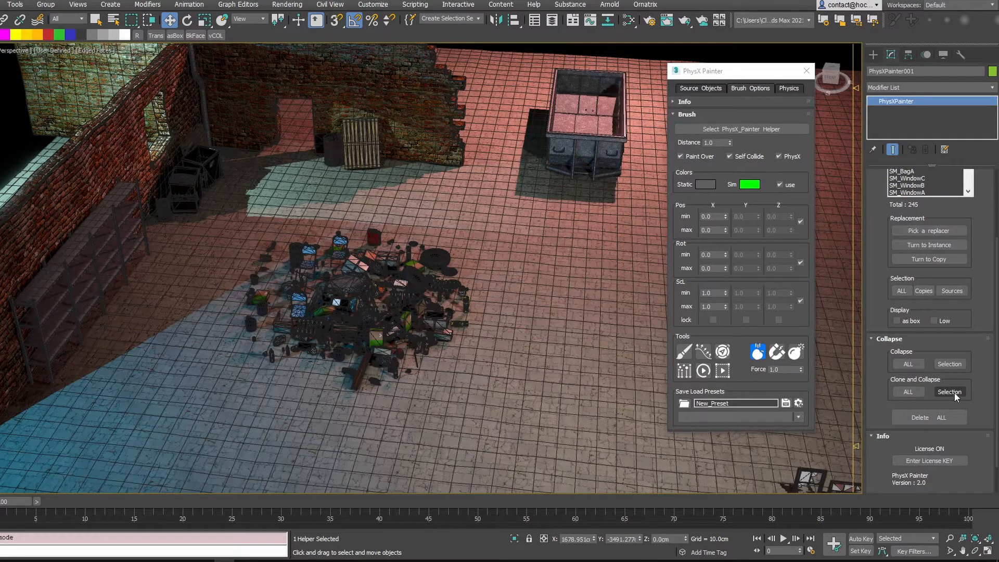
{"action": "left_click", "coordinate": [950, 392]}
Inspect the collapsed spray-can mesh in isolation with edged faces off and on, then end the isolation and clear the selection.
{"action": "scroll", "coordinate": [421, 269], "scroll_direction": "up", "scroll_amount": 5}
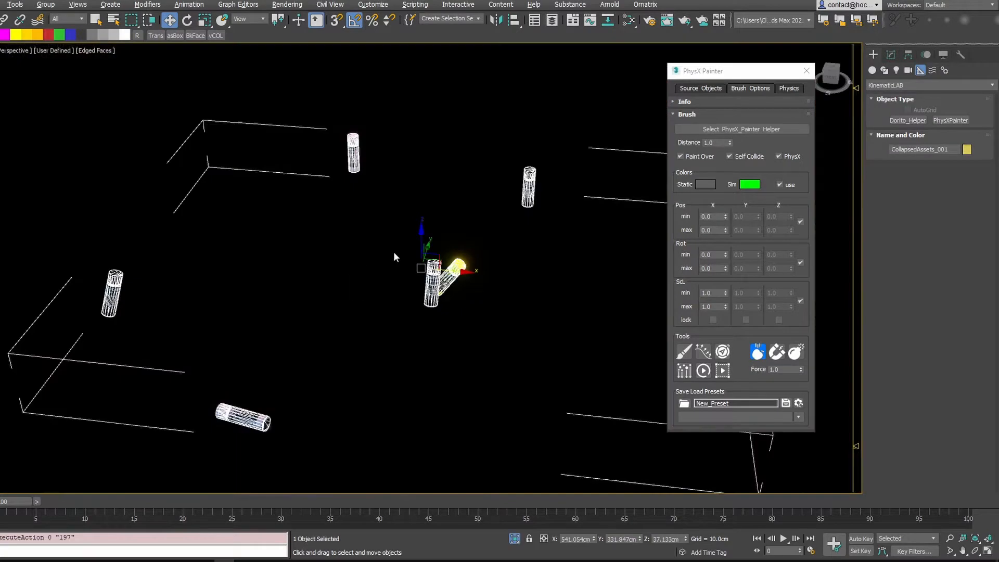
{"action": "scroll", "coordinate": [446, 261], "scroll_direction": "up", "scroll_amount": 4}
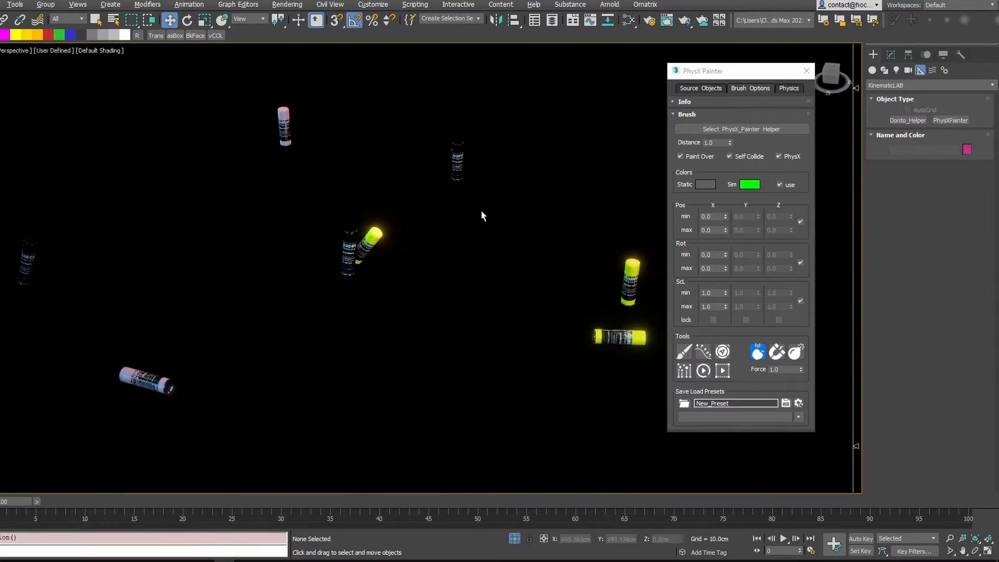
{"action": "middle_click_drag", "start_coordinate": [482, 210], "coordinate": [477, 215], "text": "alt"}
{"action": "left_click", "coordinate": [455, 165]}
{"action": "key", "text": "F4"}
{"action": "right_click", "coordinate": [493, 210]}
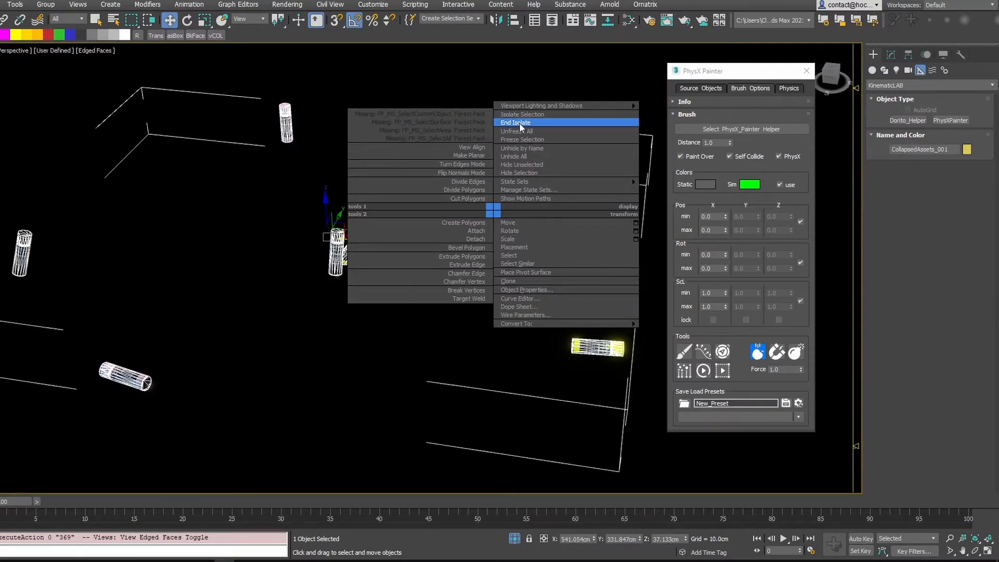
{"action": "left_click", "coordinate": [519, 123]}
{"action": "scroll", "coordinate": [487, 204], "scroll_direction": "up", "scroll_amount": 3}
{"action": "left_click", "coordinate": [556, 203]}
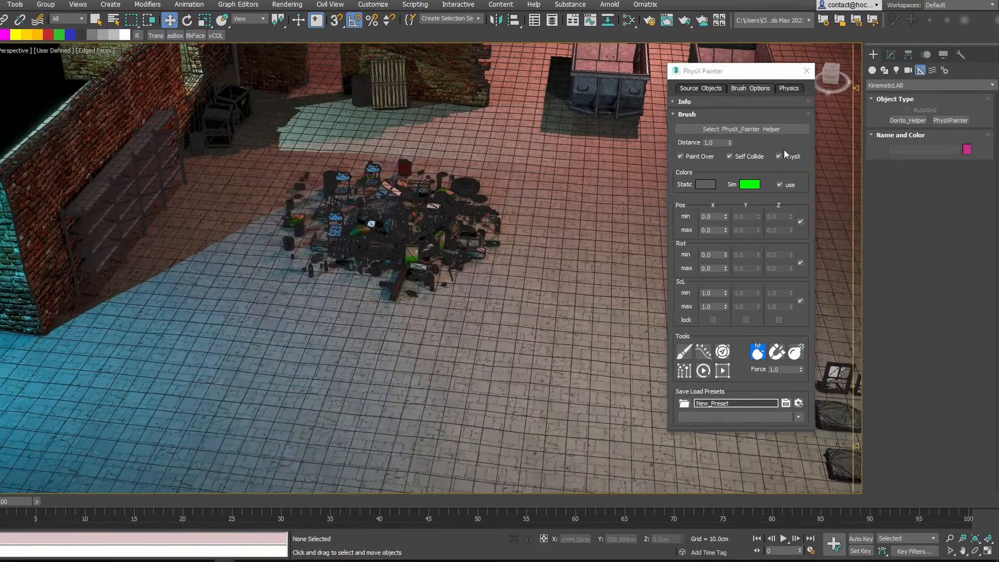
Reselect the PhysX Painter helper and delete all of its painted objects.
{"action": "left_click", "coordinate": [741, 128]}
{"action": "left_click", "coordinate": [892, 55]}
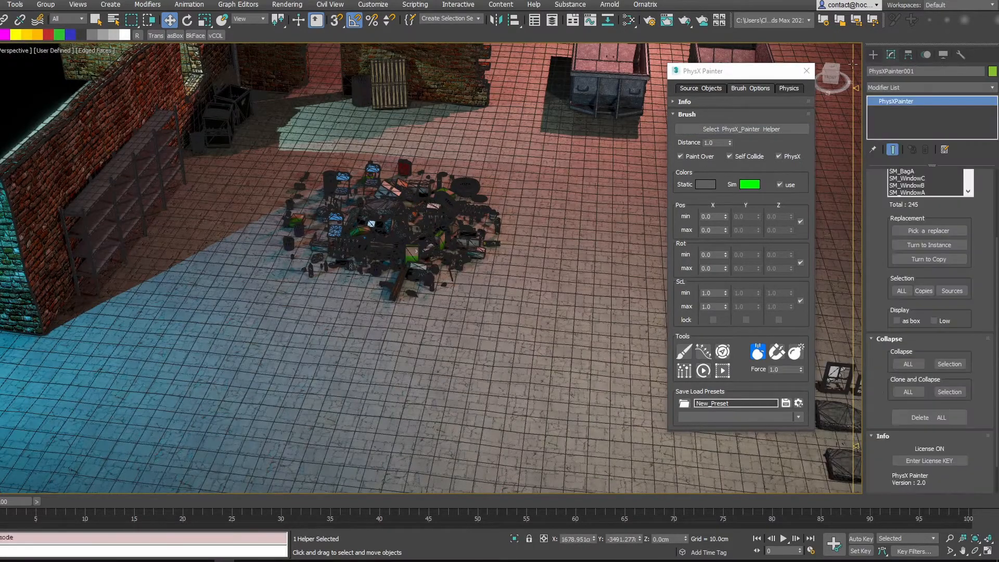
{"action": "left_click", "coordinate": [919, 418]}
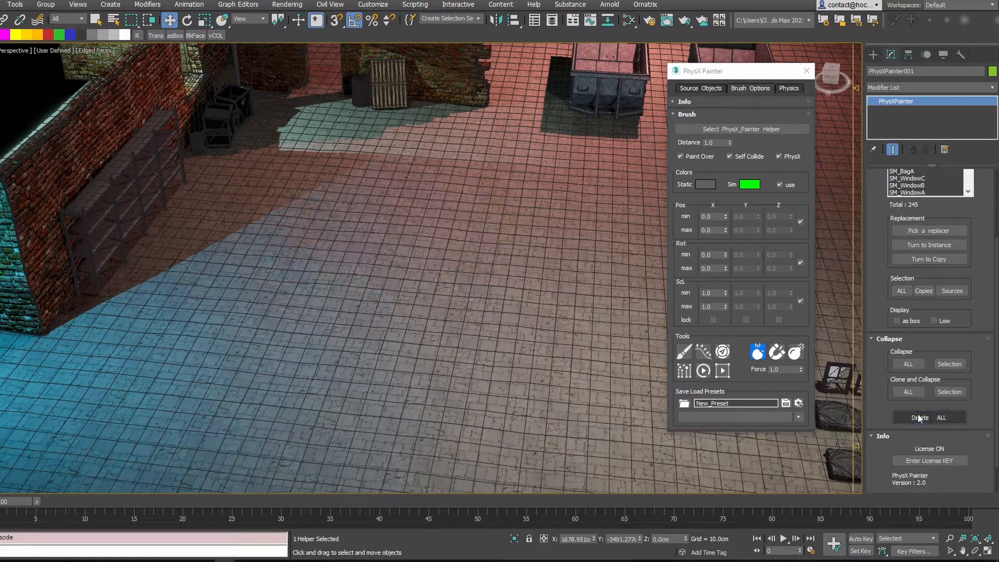
{"action": "middle_click_drag", "start_coordinate": [475, 219], "coordinate": [543, 240]}
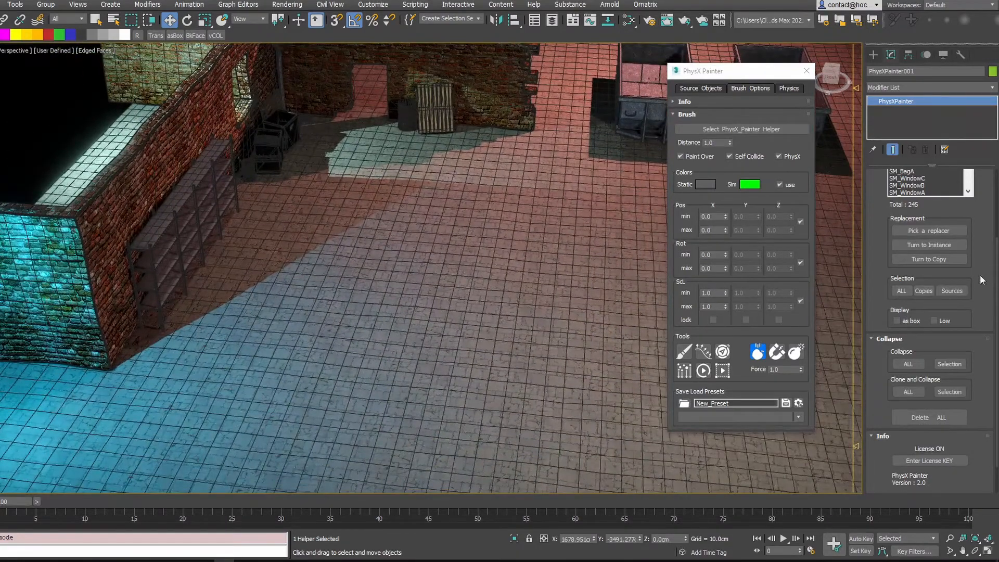
Review the helper's parameters and PhysX Painter's Source Objects, Brush Options and Physics settings, then look over the emptied yard without edged faces.
{"action": "left_click_drag", "start_coordinate": [988, 273], "coordinate": [967, 397]}
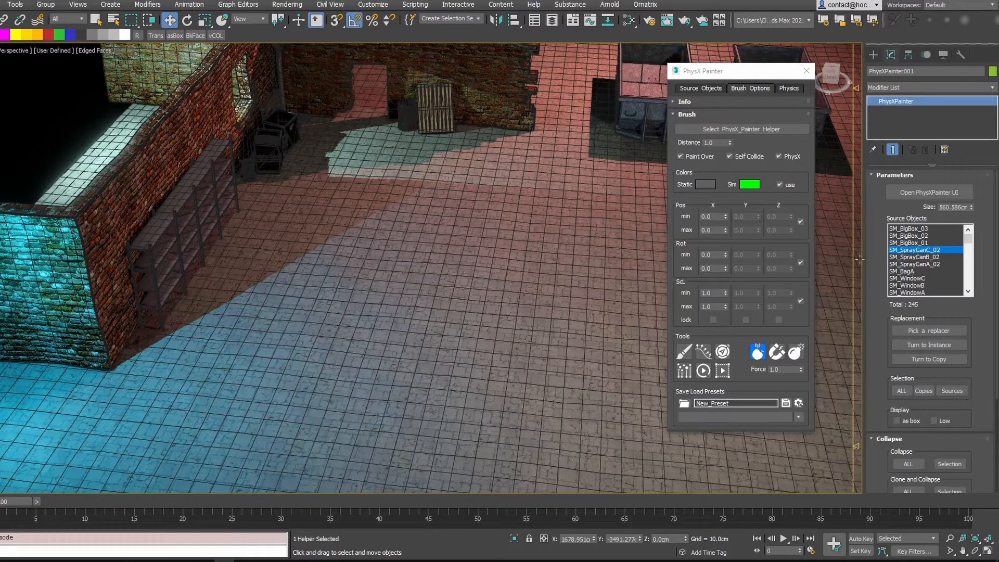
{"action": "left_click", "coordinate": [698, 89]}
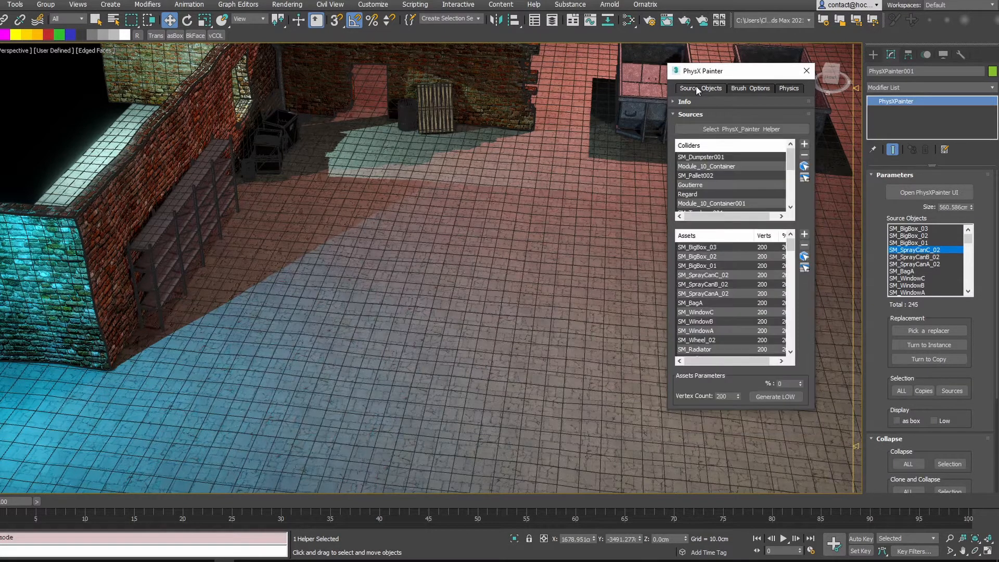
{"action": "left_click", "coordinate": [738, 90]}
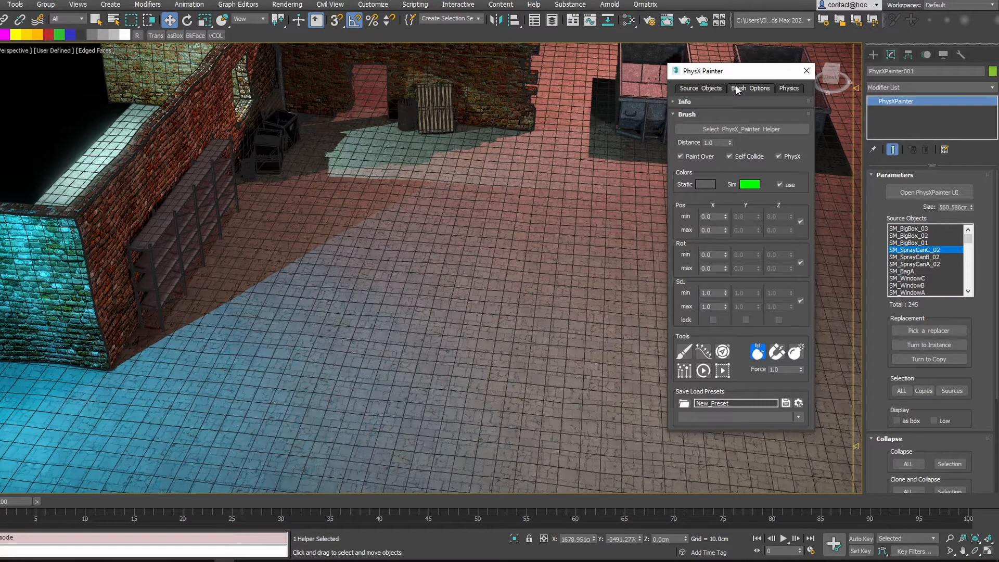
{"action": "left_click", "coordinate": [779, 87]}
{"action": "left_click", "coordinate": [749, 89]}
{"action": "left_click_drag", "start_coordinate": [762, 76], "coordinate": [751, 72]}
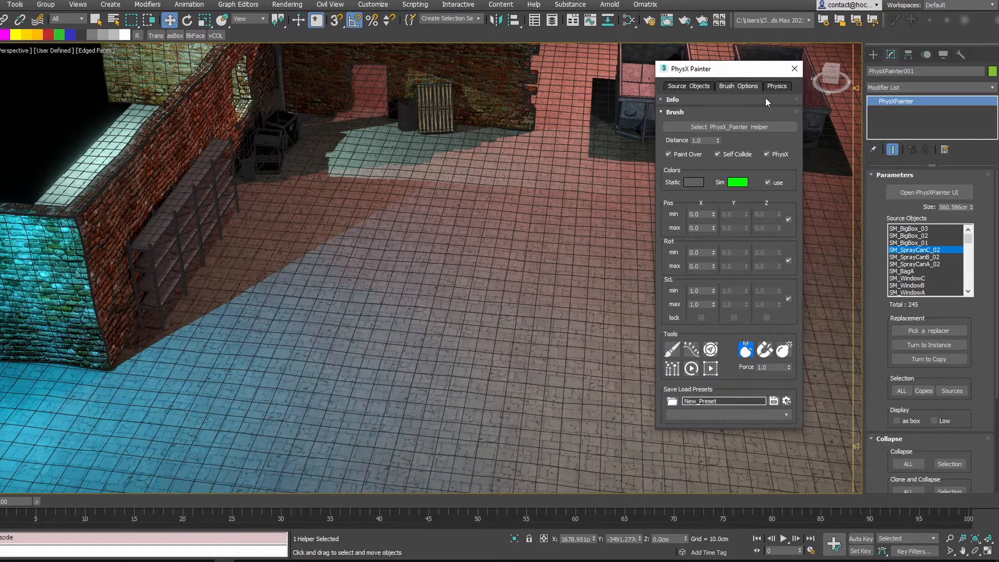
{"action": "left_click", "coordinate": [777, 87]}
{"action": "left_click", "coordinate": [740, 88]}
{"action": "left_click", "coordinate": [688, 87]}
{"action": "left_click", "coordinate": [737, 88]}
{"action": "left_click", "coordinate": [689, 87]}
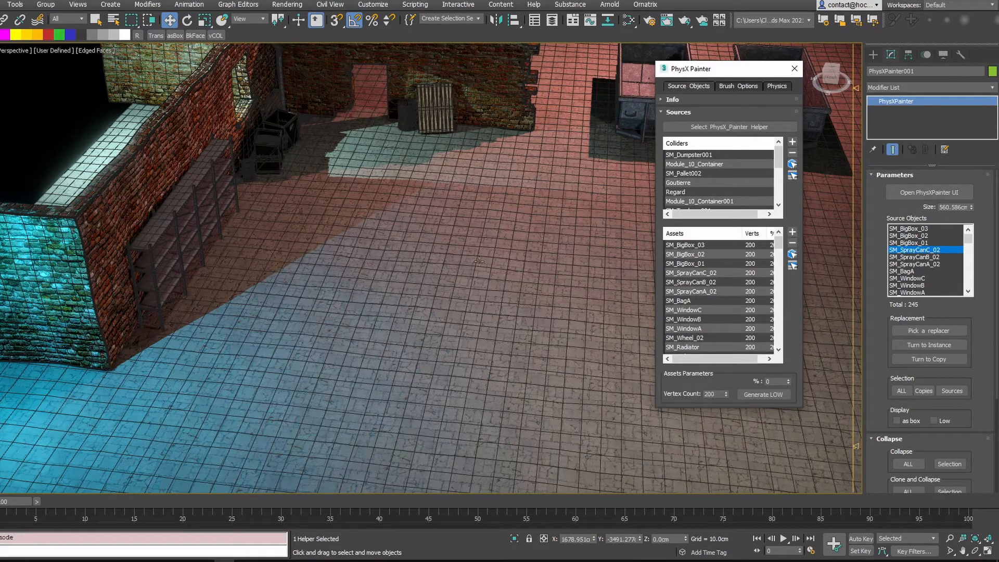
{"action": "mouse_move", "coordinate": [422, 226]}
{"action": "middle_mouse_down", "text": "alt"}
{"action": "mouse_move", "coordinate": [428, 194]}
{"action": "mouse_move", "coordinate": [466, 245]}
{"action": "middle_mouse_up", "text": "alt"}
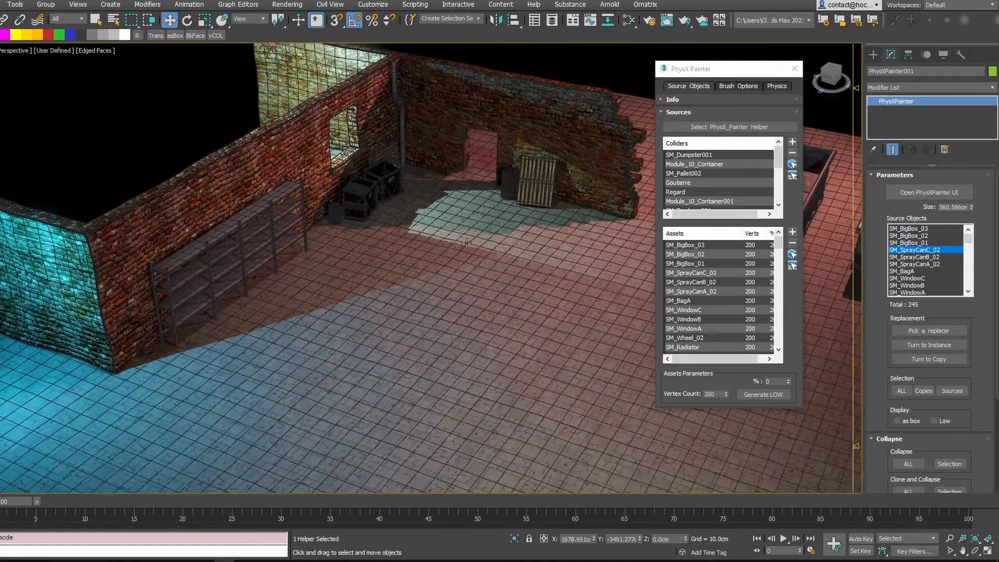
{"action": "key", "text": "F4"}
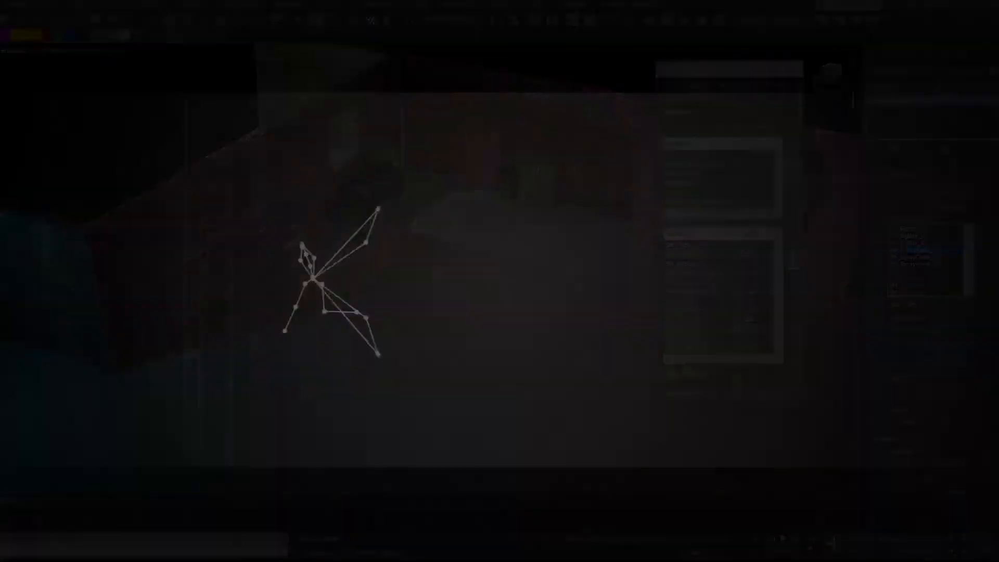